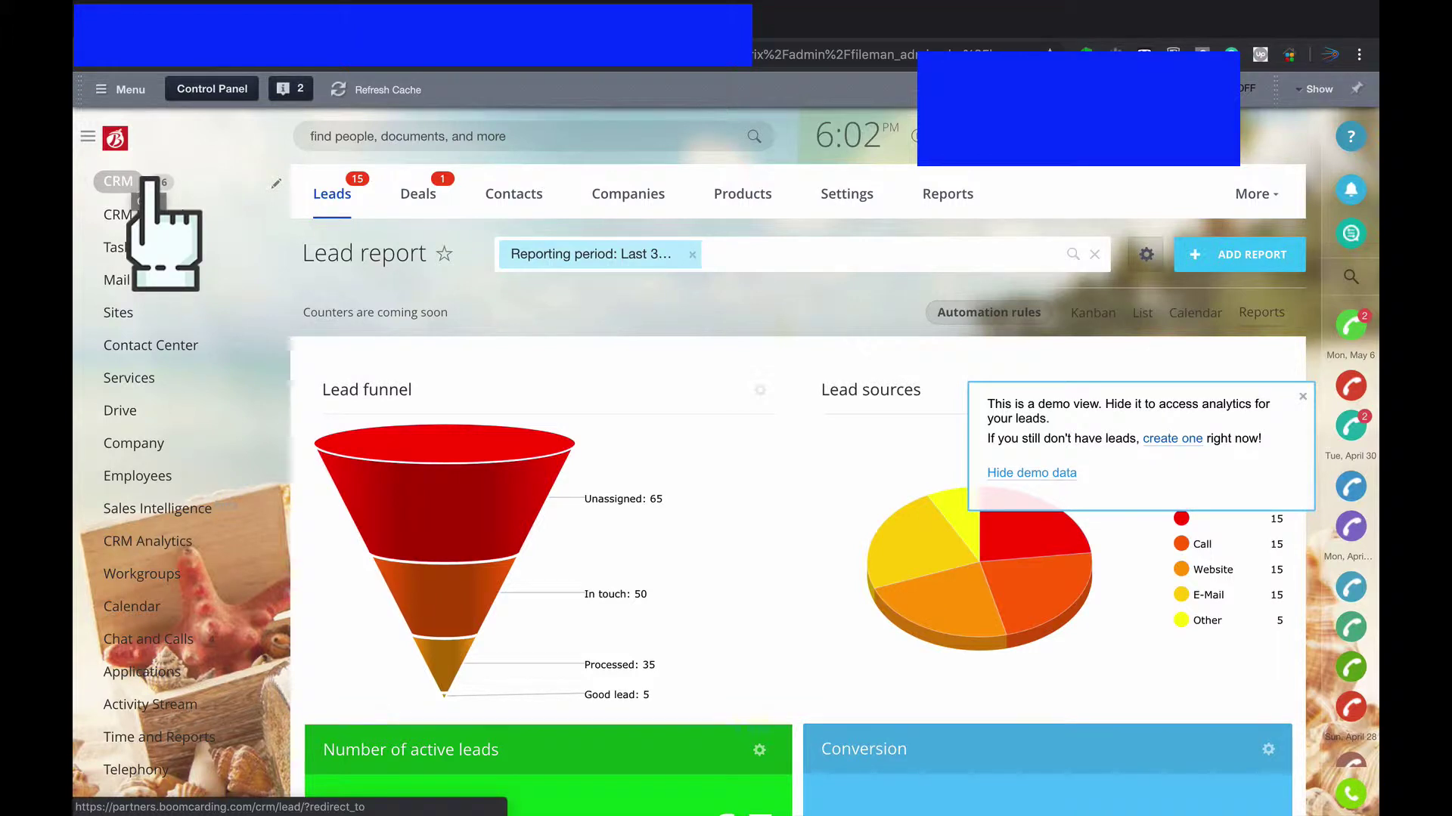
Leave the CRM for the Control Panel and switch its side panel to Settings.
left_click(219, 99)
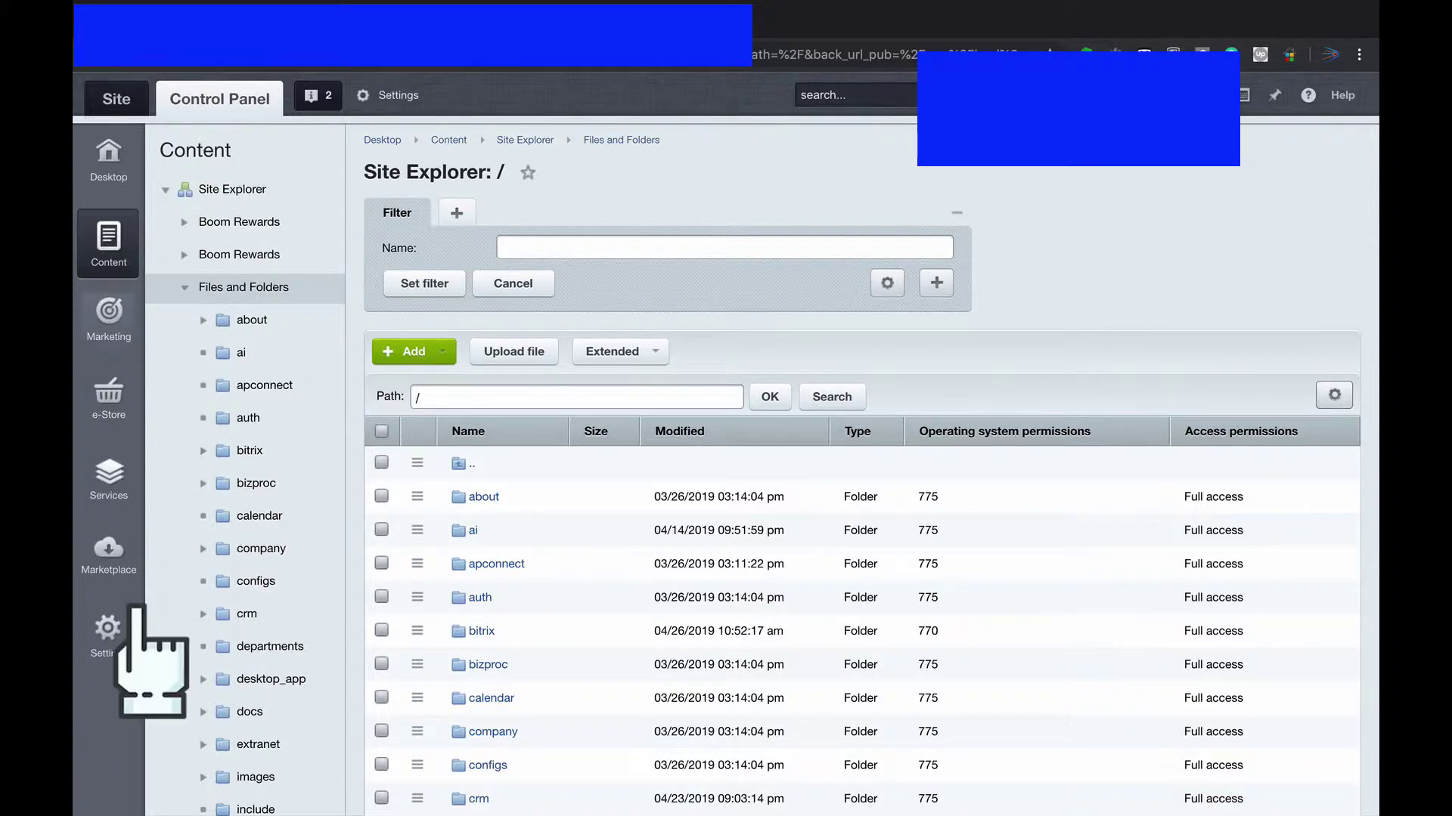
left_click(109, 635)
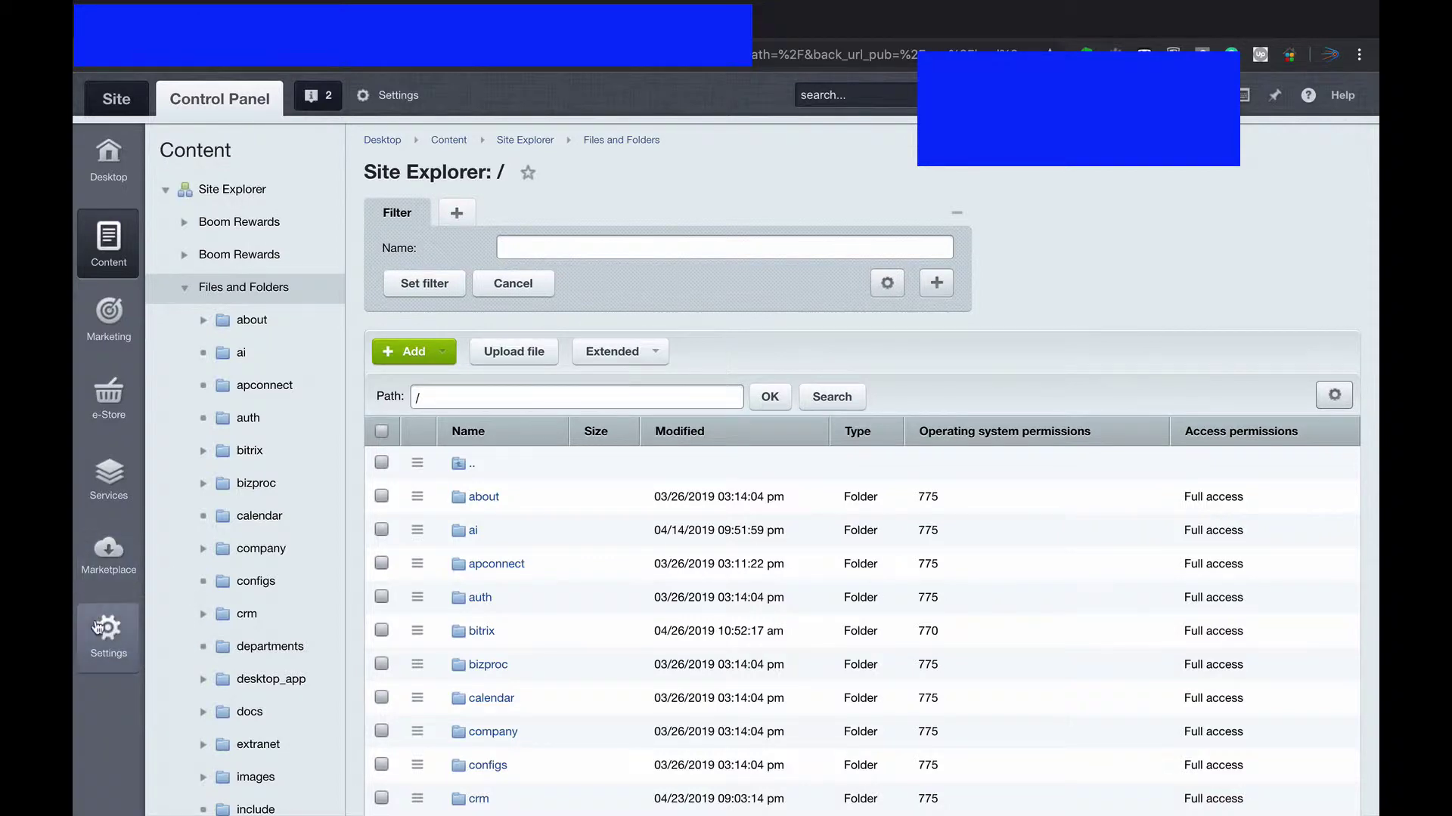
Add the partner user to the Partners with Deals department, then review their Groups tab.
left_click(227, 384)
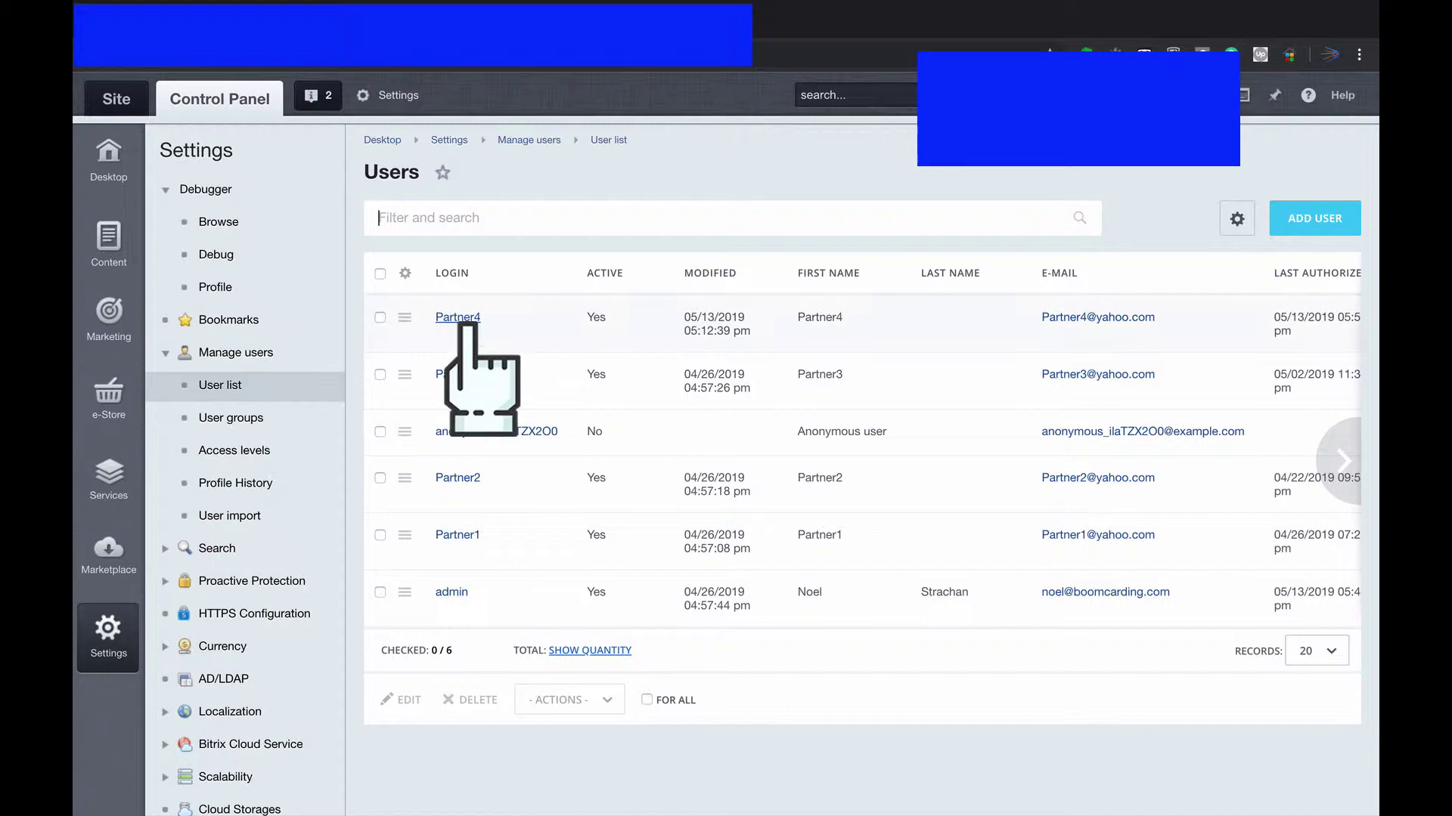
left_click(488, 325)
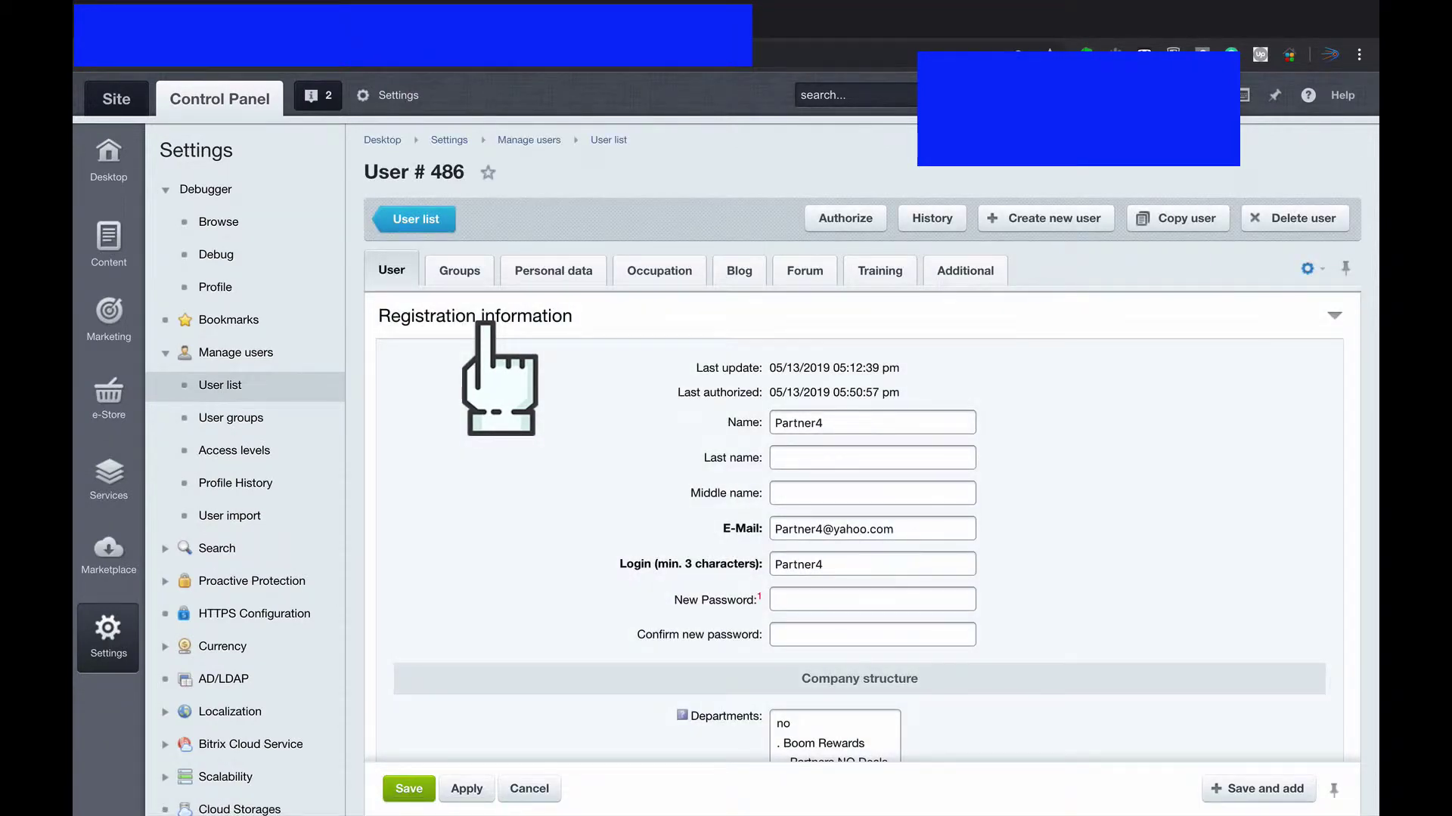
scroll(484, 325, "down", 5)
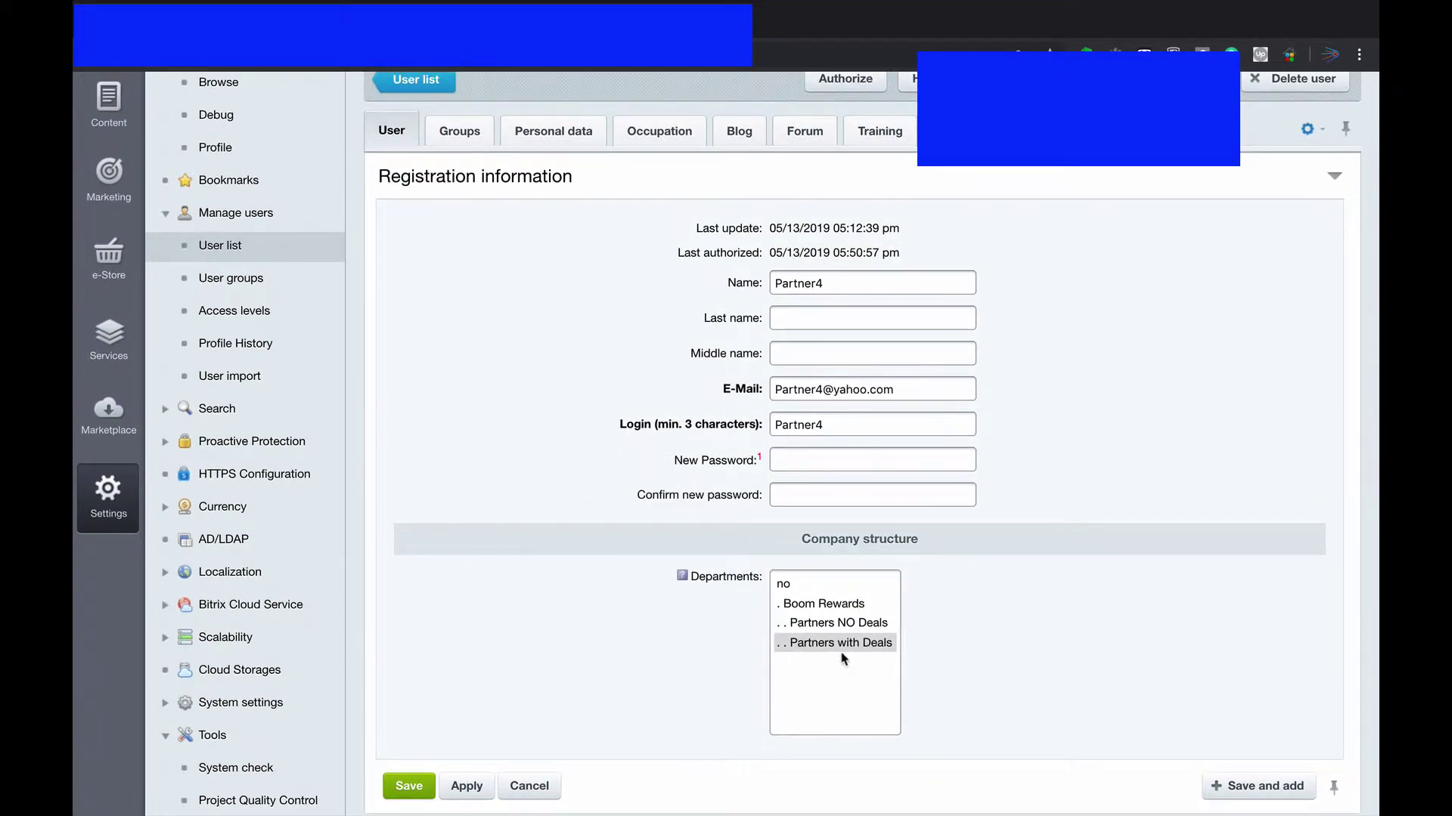
left_click(879, 647)
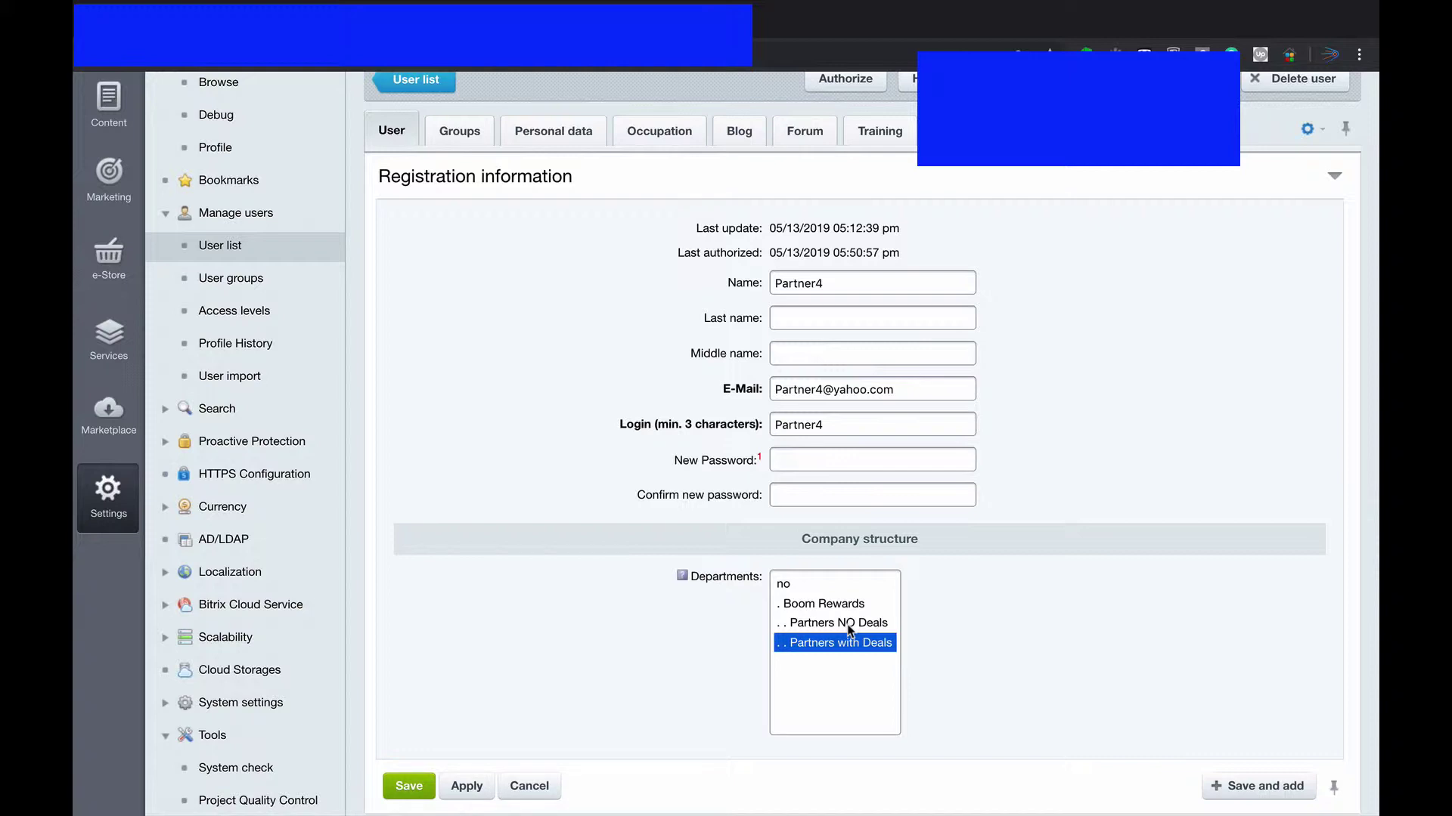
left_click(464, 139)
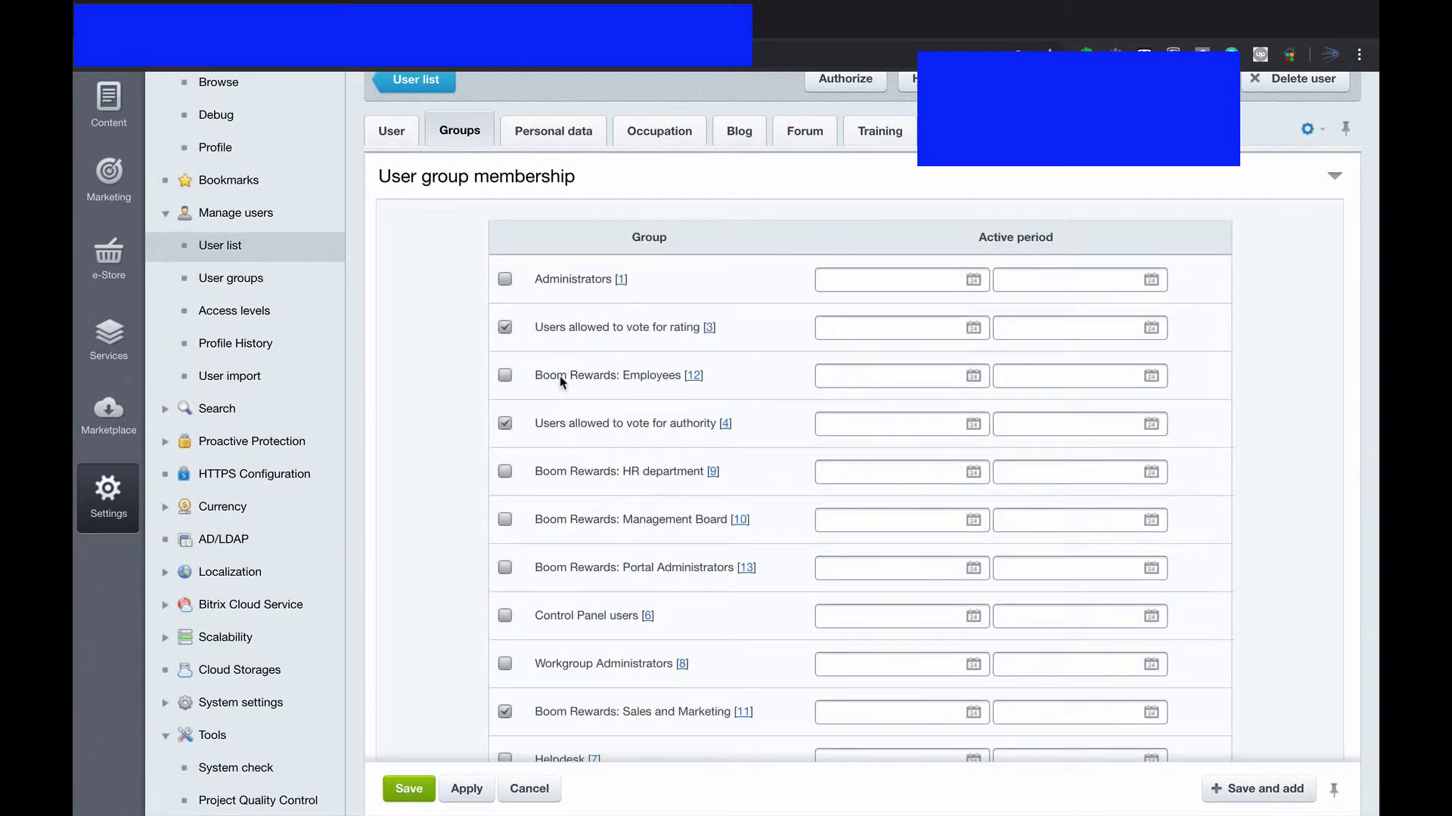
scroll(650, 521, "down", 1)
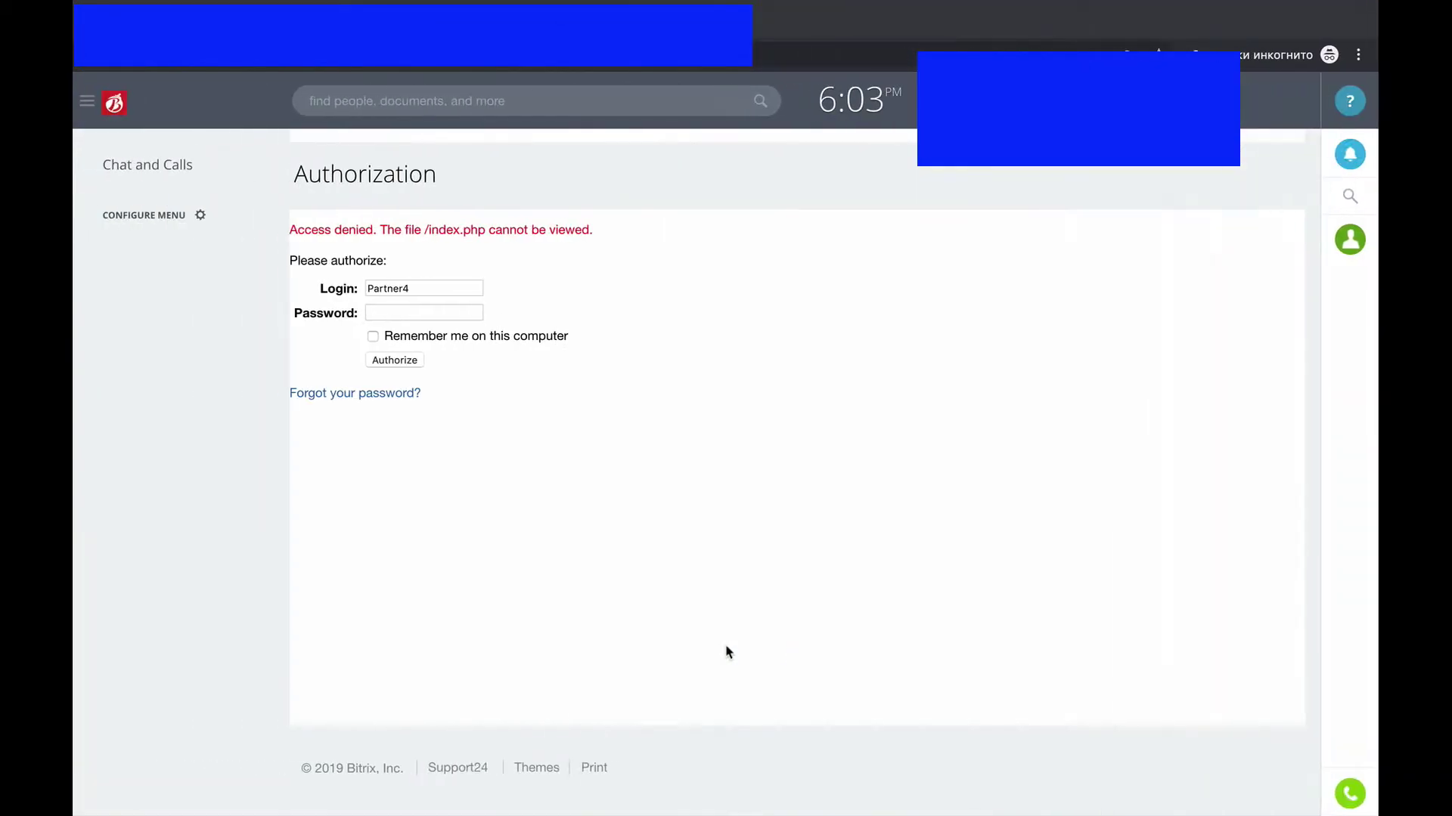
As the partner, open Chat and Calls and the contact list, then close the messenger.
left_click(179, 188)
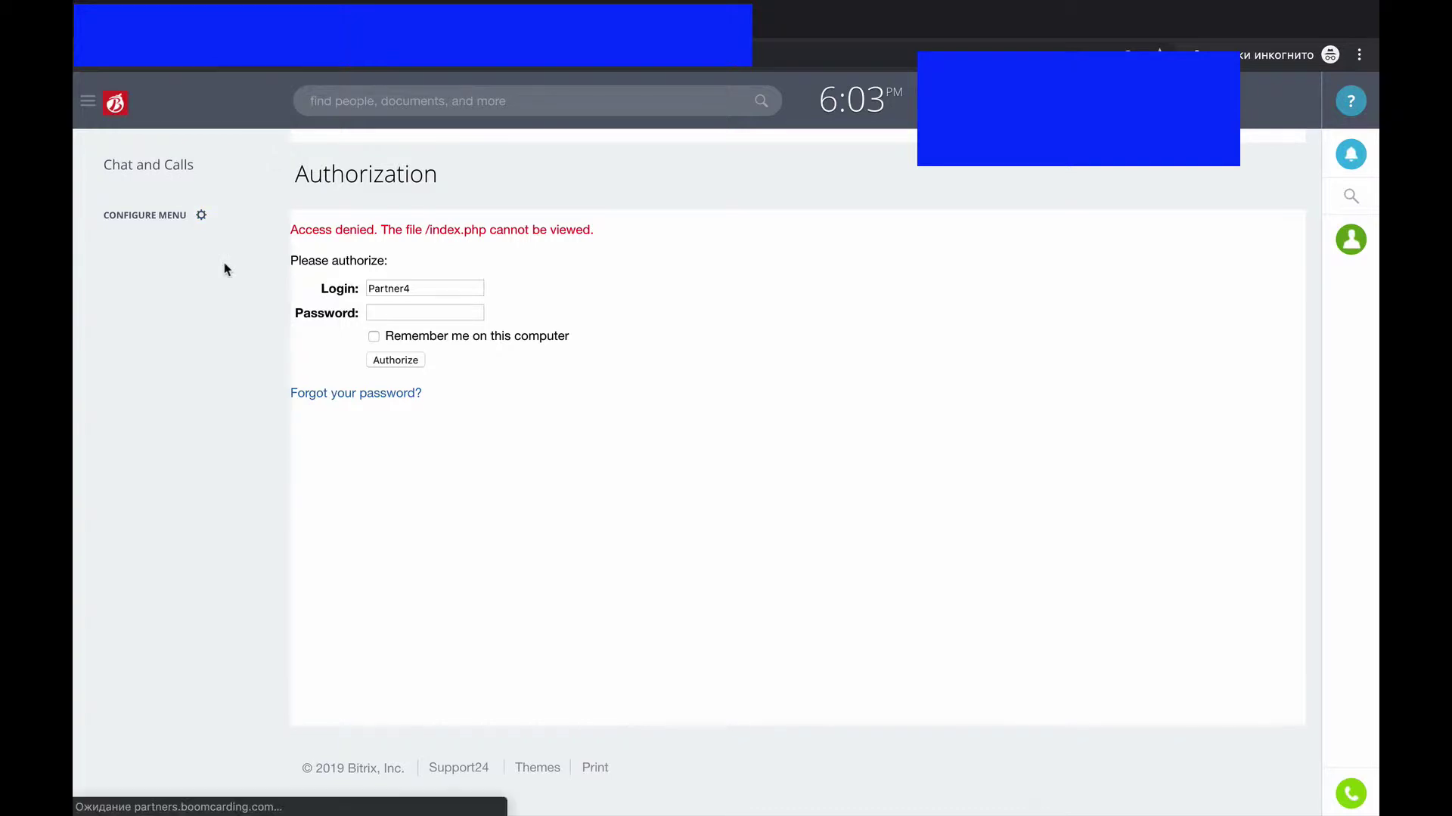
left_click(177, 176)
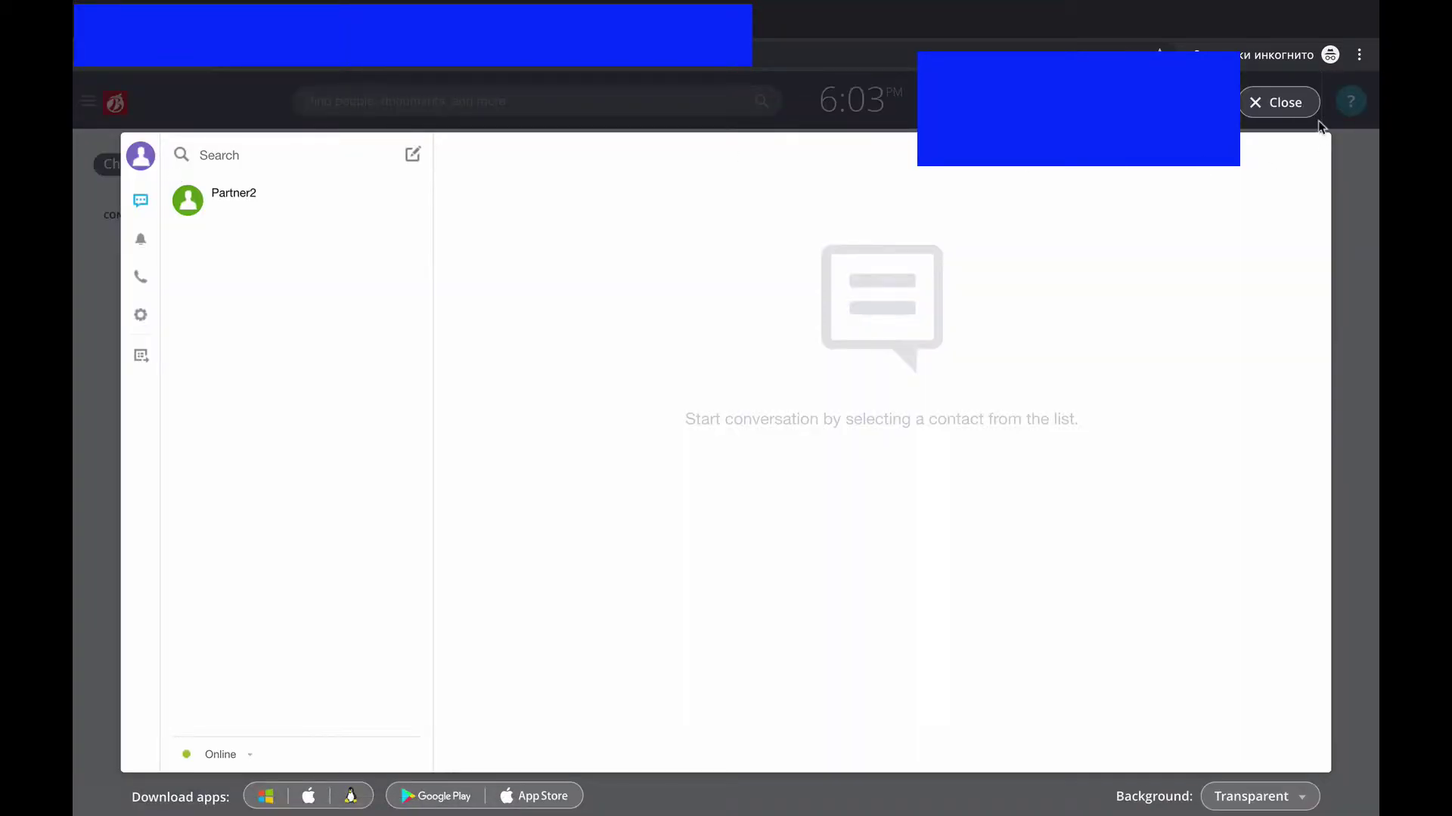
left_click(1285, 103)
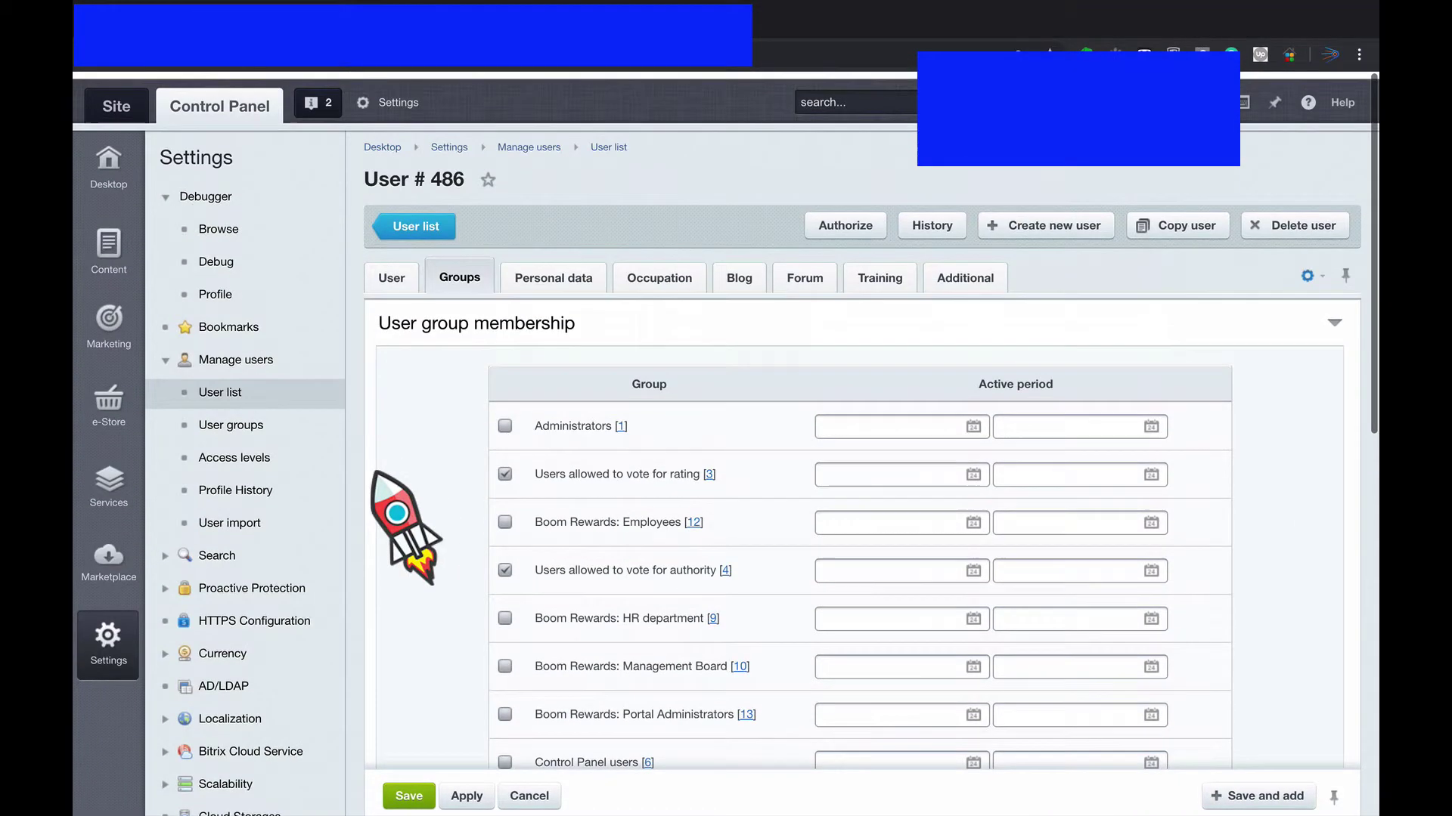
Go to the site's Files and Folders list under Content.
scroll(374, 475, "down", 1)
left_click(109, 244)
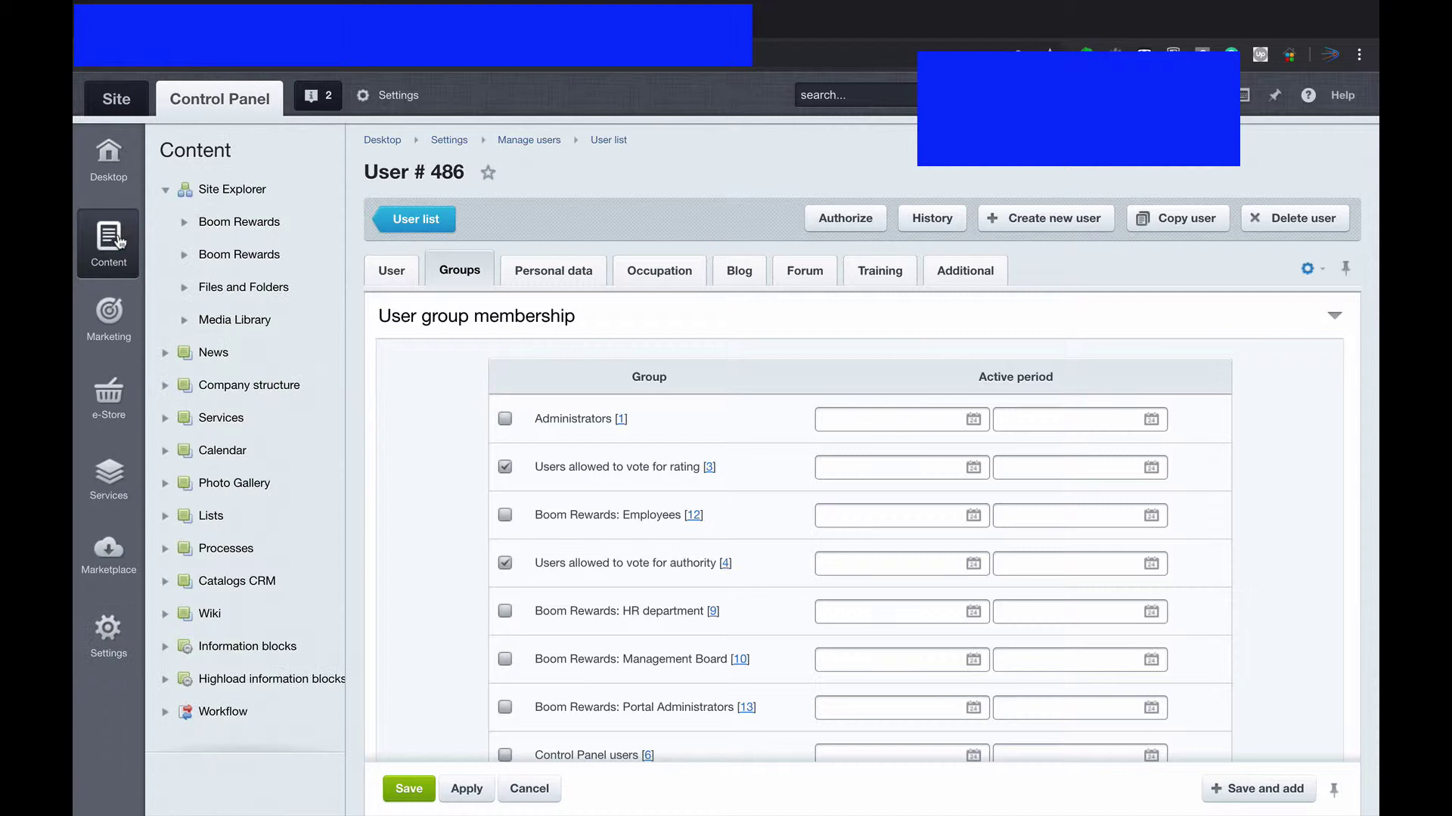
left_click(185, 291)
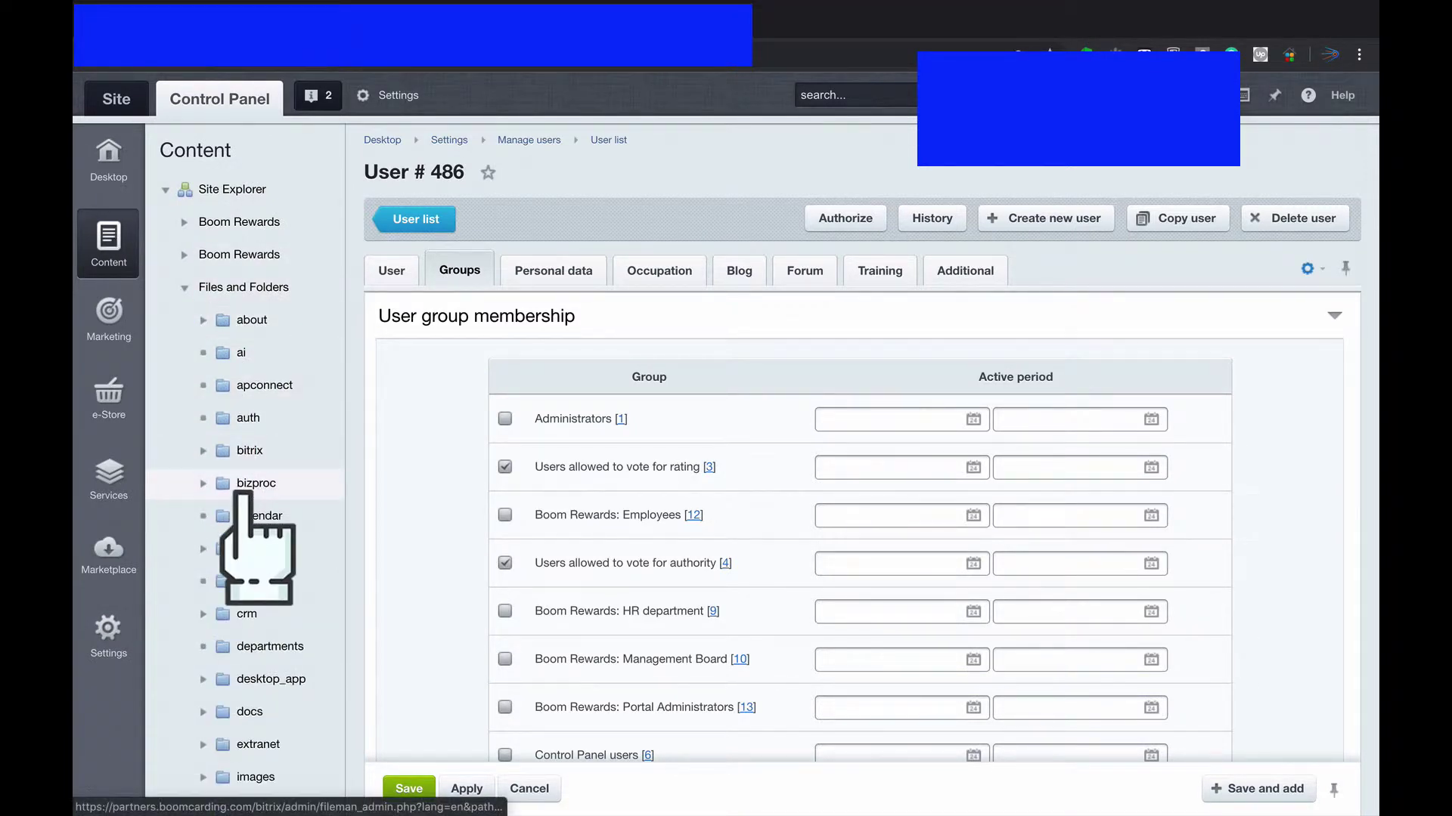
left_click(277, 290)
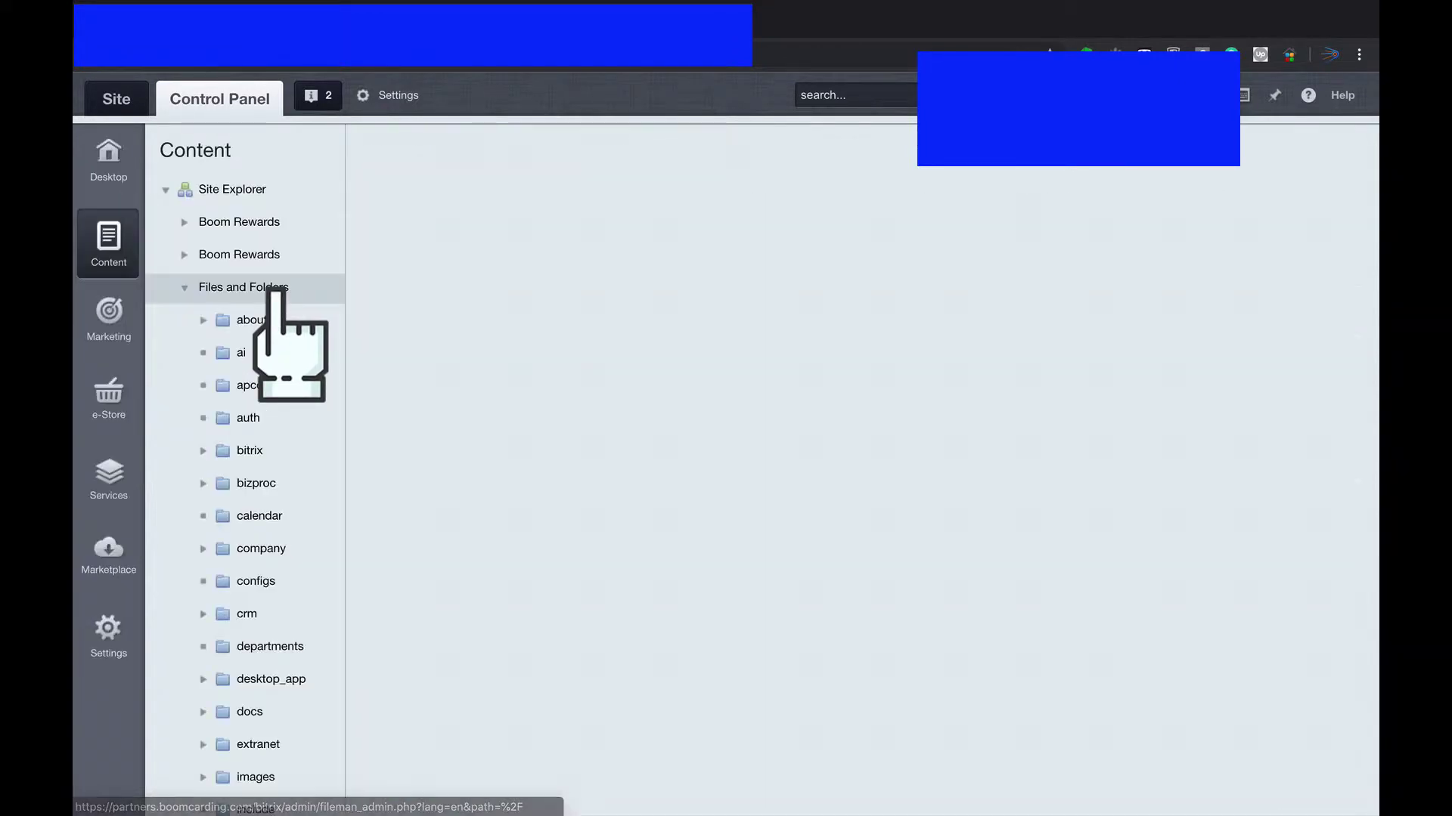
scroll(454, 567, "down", 5)
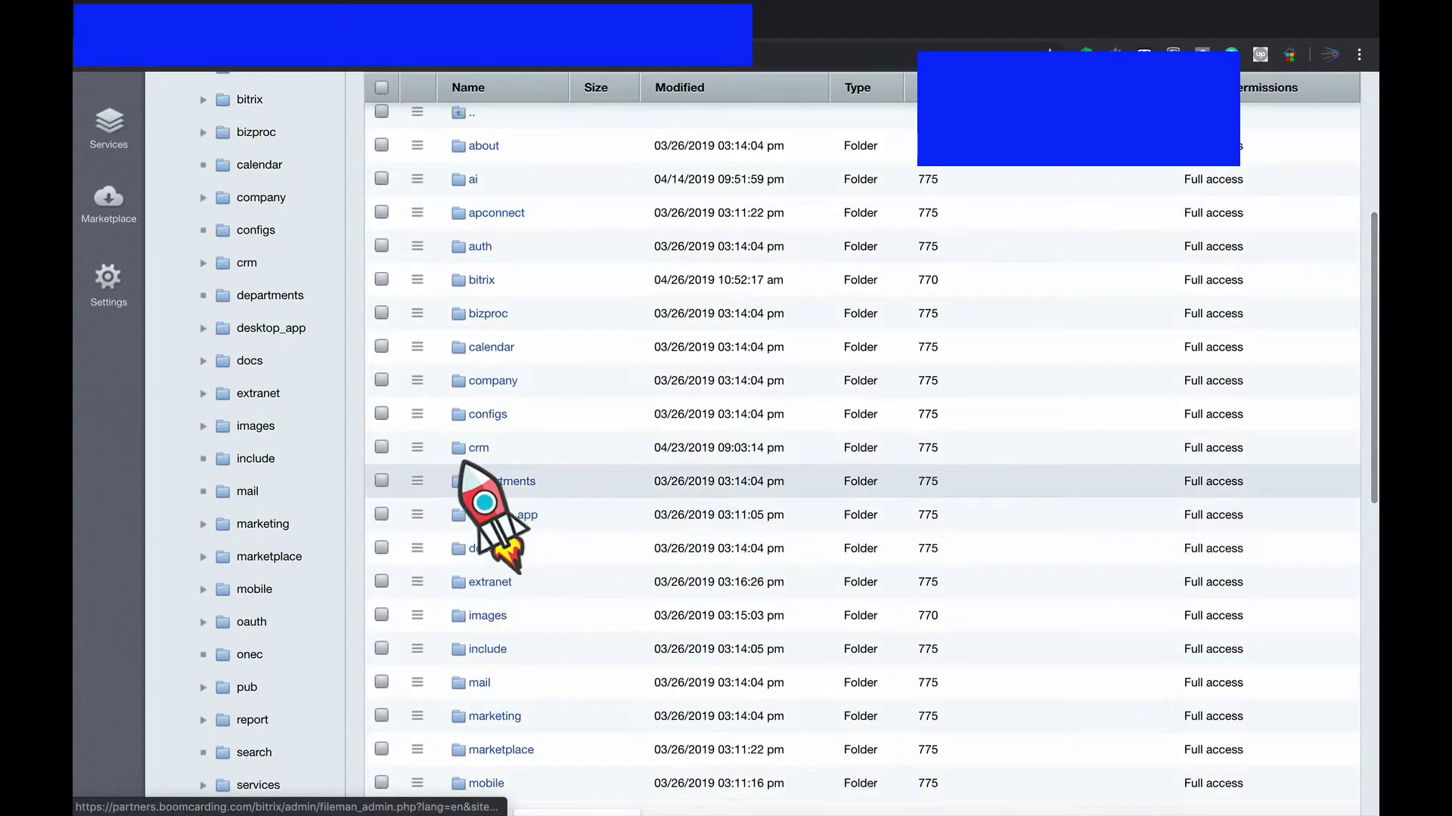
Grant Boom Rewards: Sales and Marketing Full access to the crm folder and save.
left_click(418, 448)
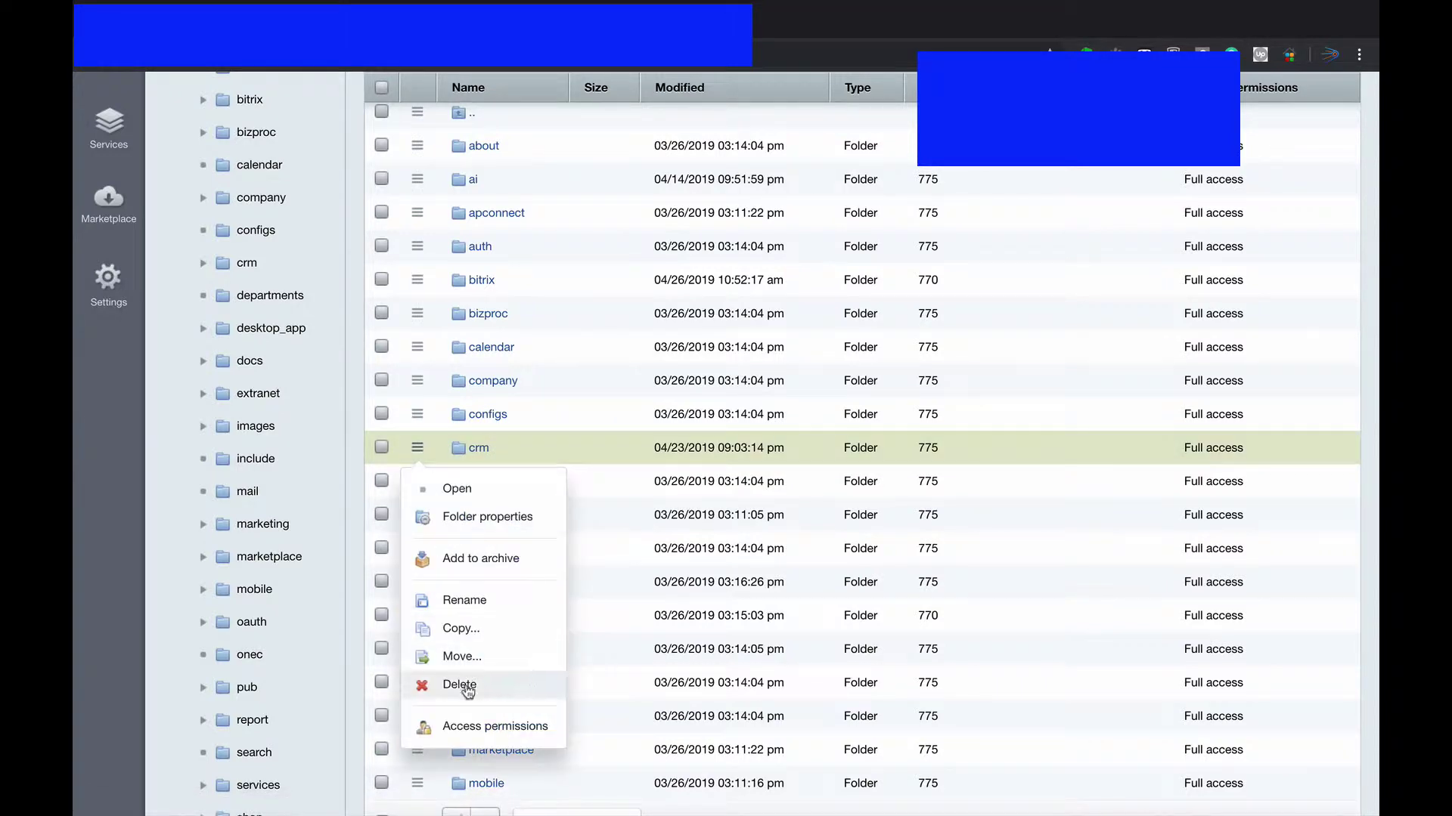
left_click(471, 727)
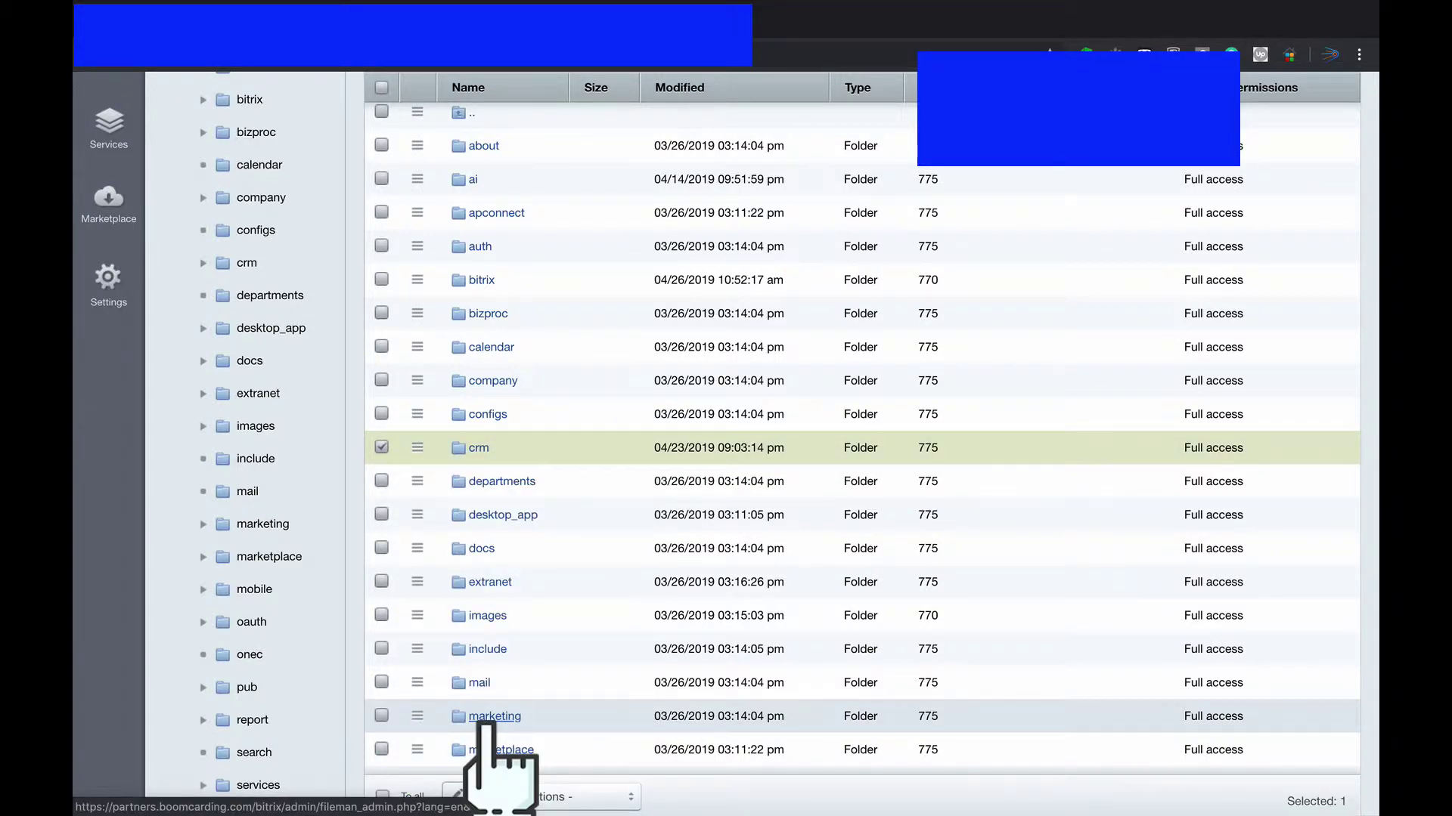
scroll(486, 725, "down", 3)
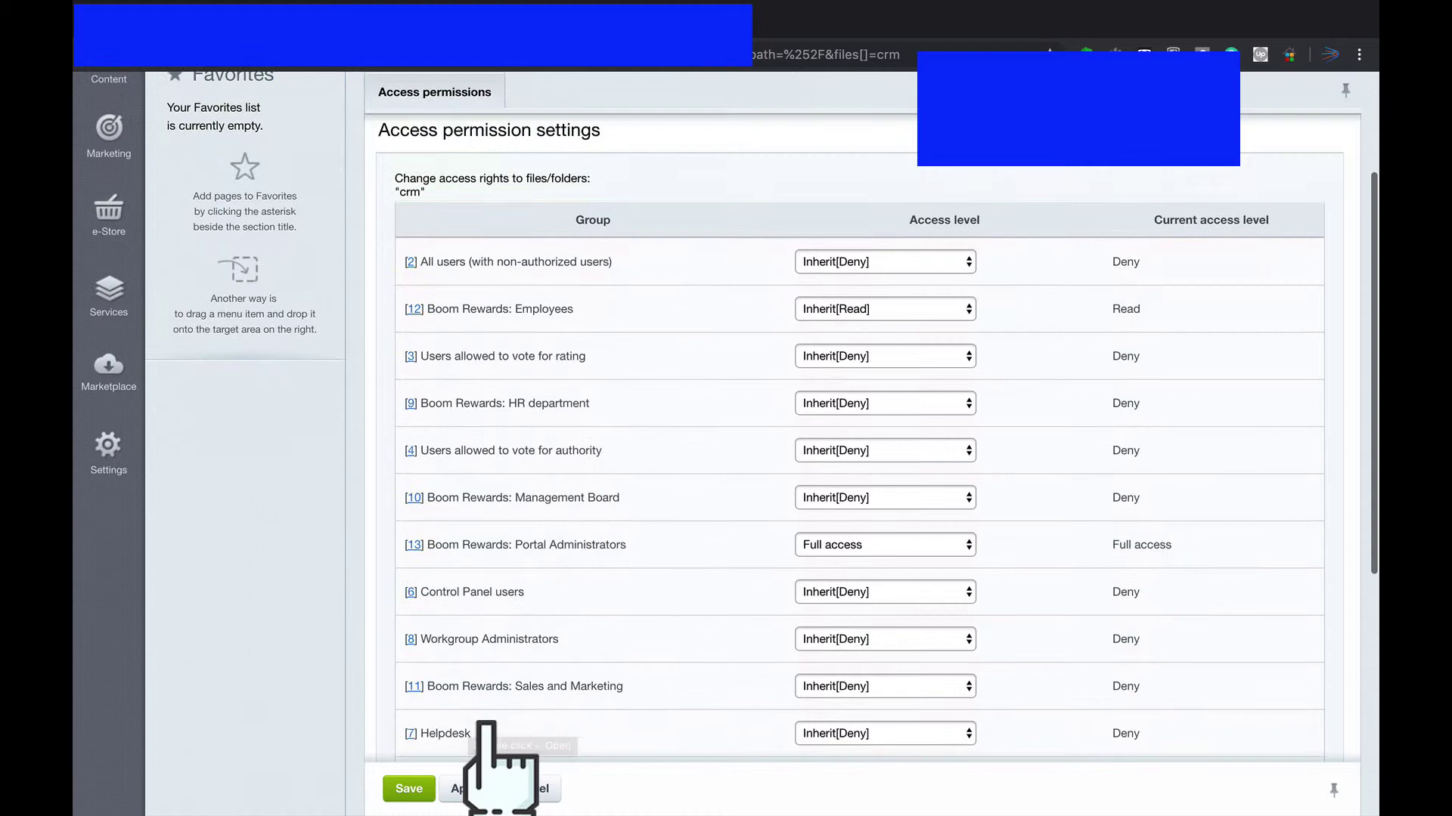
scroll(574, 620, "down", 2)
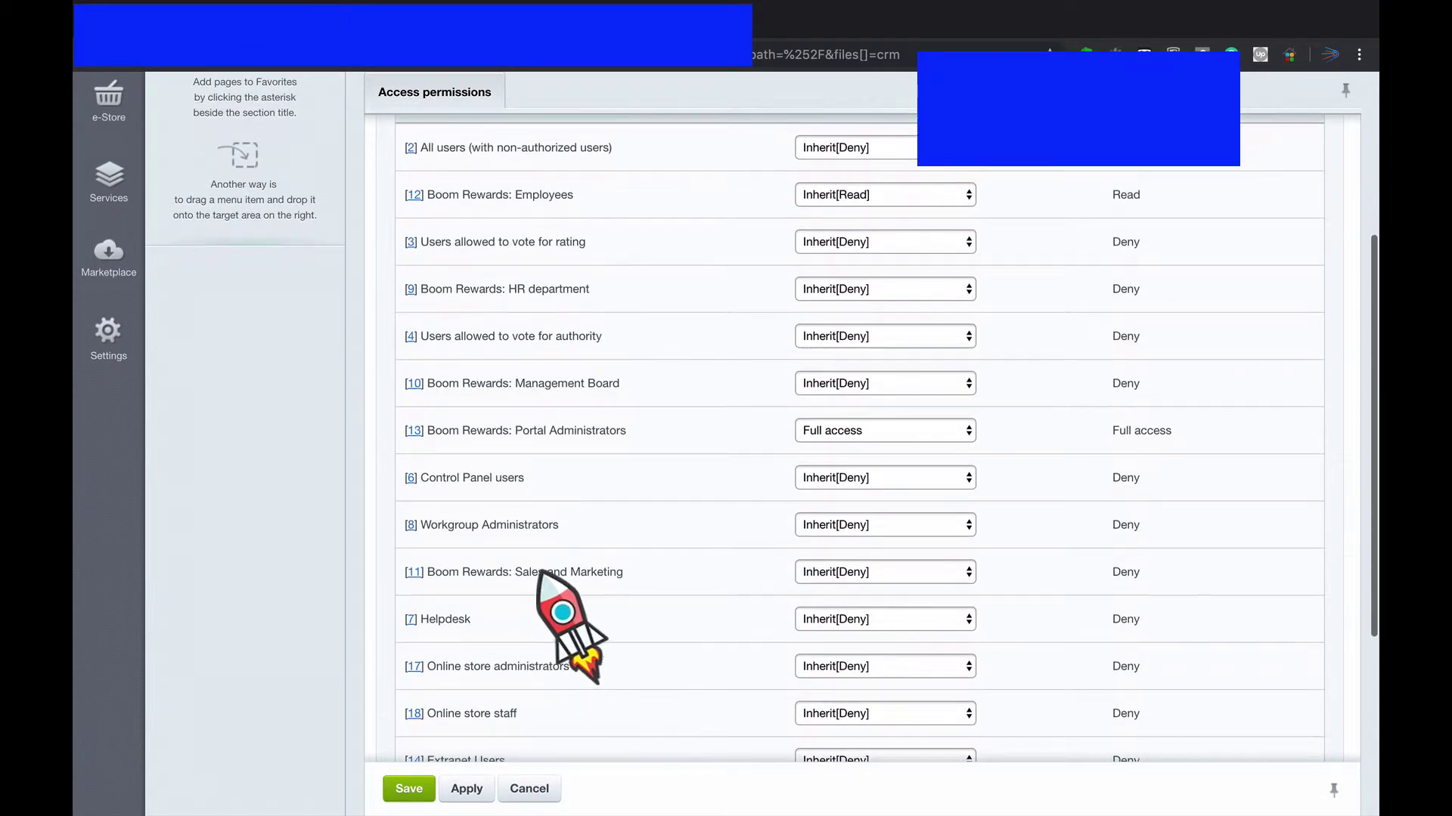
left_click(849, 572)
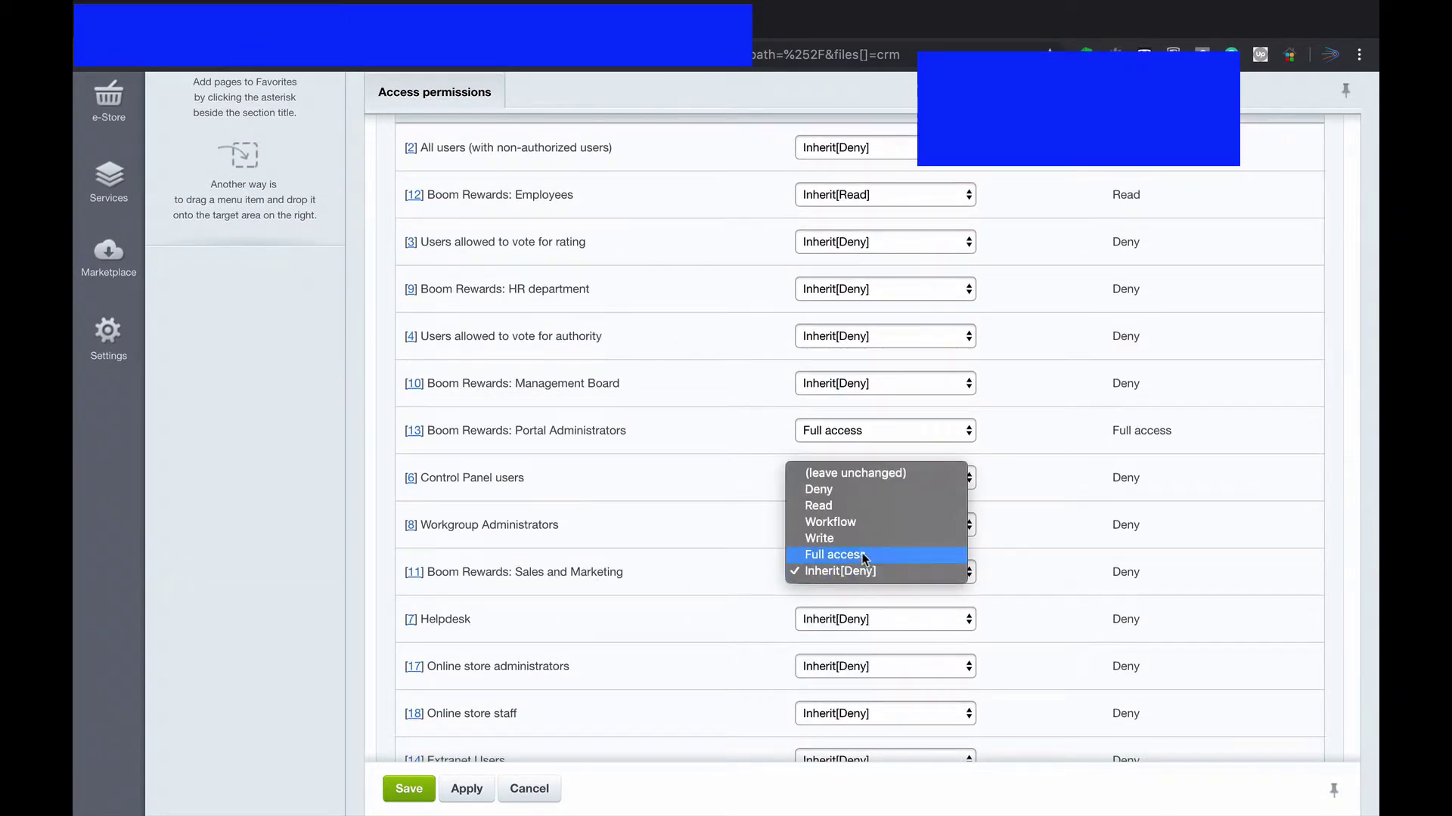
left_click(865, 556)
left_click(408, 788)
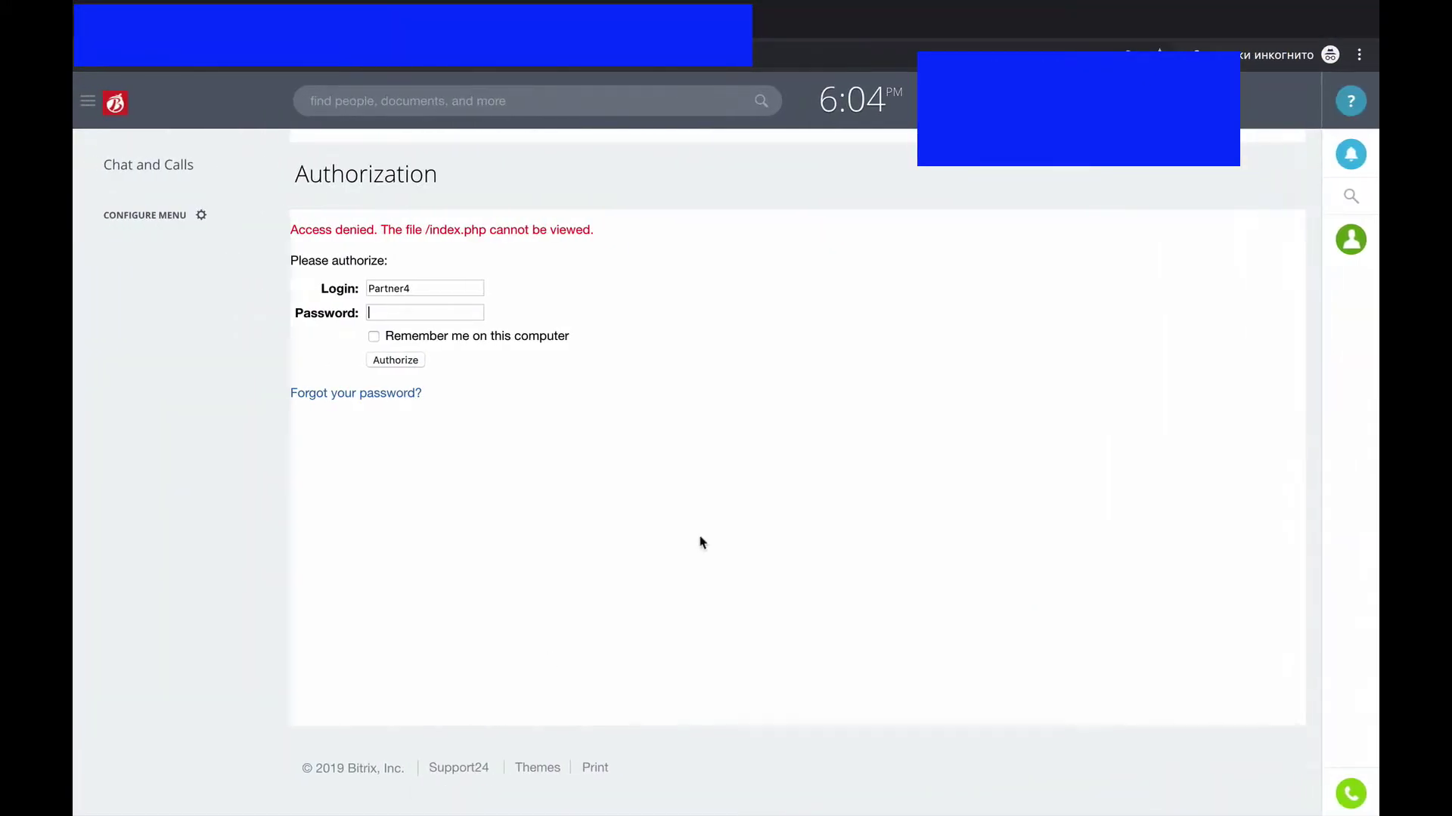
As the partner, reload and open the CRM, starting a new lead named ffff.
key("F5")
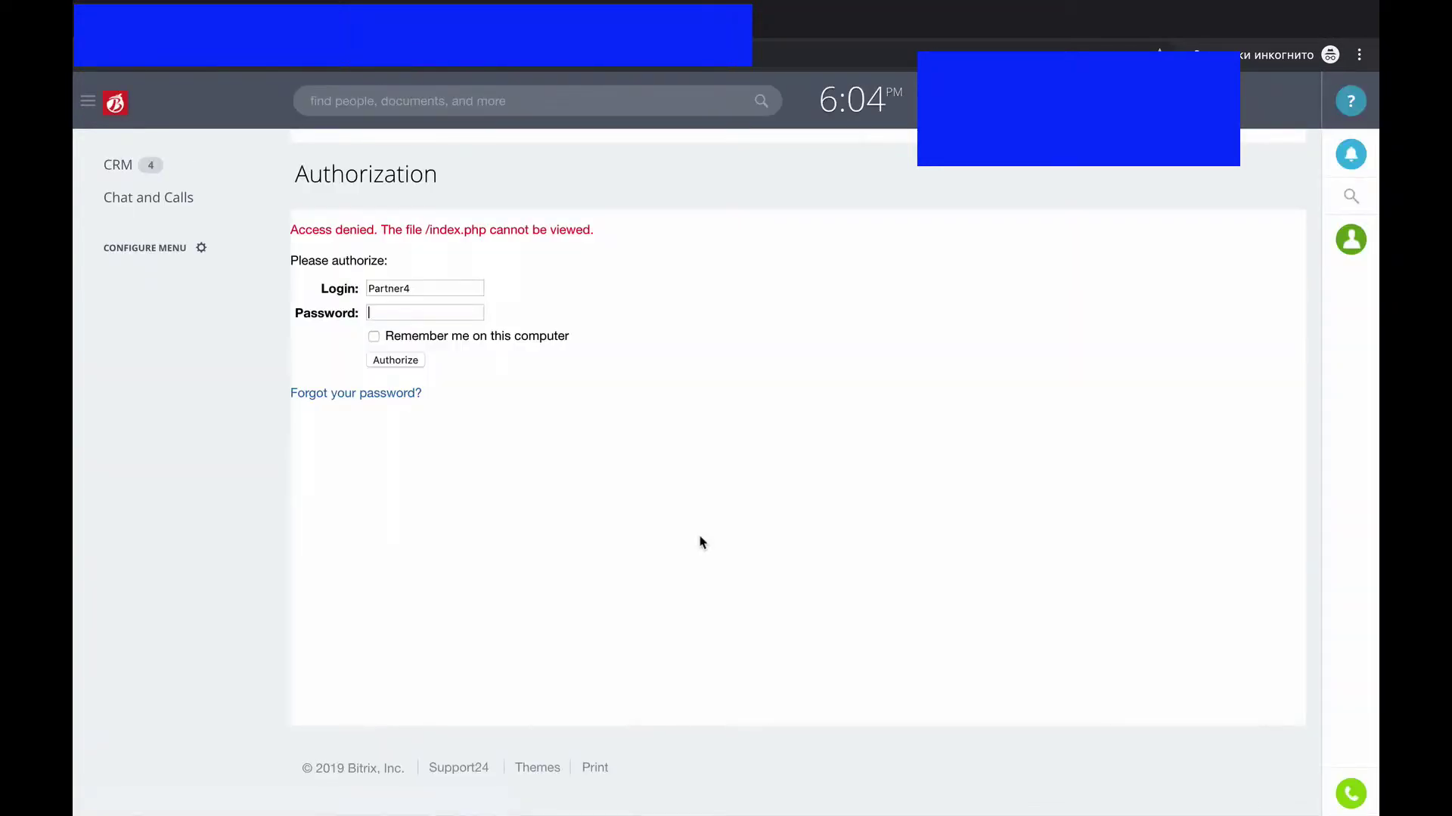
left_click(118, 166)
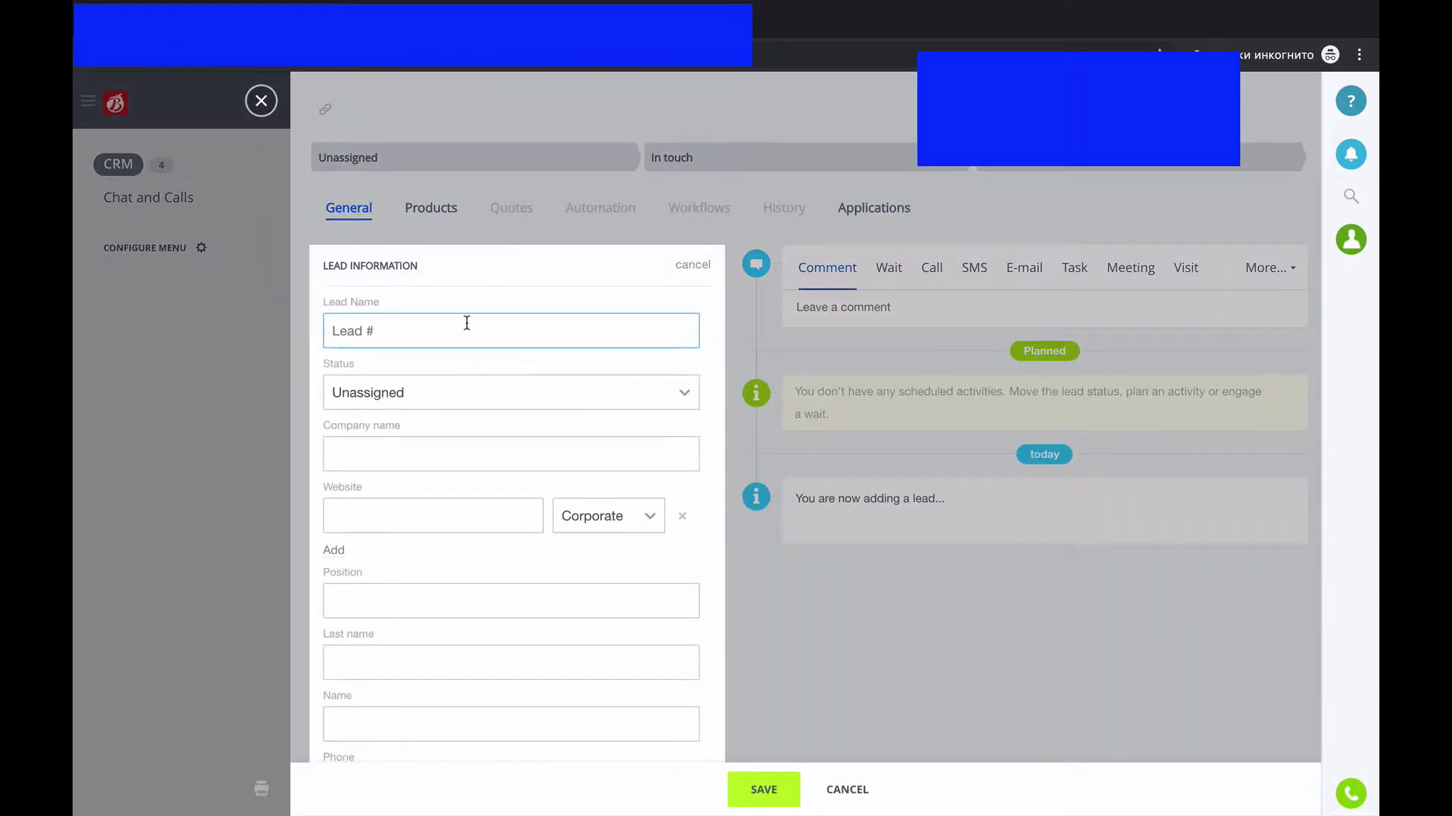
type("ffff")
left_click(612, 470)
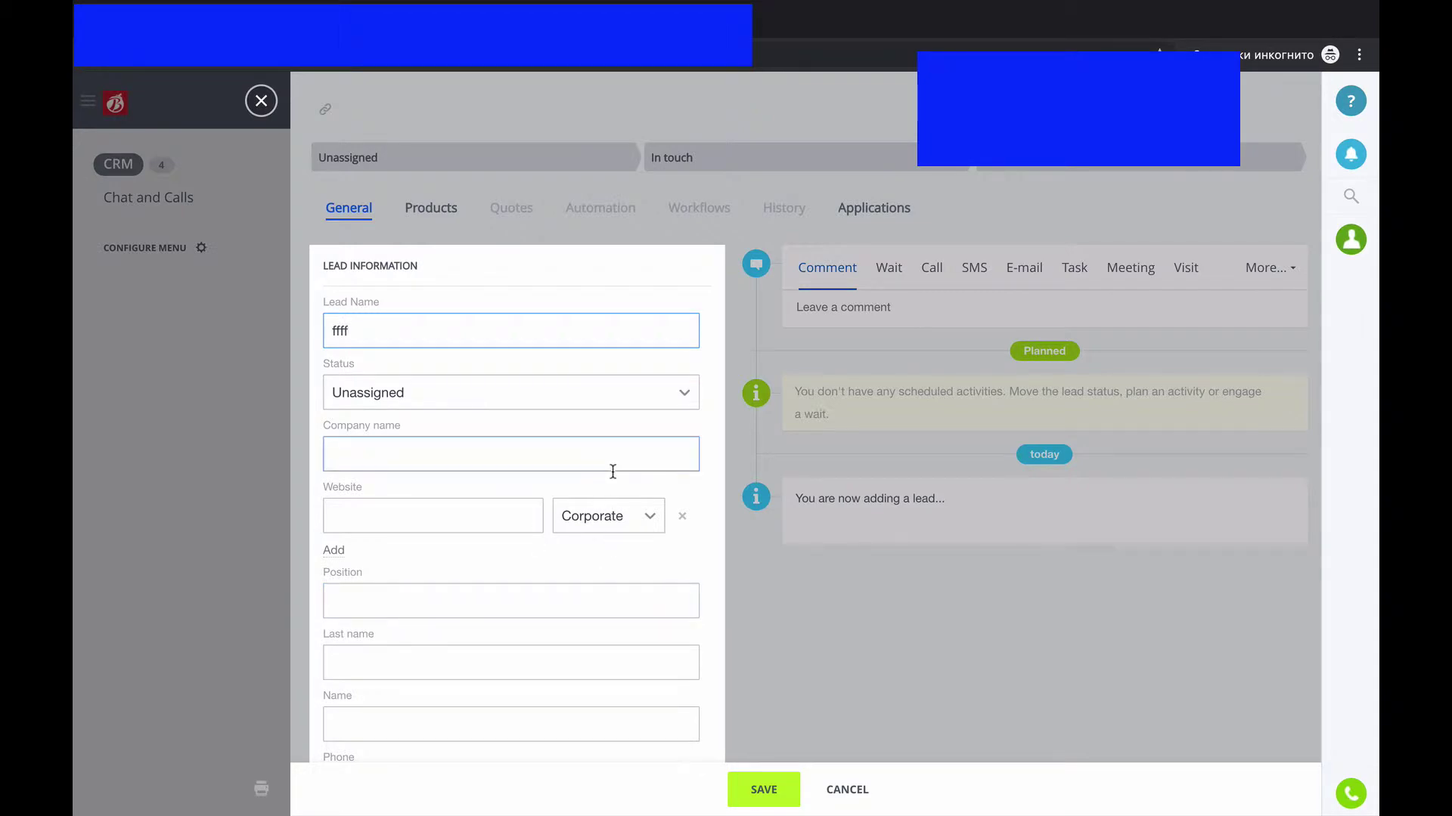
type("ffff")
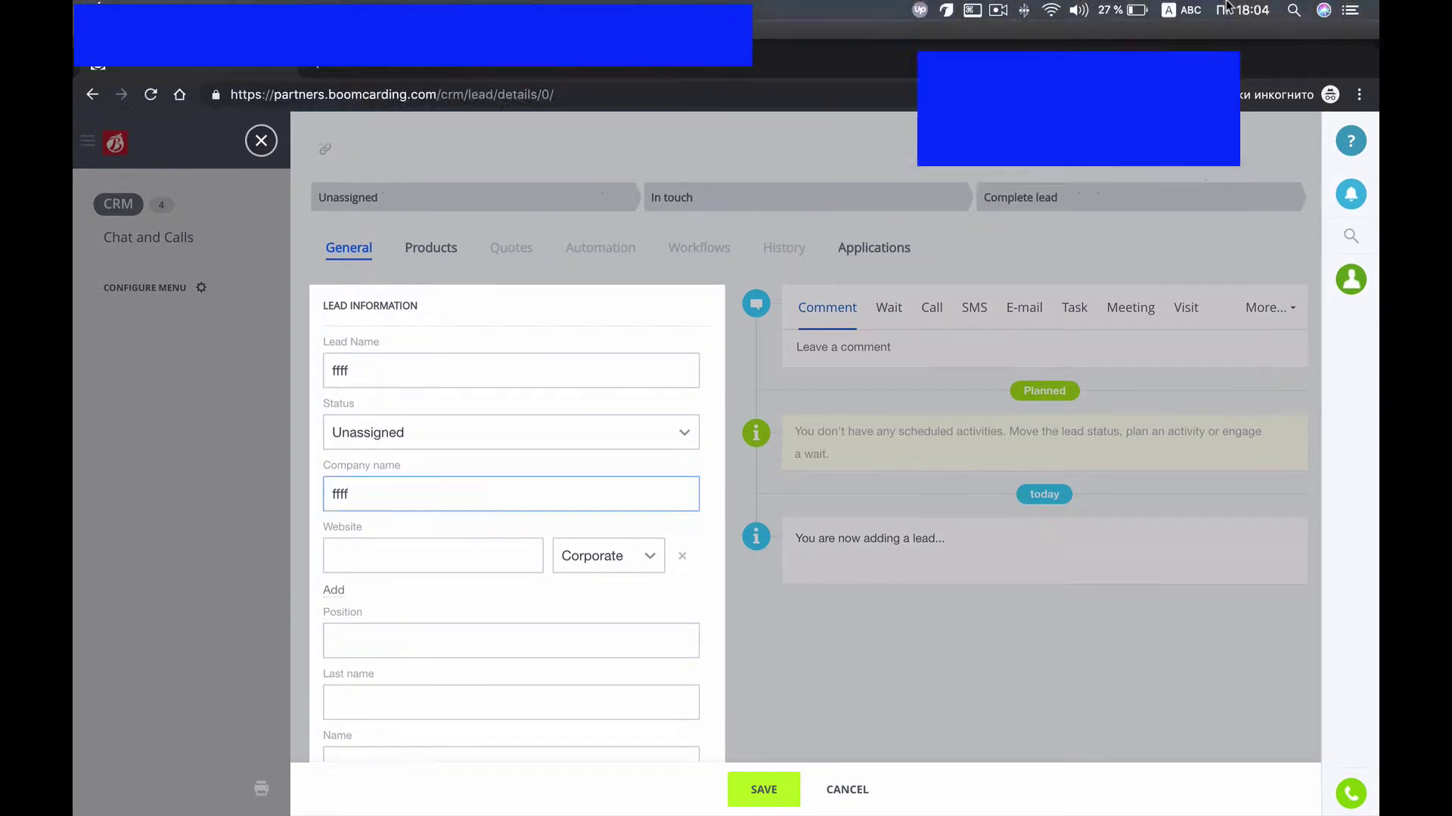
Enter website ddd, try saving the lead, then close the new lead panel.
left_click(401, 517)
type("ddd")
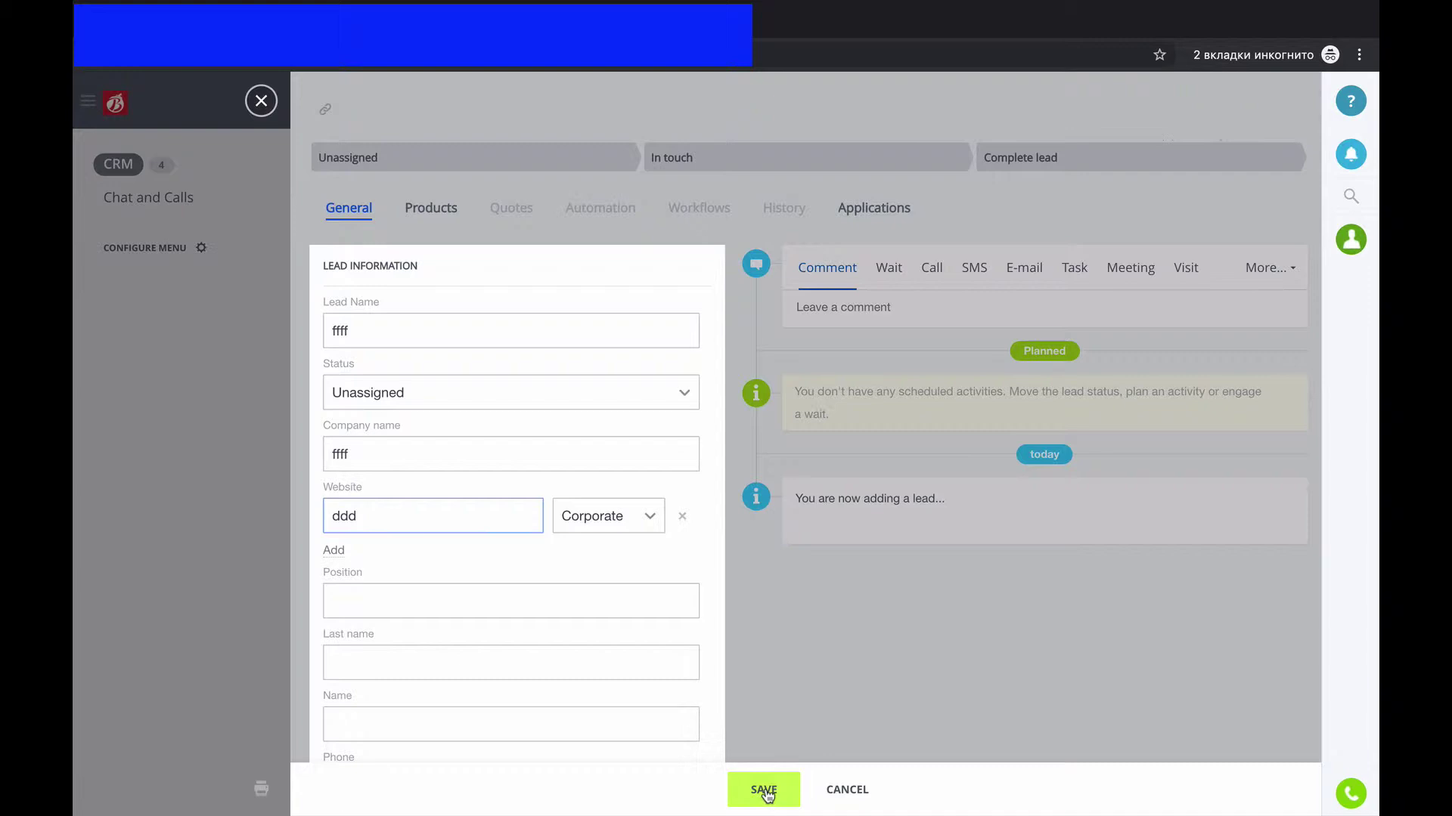
left_click(763, 791)
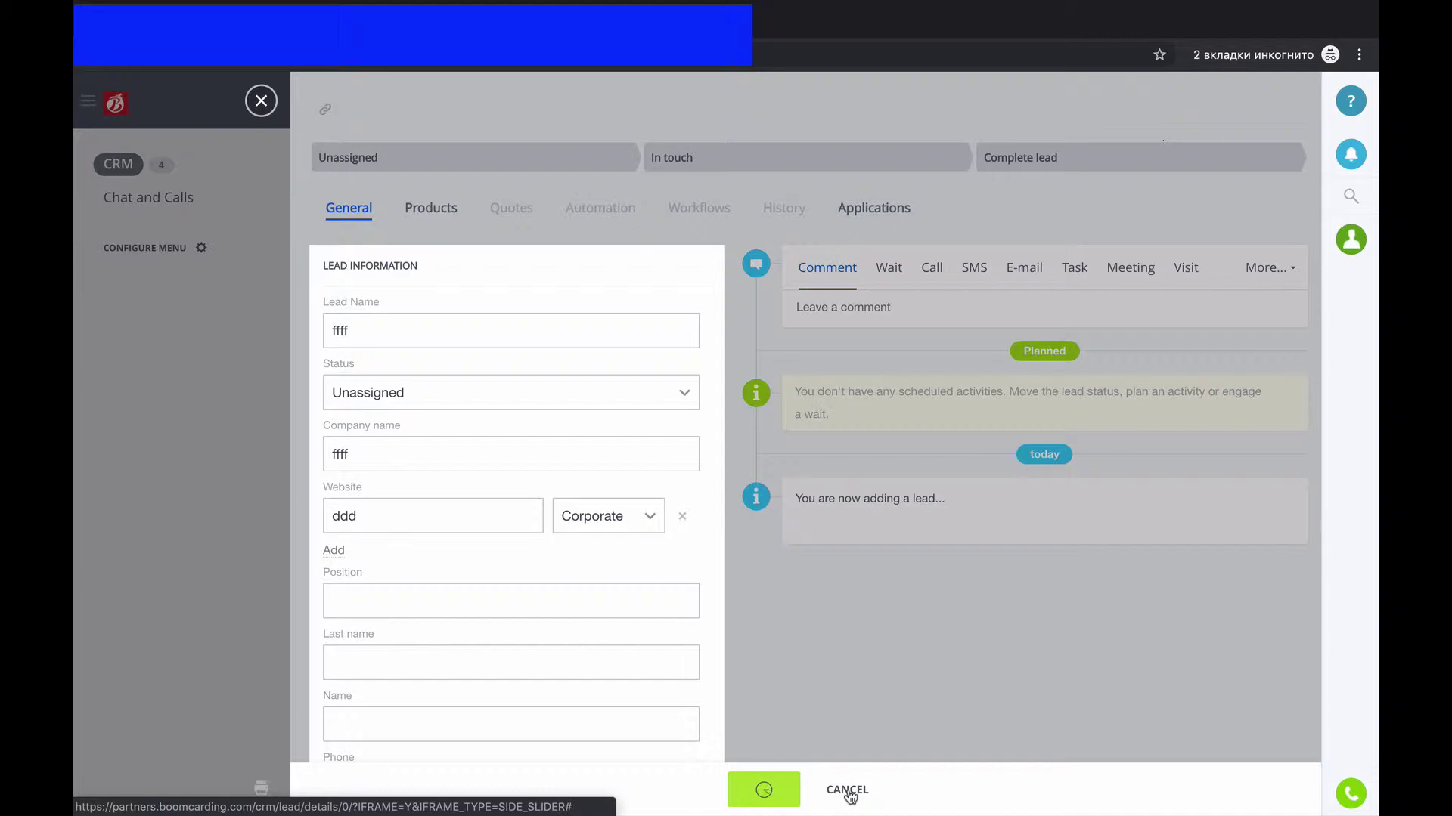
left_click(261, 100)
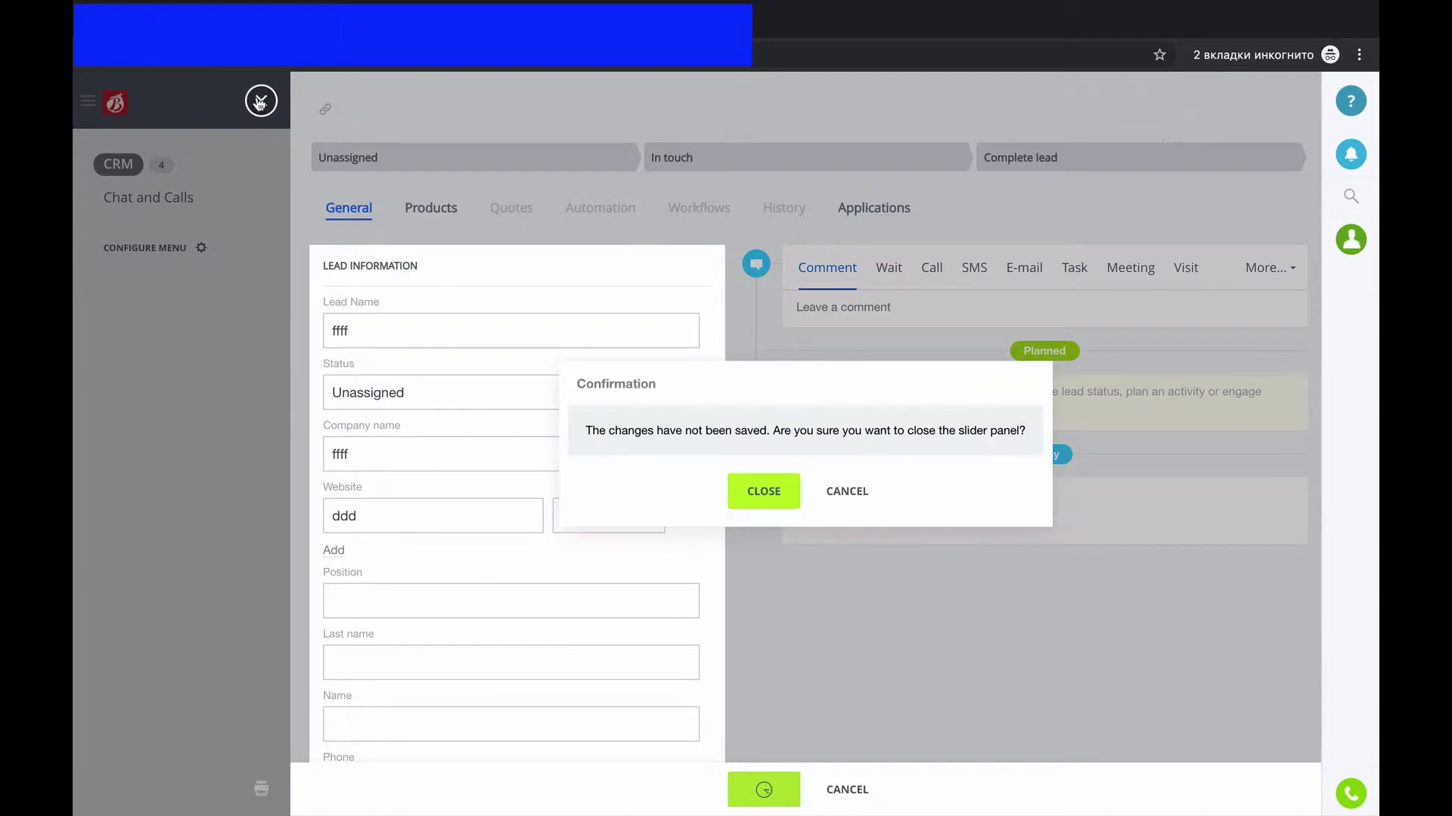
Discard the unsaved lead, then open Import from the Leads gear menu and review its CSV settings.
left_click(765, 493)
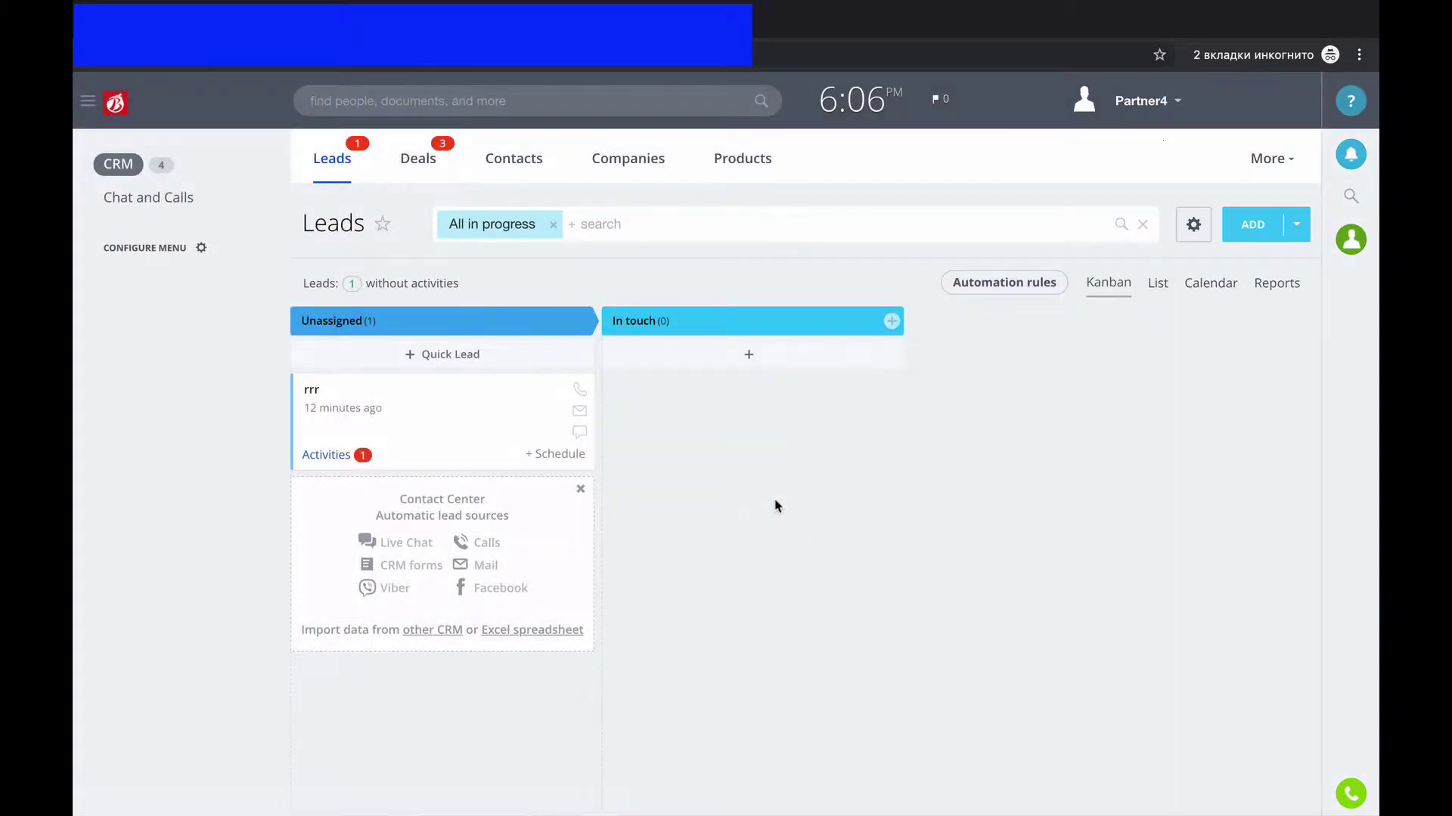
left_click(1198, 231)
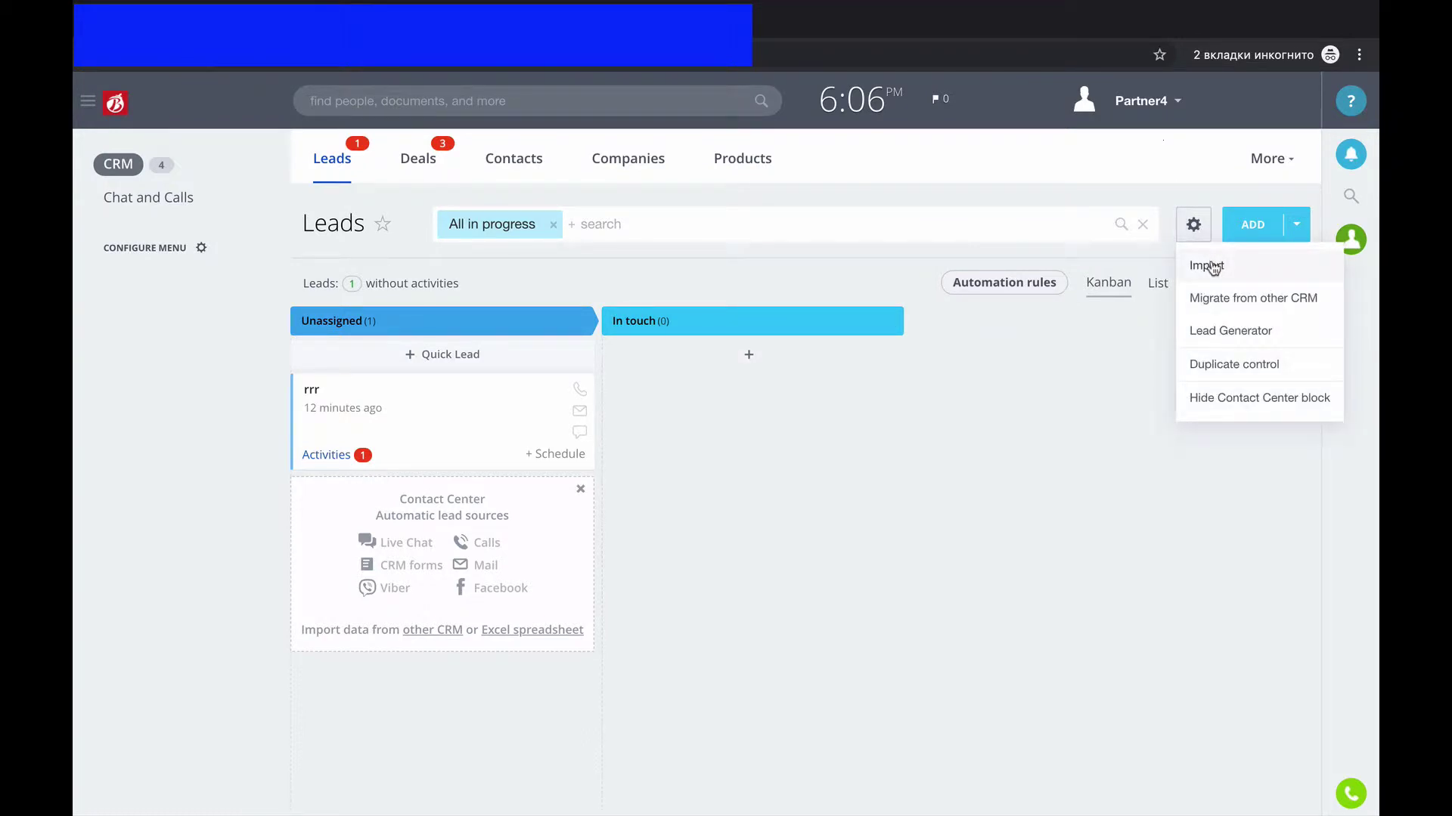
left_click(1209, 266)
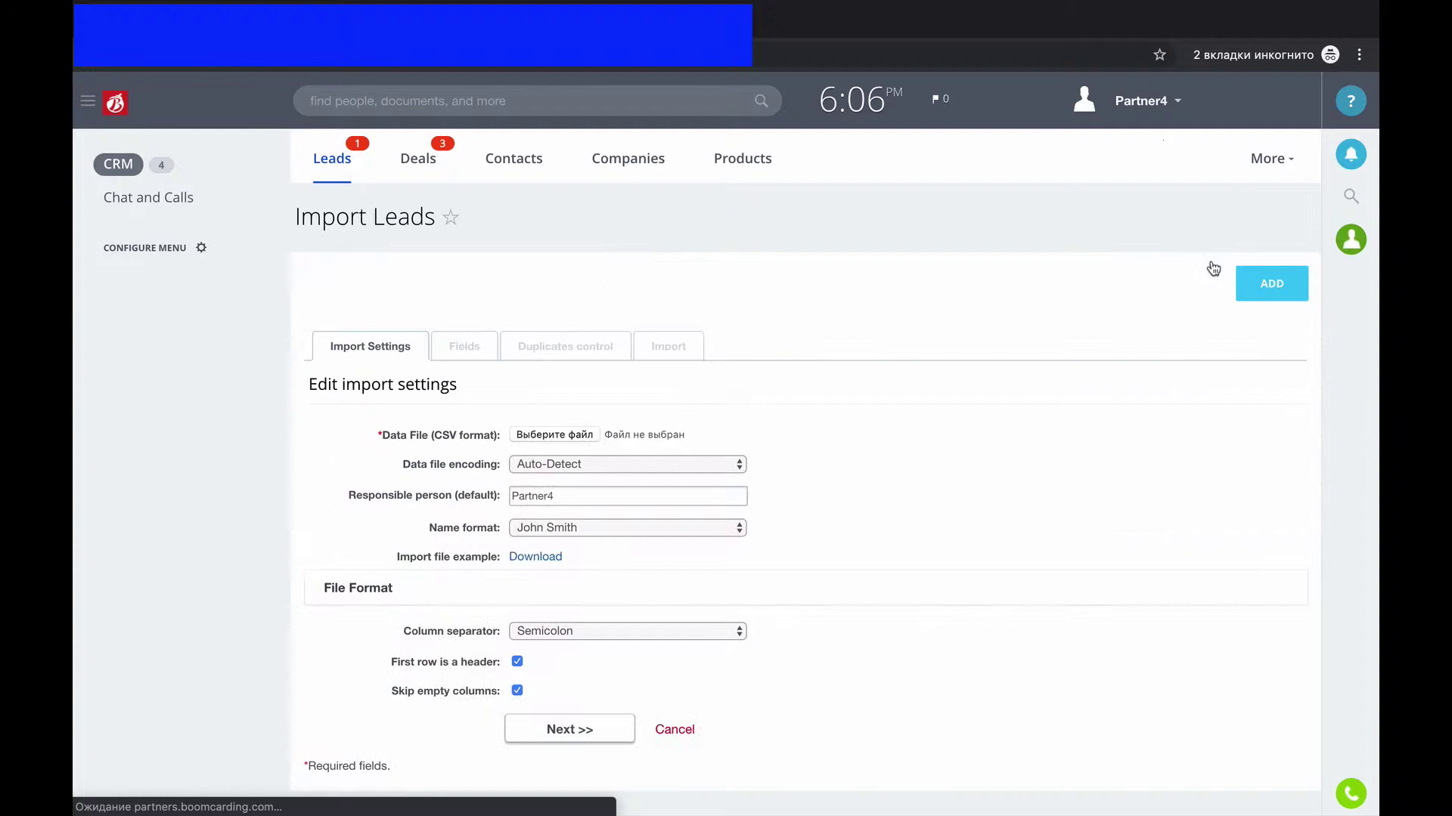
scroll(783, 793, "down", 2)
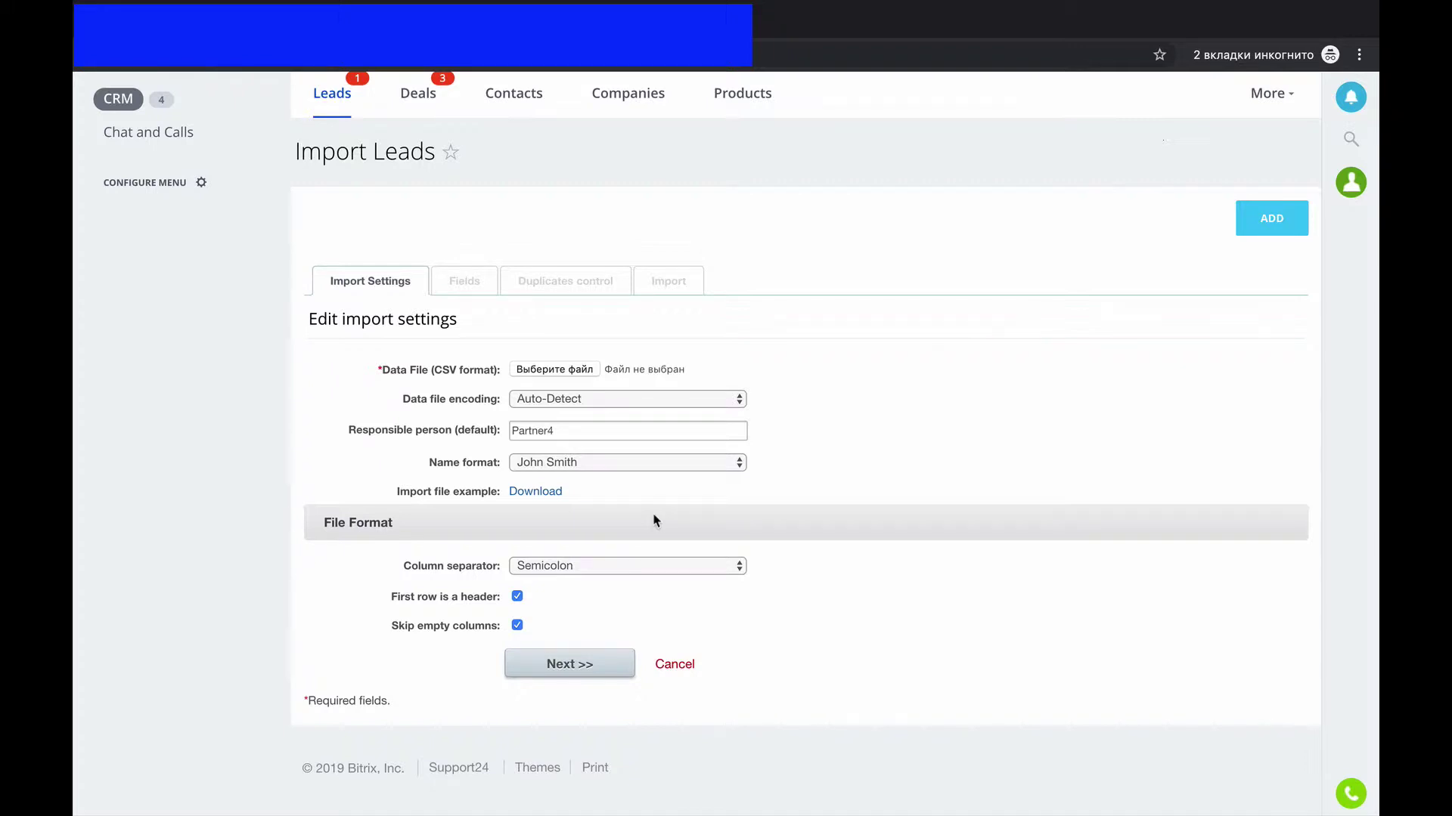
scroll(653, 517, "up", 1)
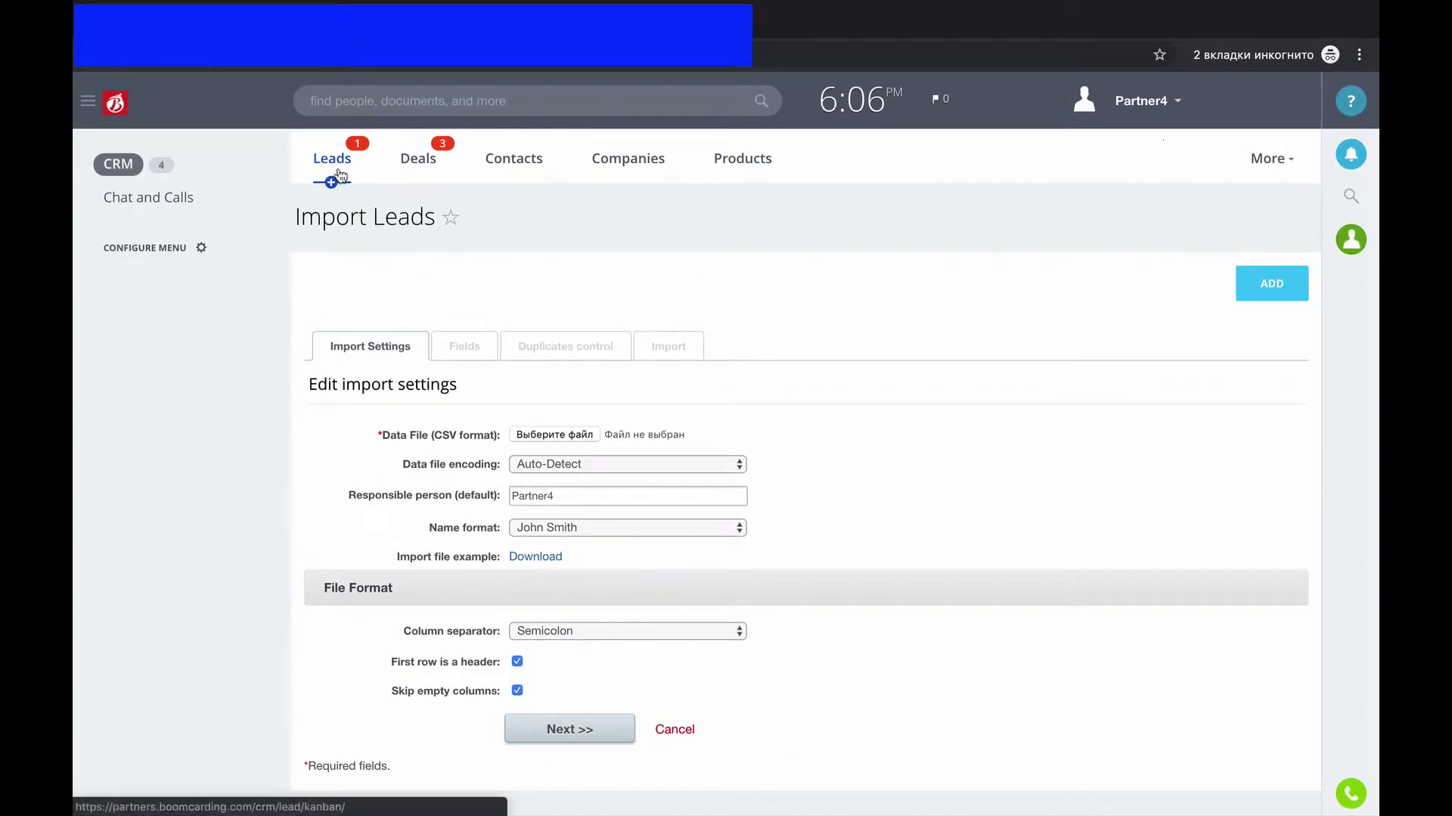
Start converting lead rrr to Deal+Contact+Company, then cancel and close it unconverted.
left_click(339, 172)
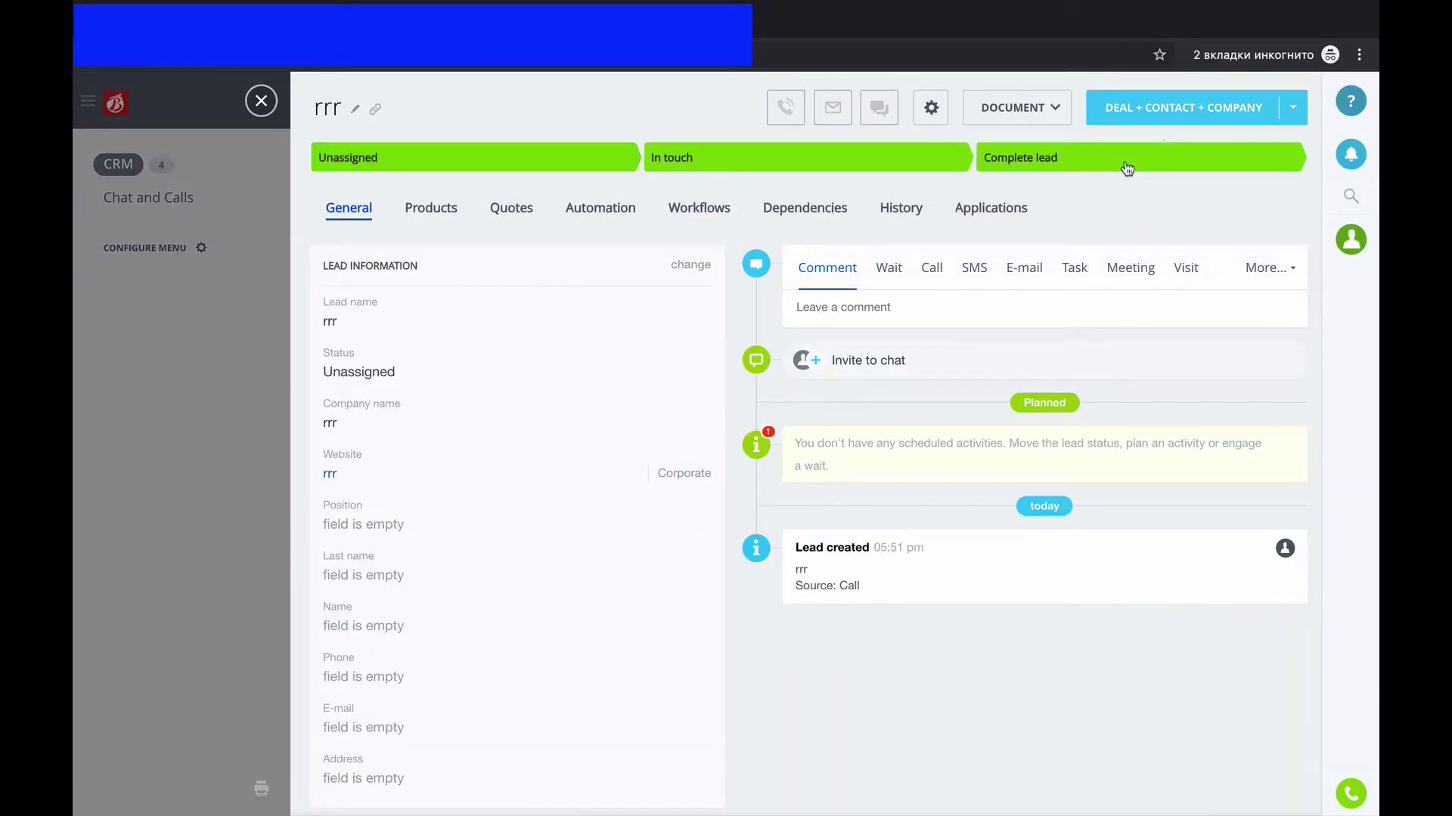
left_click(1127, 167)
left_click(766, 463)
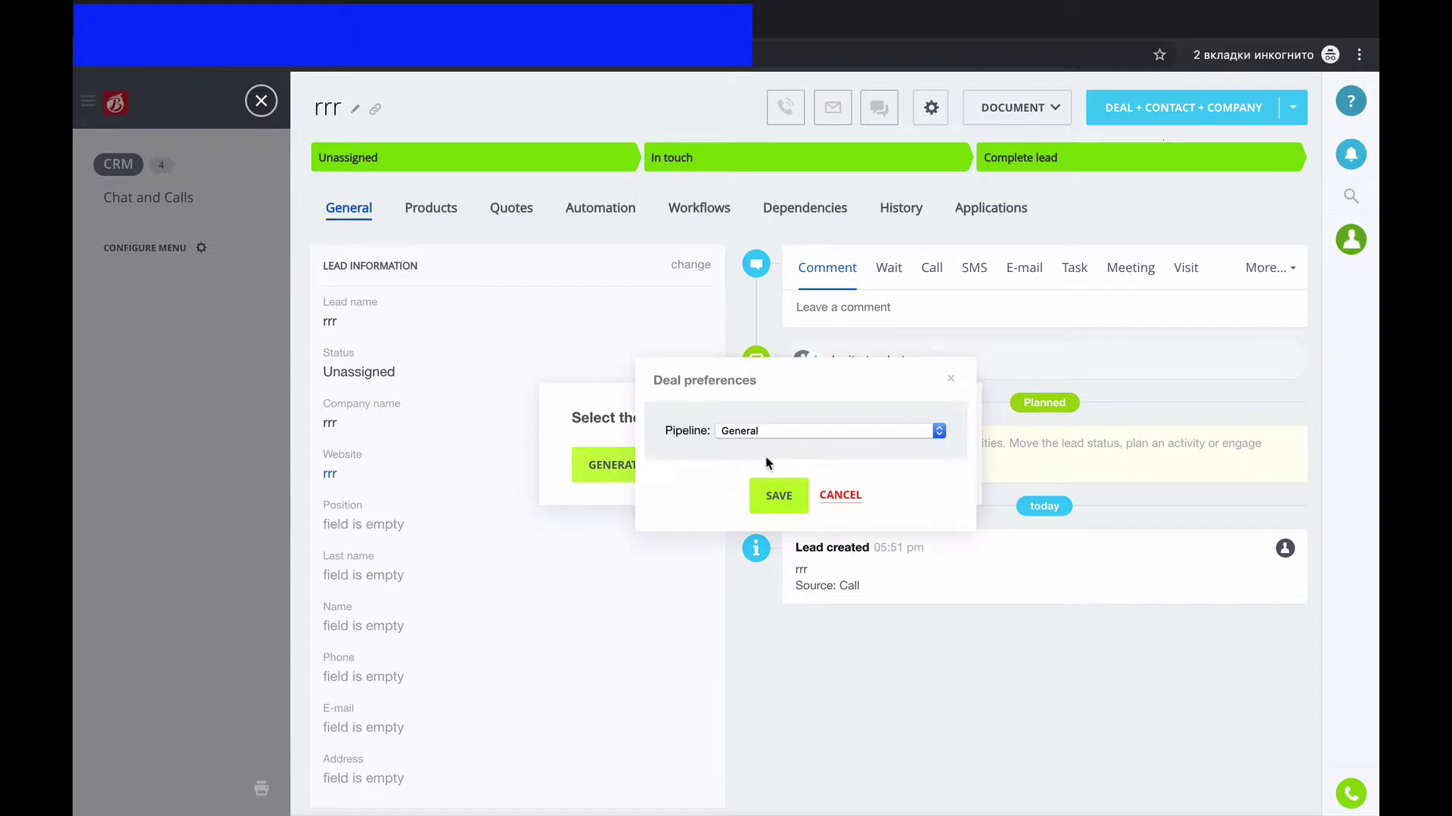
left_click(771, 495)
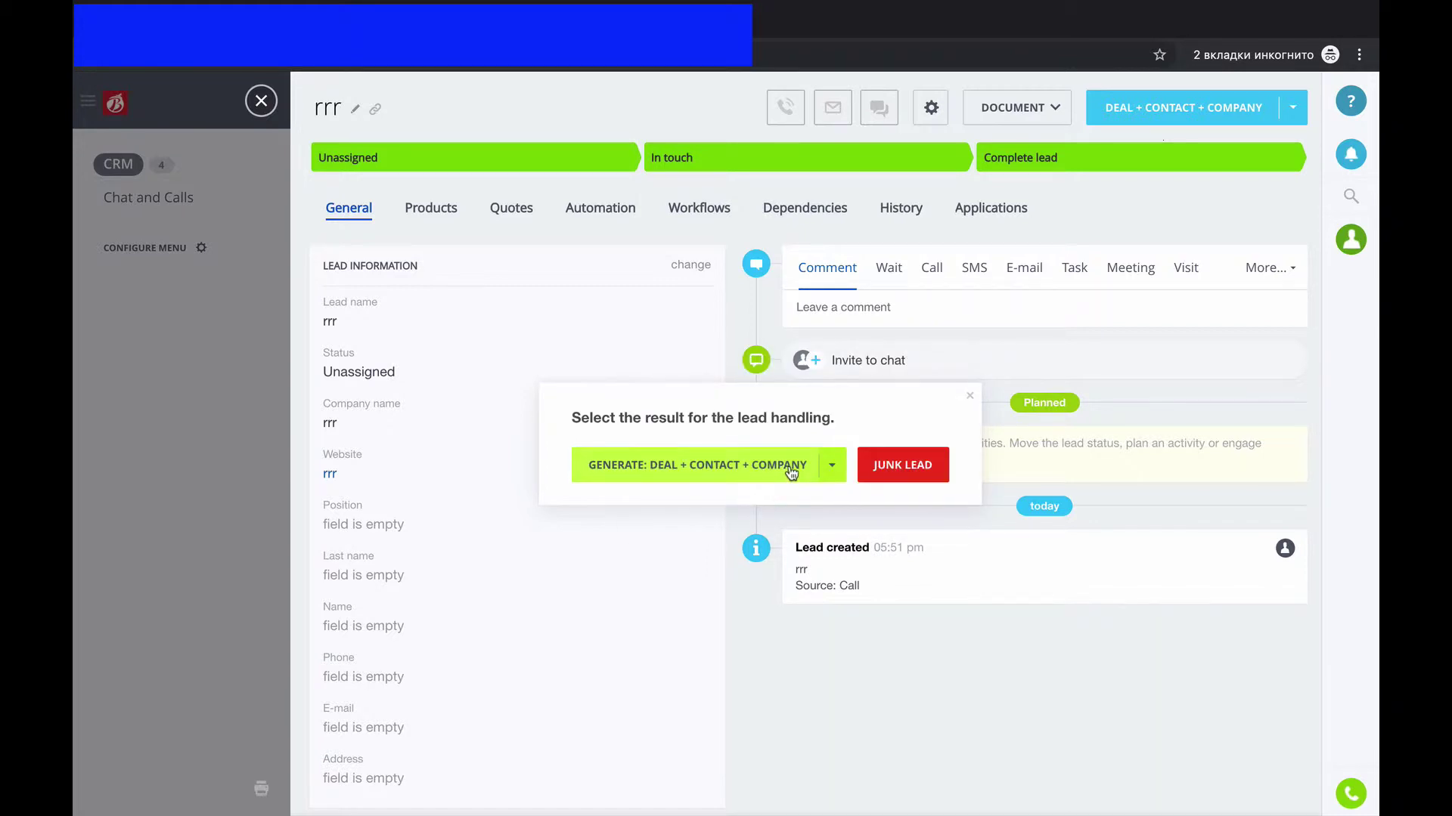
left_click(791, 473)
left_click(952, 380)
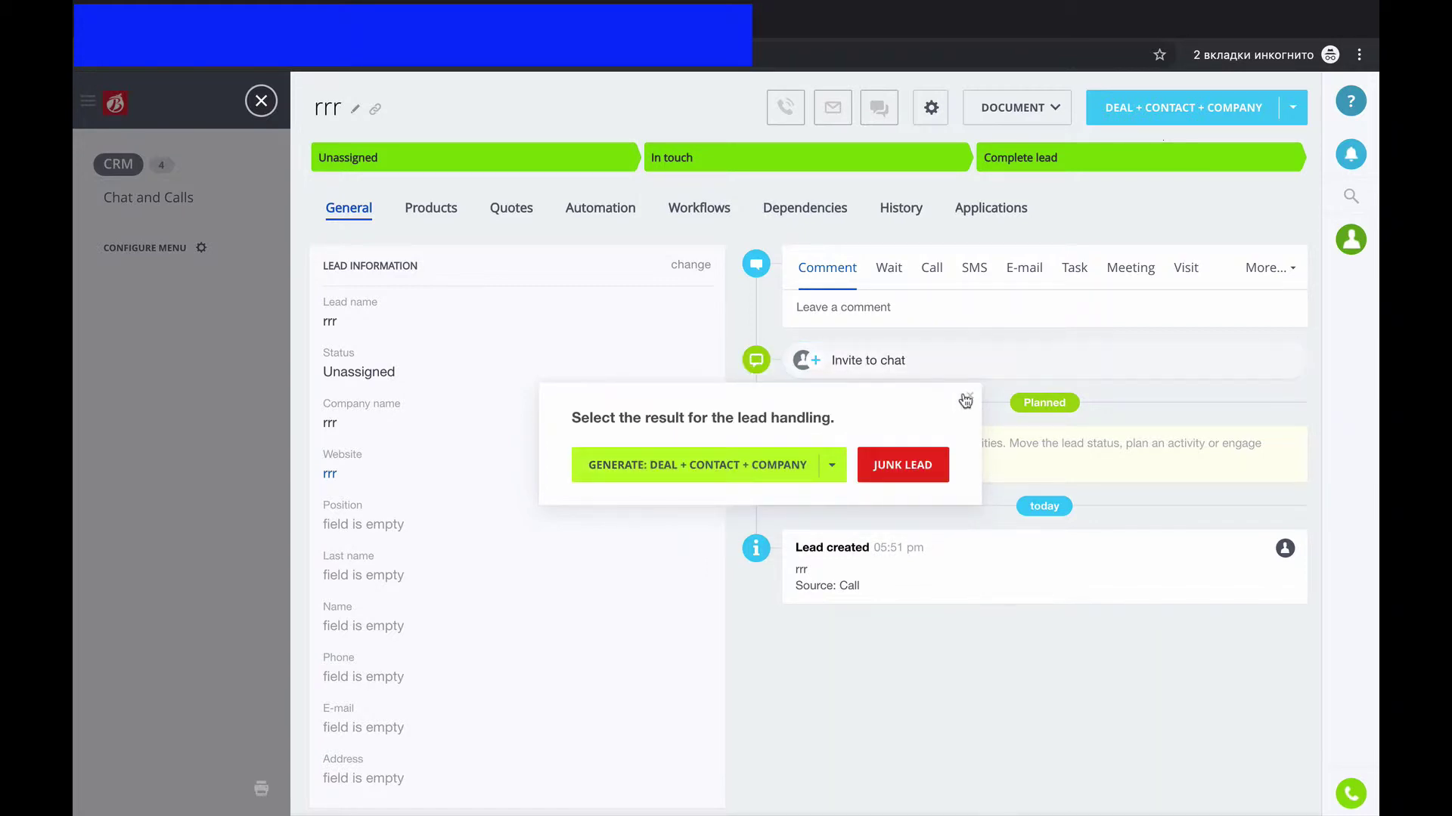
left_click(968, 398)
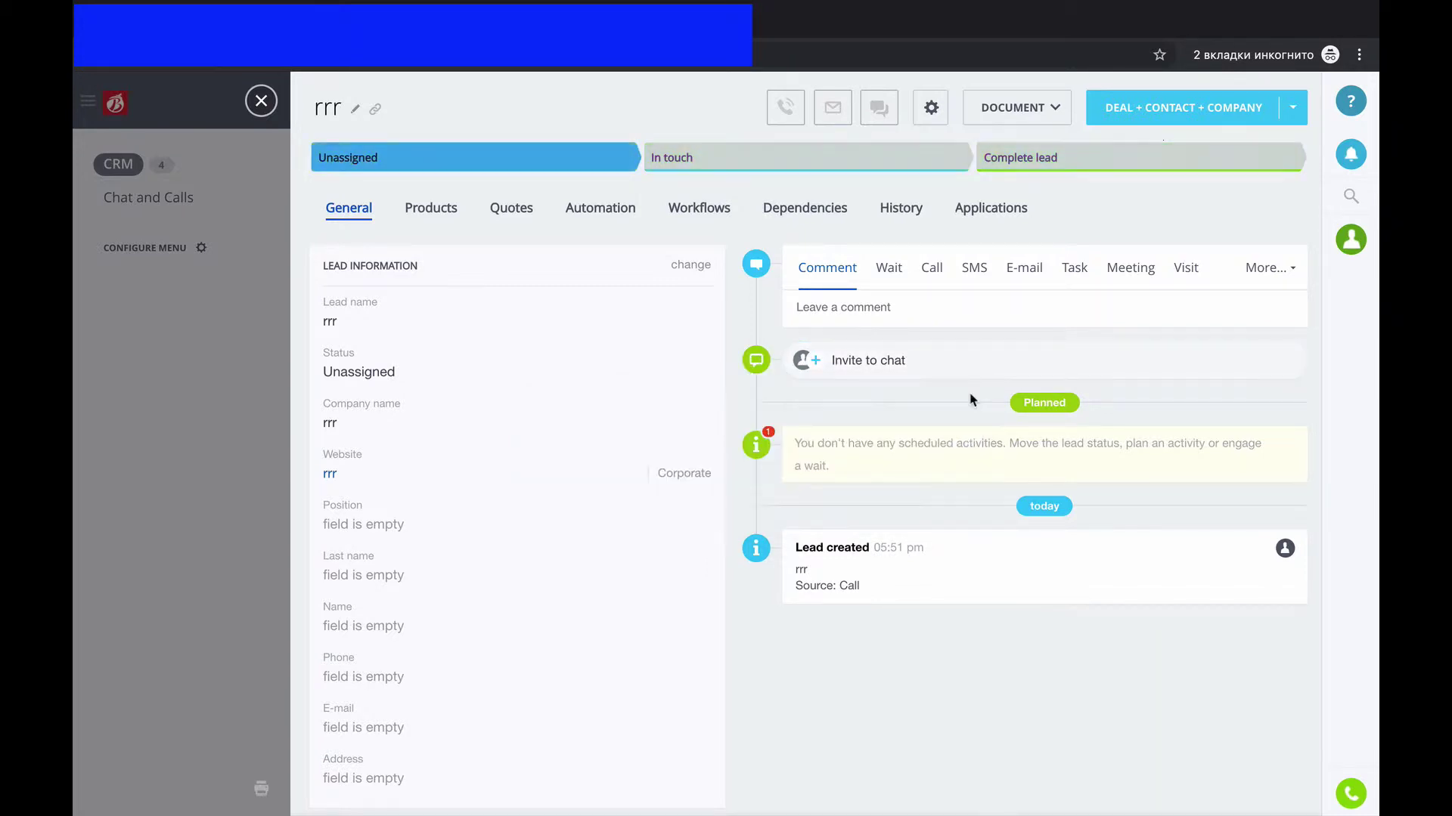
left_click(261, 100)
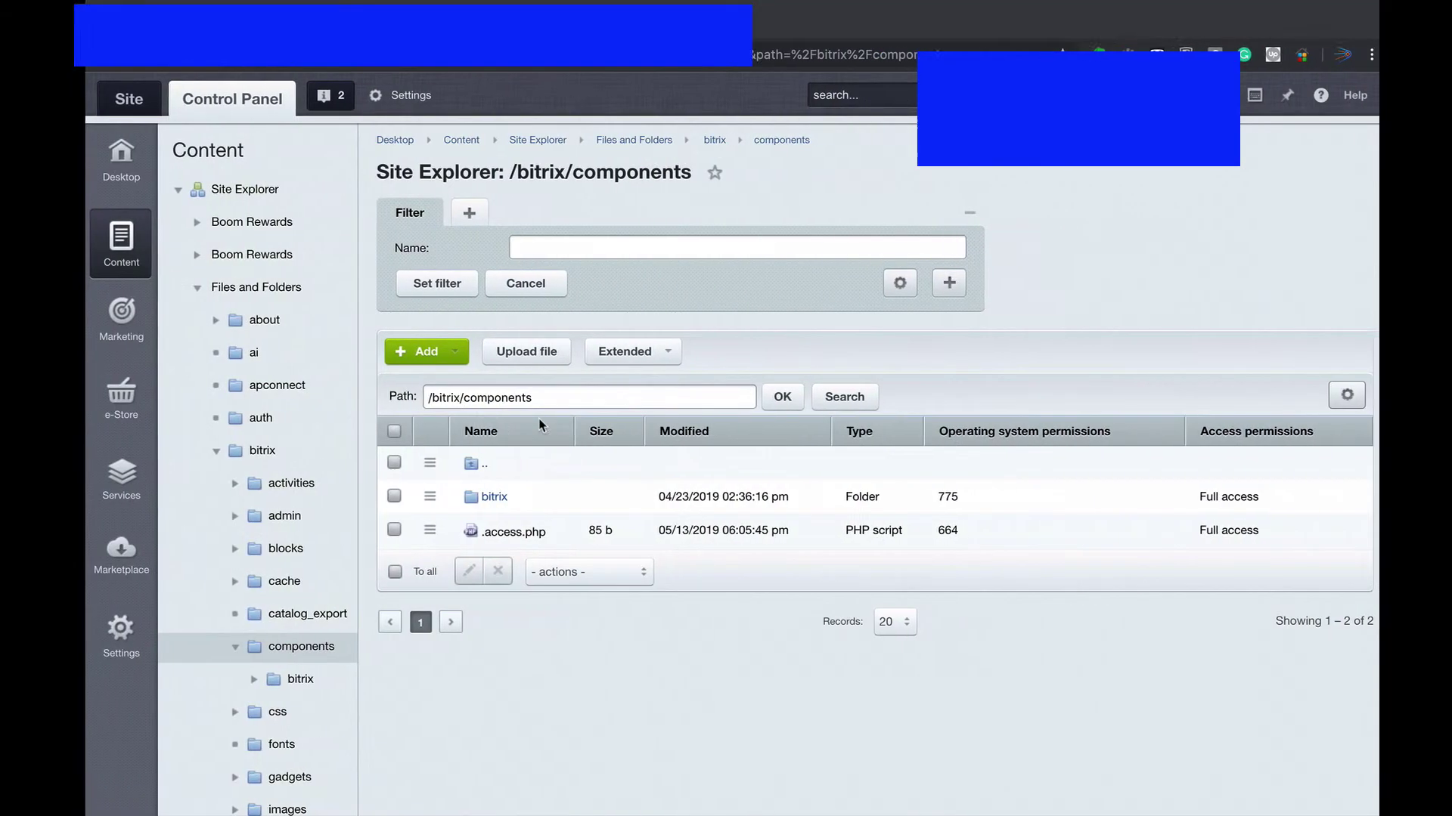
Collapse and re-expand the Files and Folders tree to show the /bitrix listing.
left_click(203, 451)
left_click(185, 288)
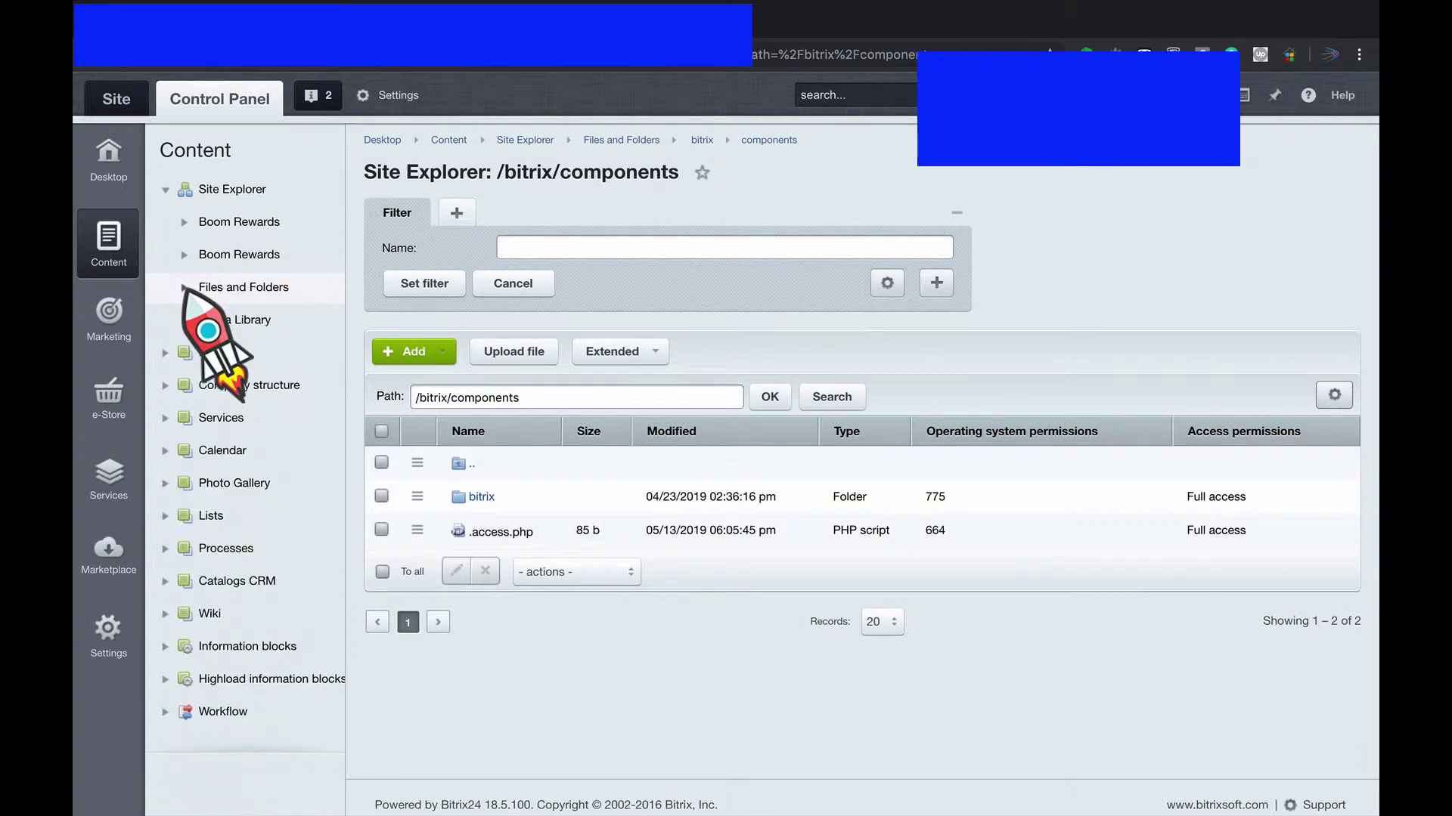
left_click(184, 288)
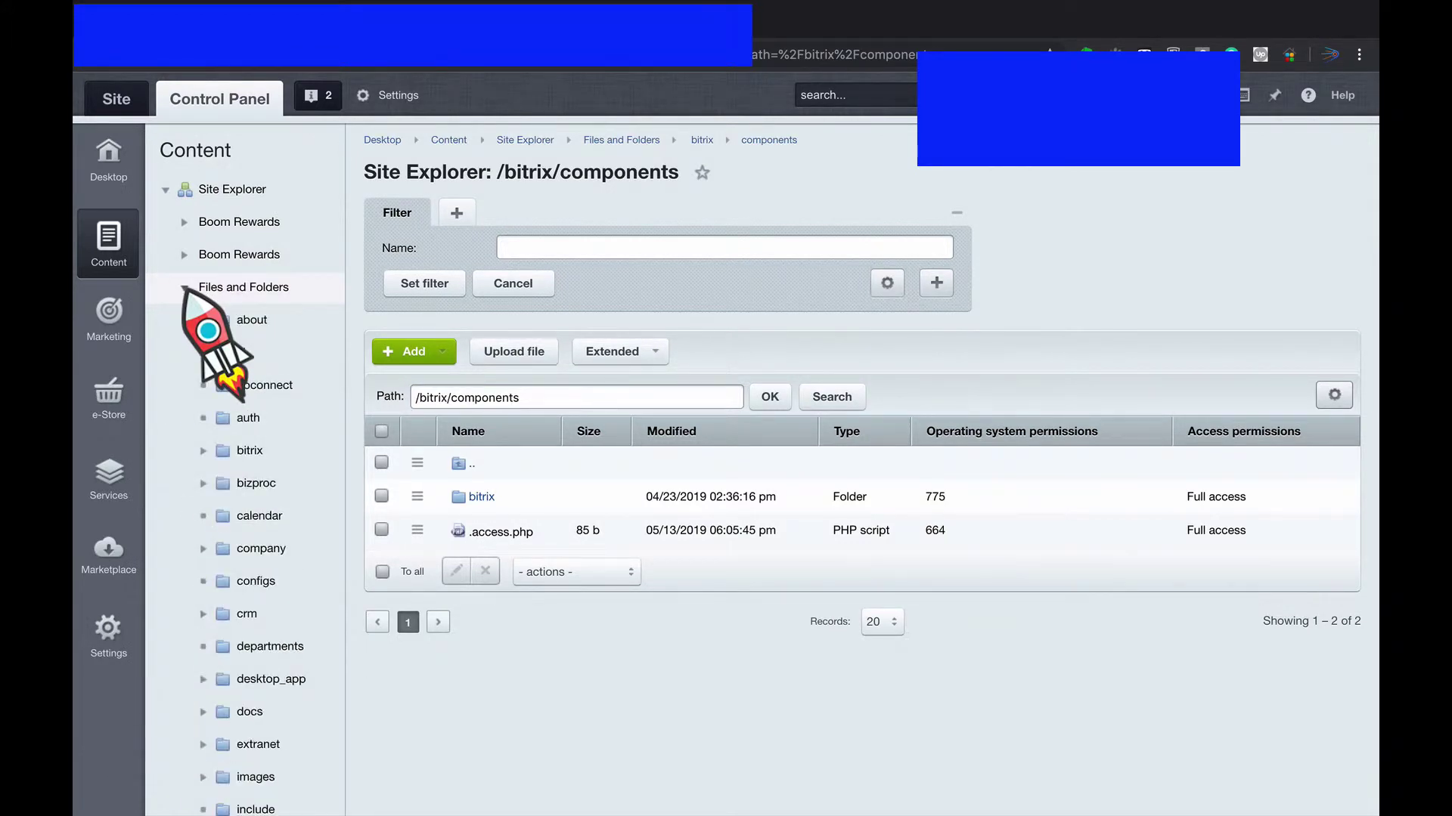
scroll(693, 208, "down", 2)
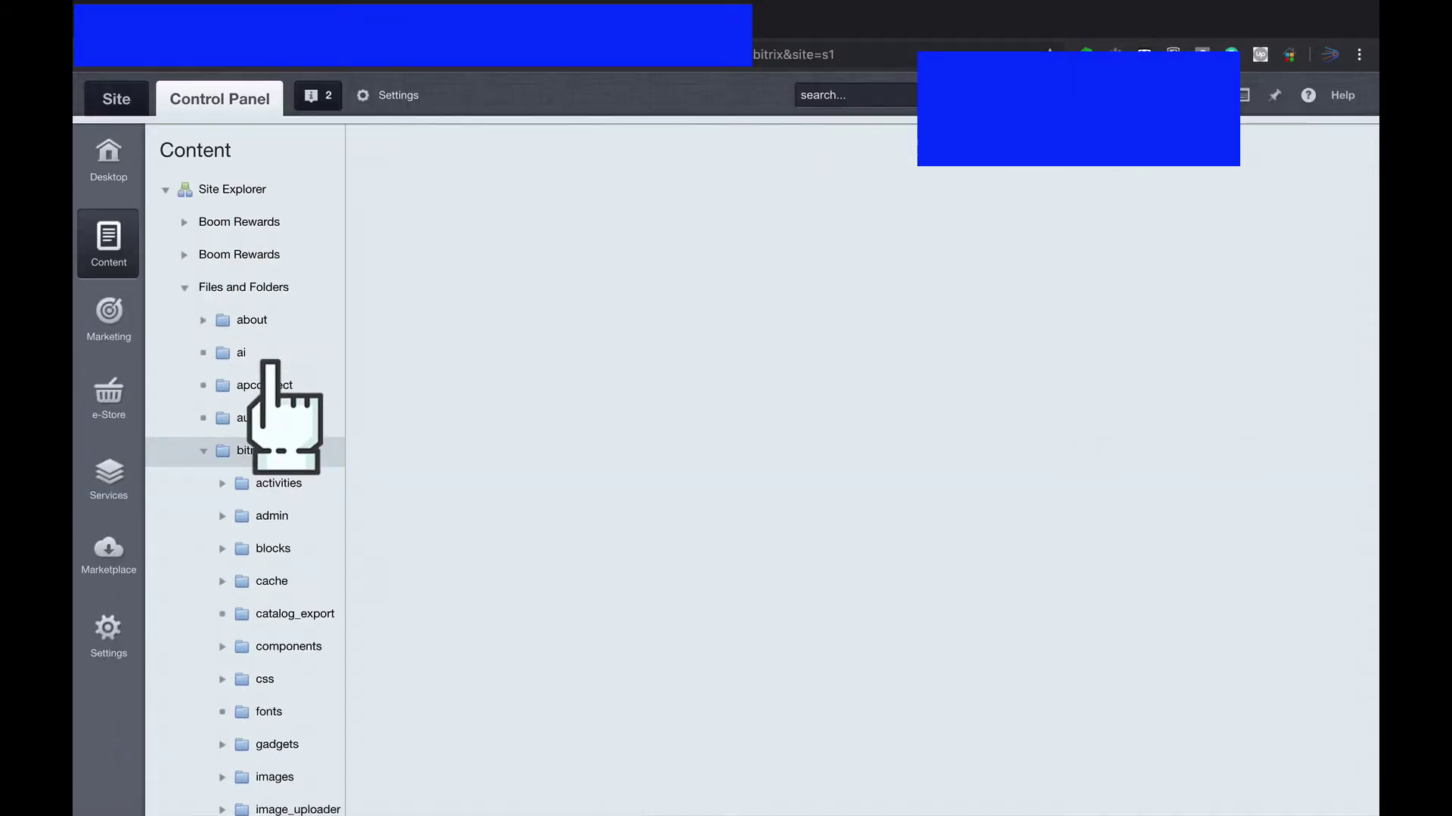
scroll(541, 514, "down", 1)
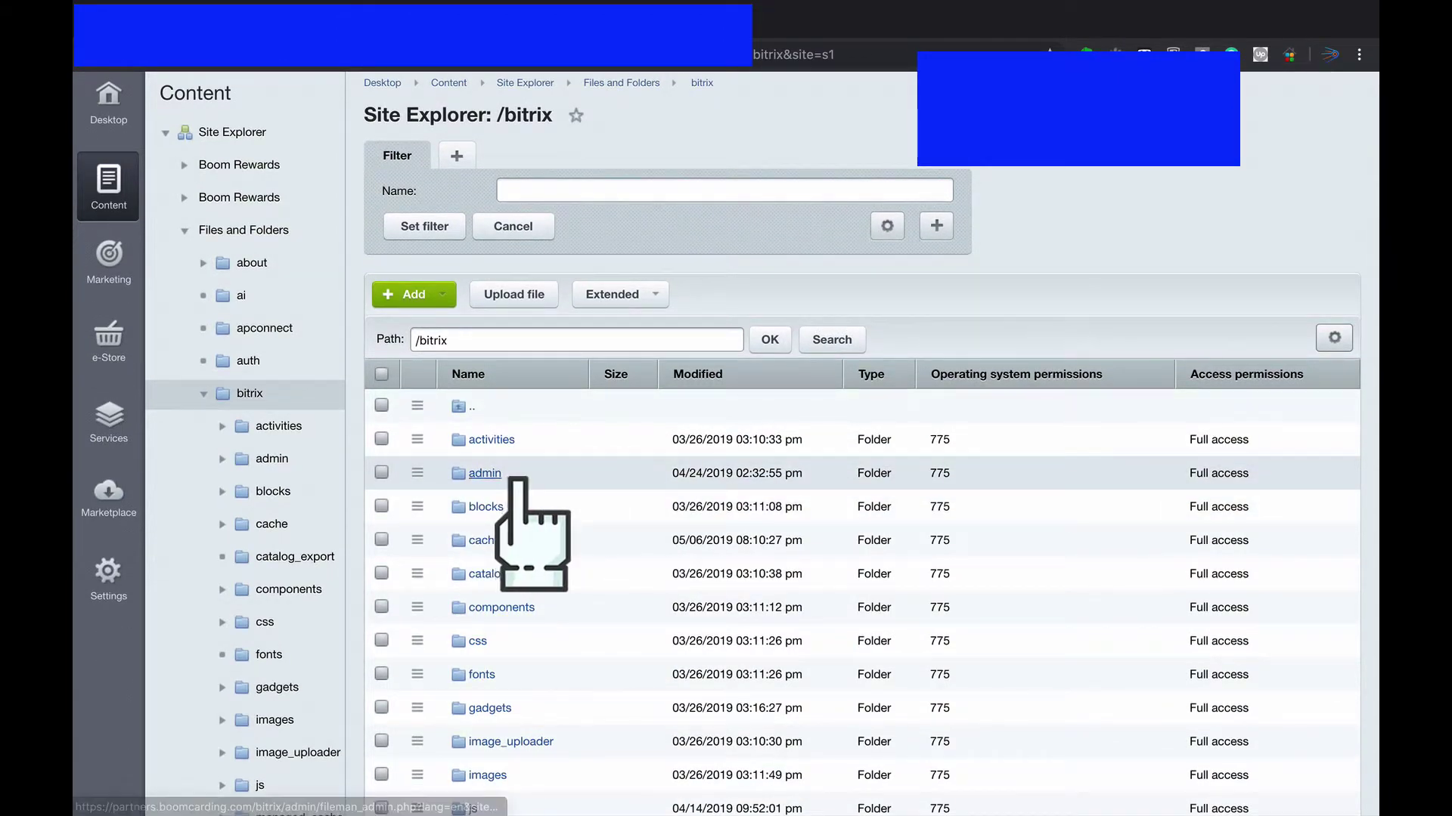
Give Boom Rewards: Sales and Marketing Full access to the admin folder and save.
left_click(418, 475)
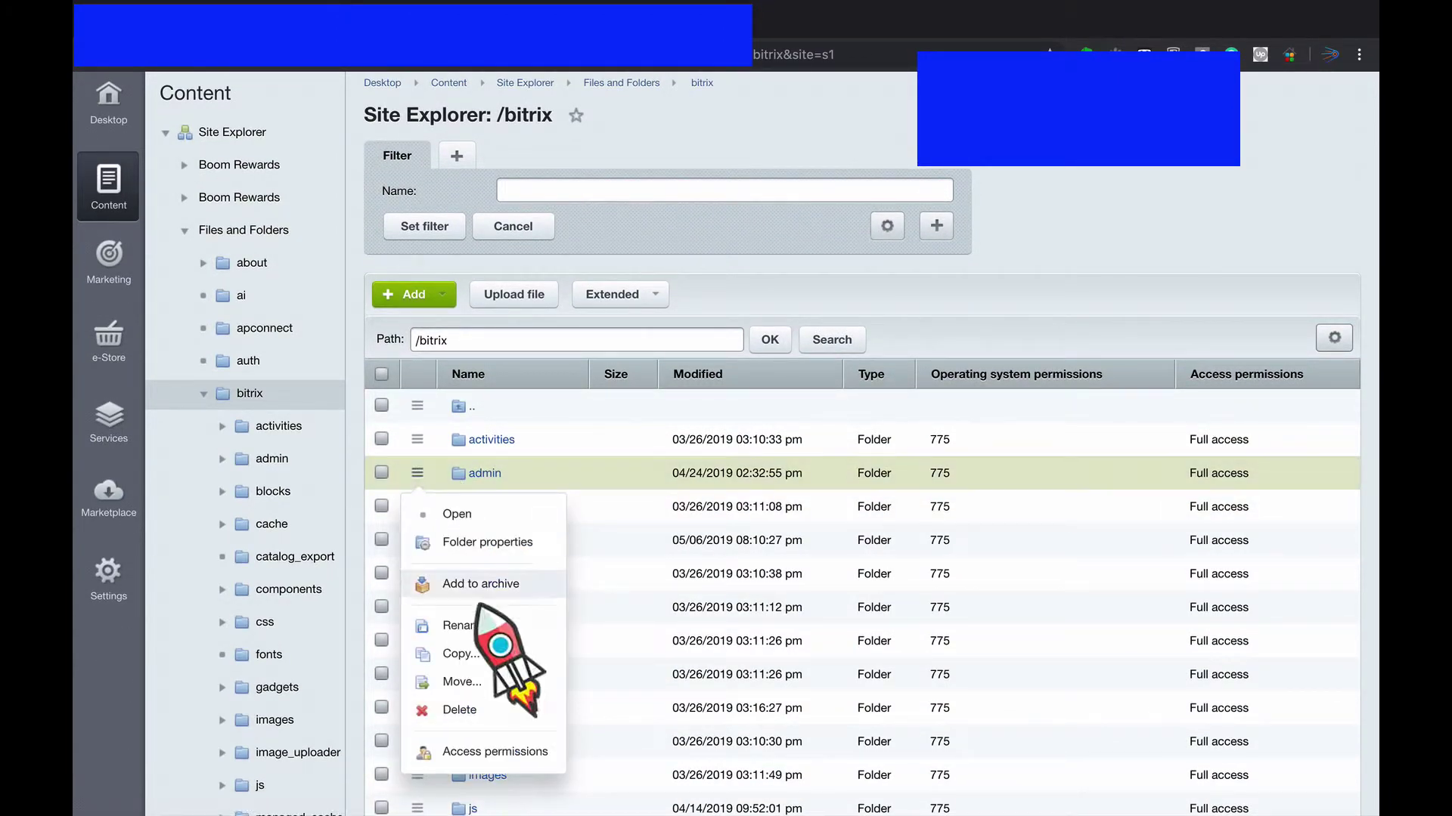
left_click(476, 750)
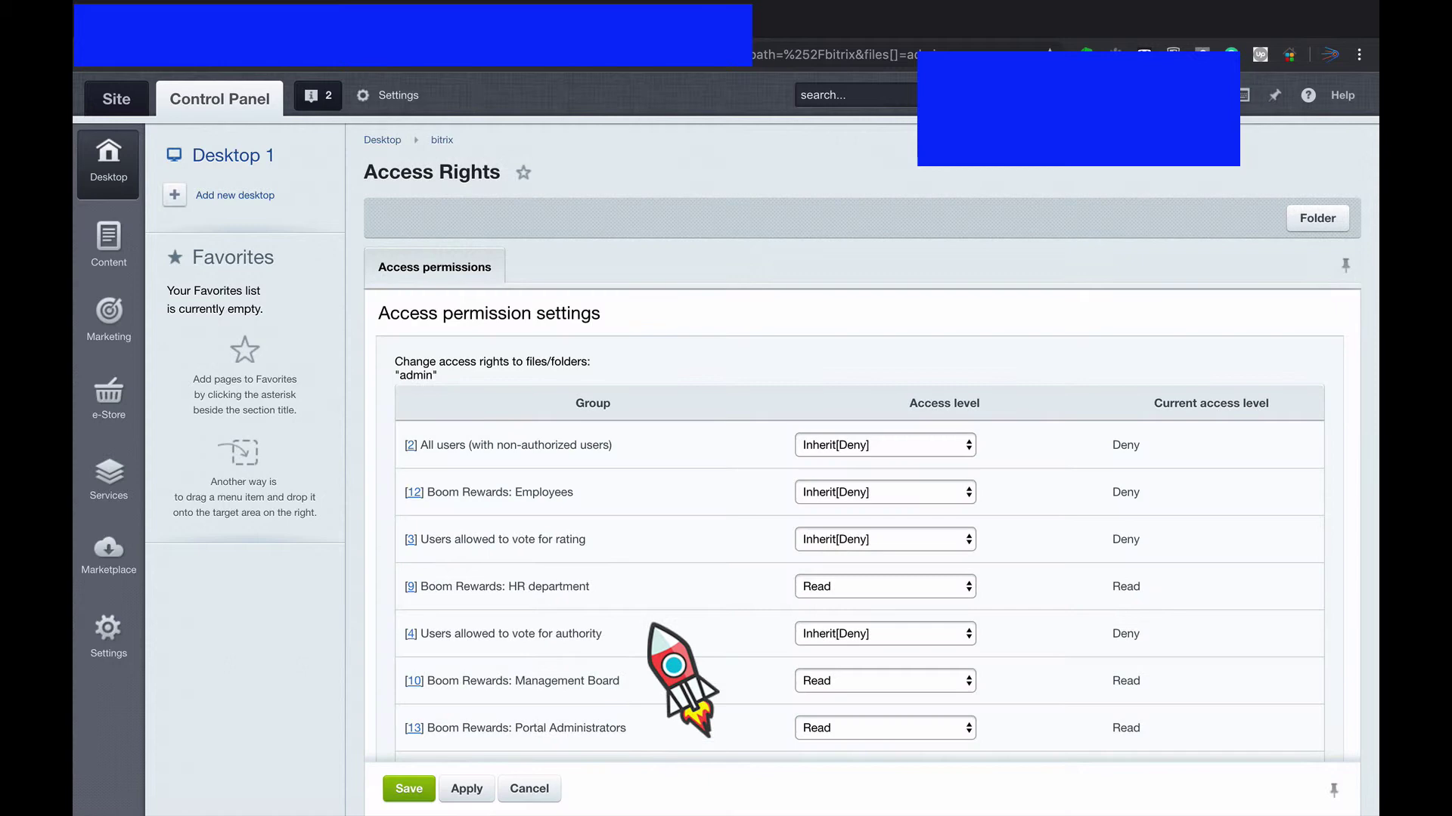
scroll(666, 666, "down", 5)
scroll(652, 626, "down", 2)
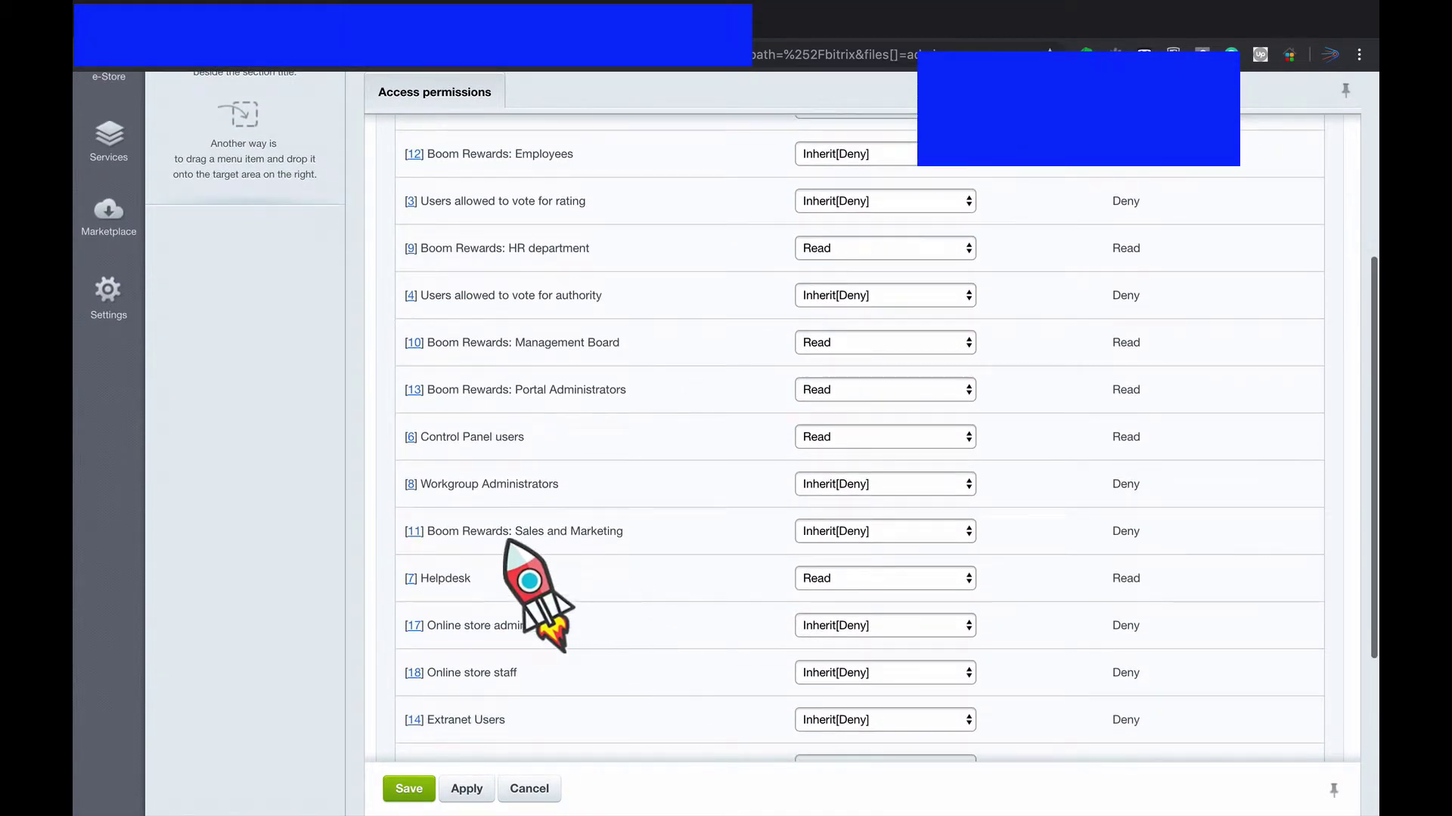
left_click(831, 537)
left_click(853, 518)
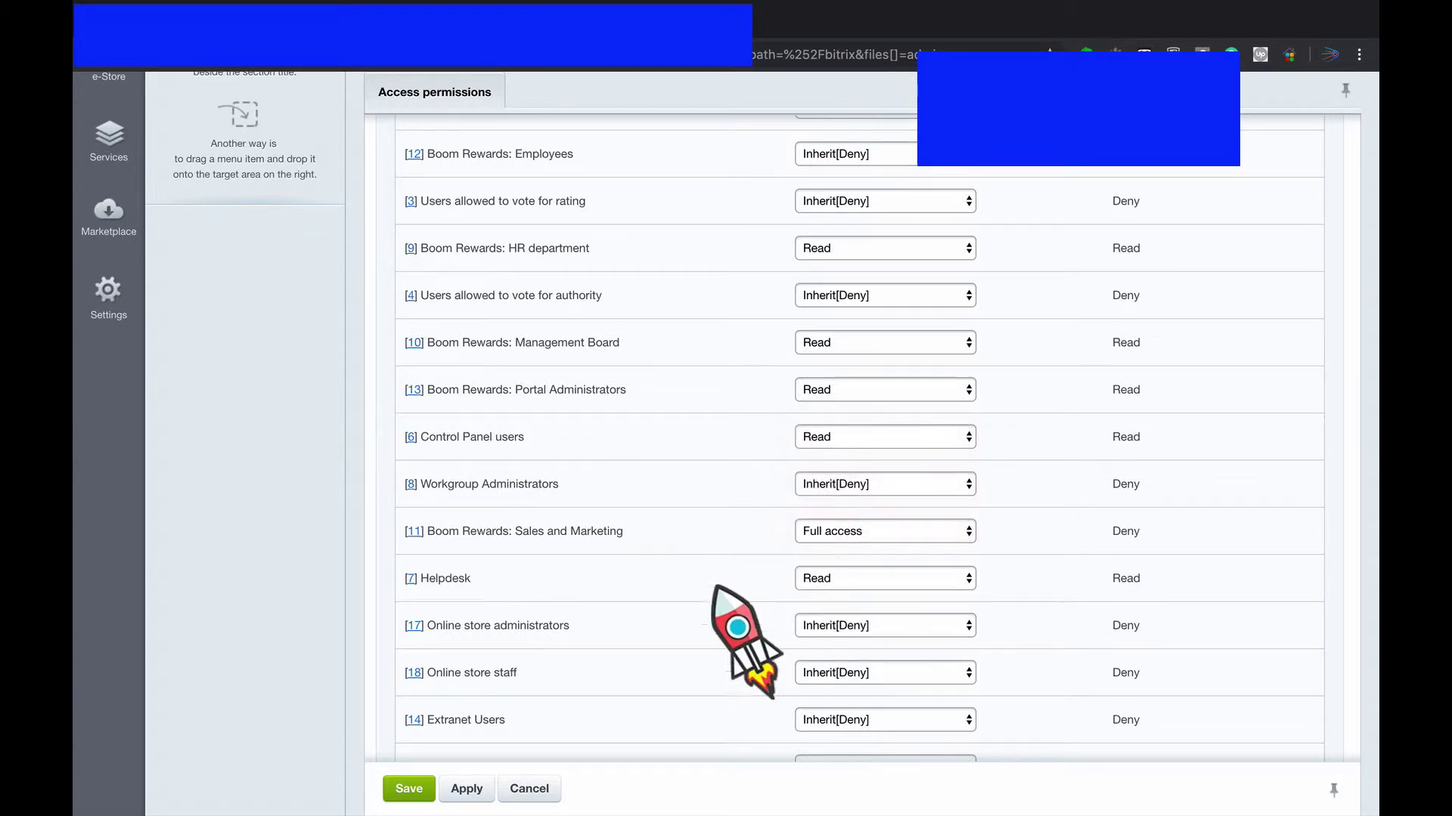
left_click(412, 790)
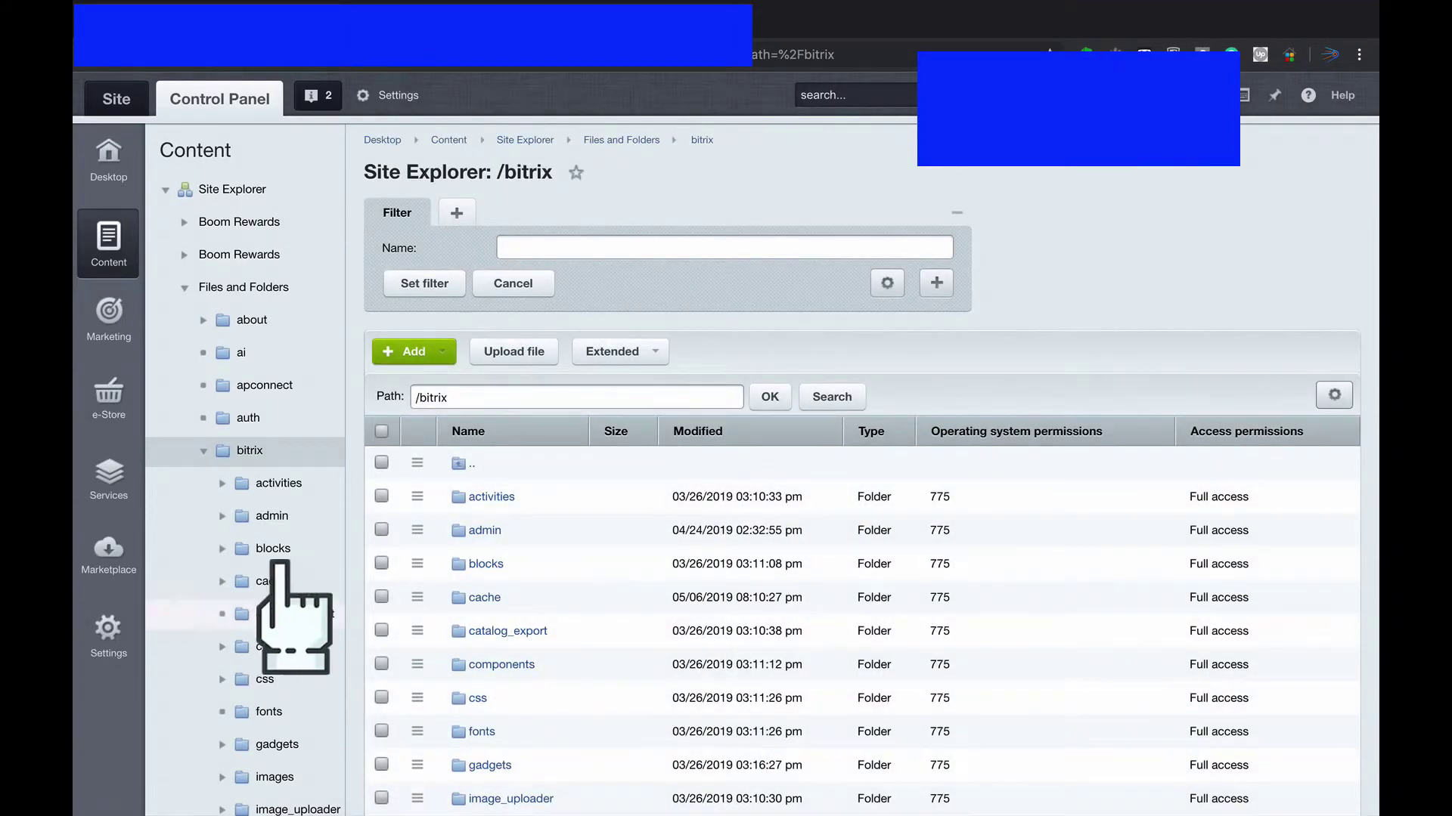
Navigate the site tree to the /bitrix/components folder.
left_click(203, 450)
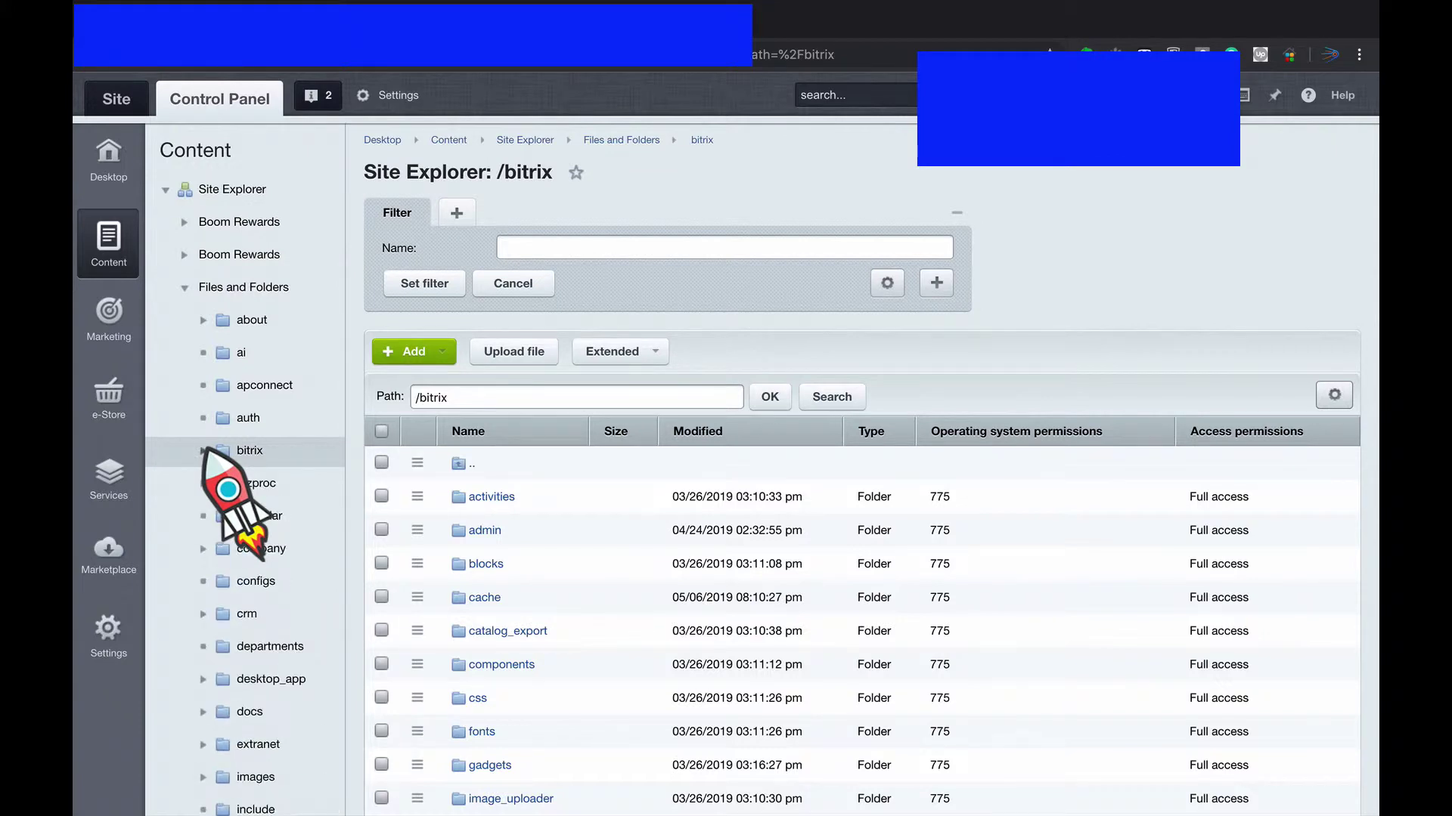
scroll(208, 465, "down", 3)
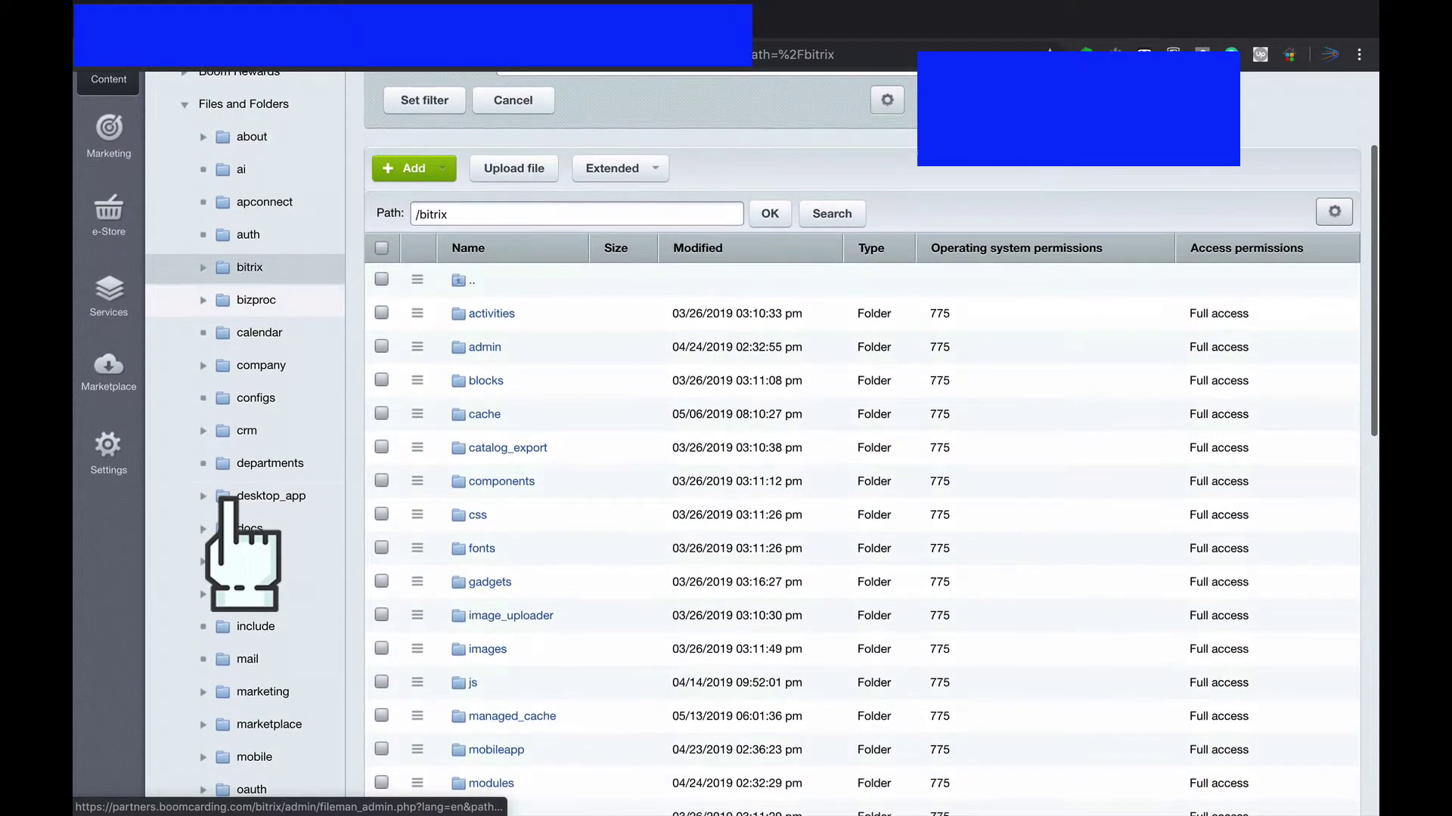
scroll(215, 484, "up", 2)
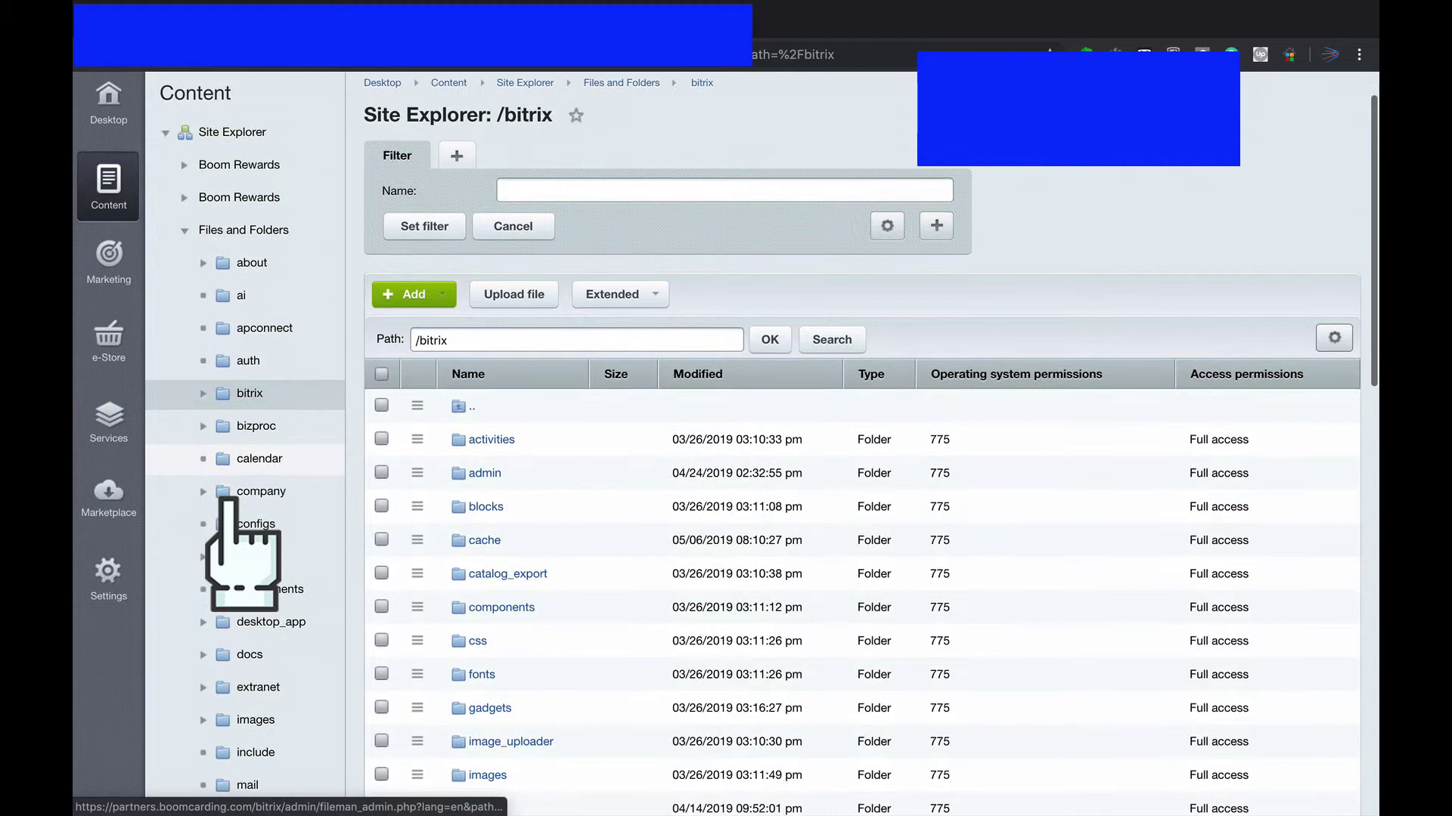
scroll(220, 507, "down", 2)
scroll(219, 508, "down", 3)
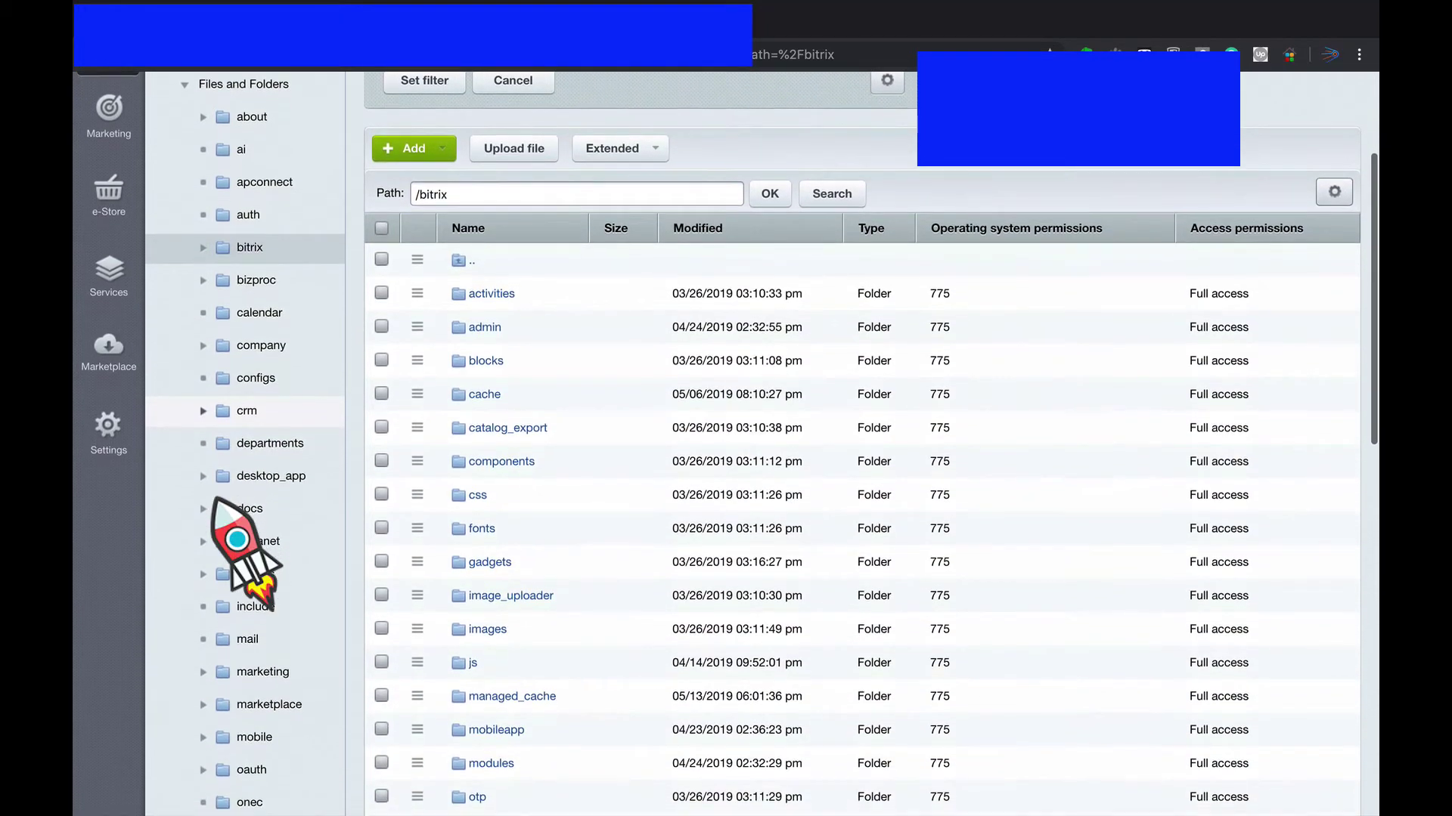
mouse_move(874, 7)
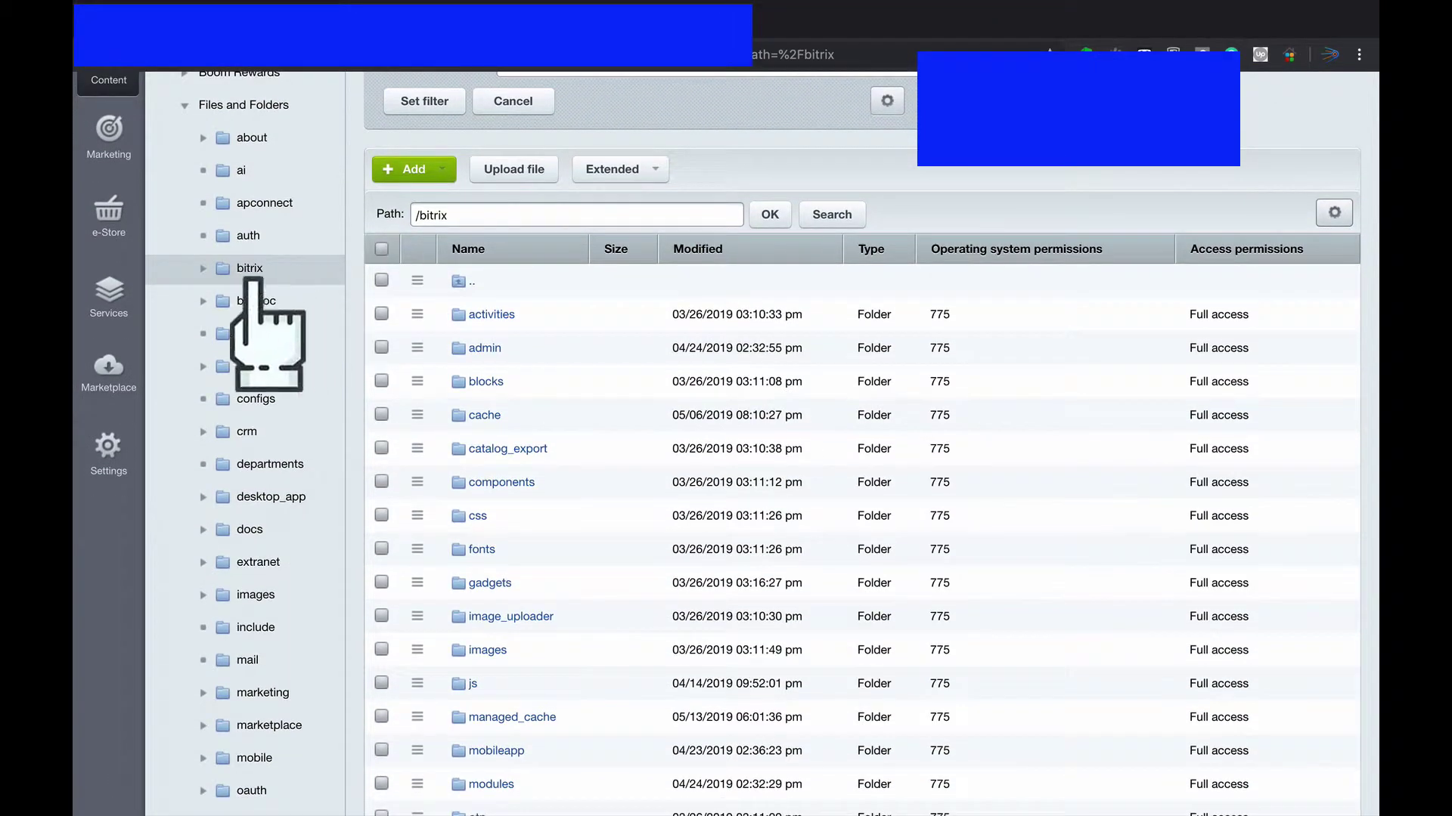
left_click(203, 268)
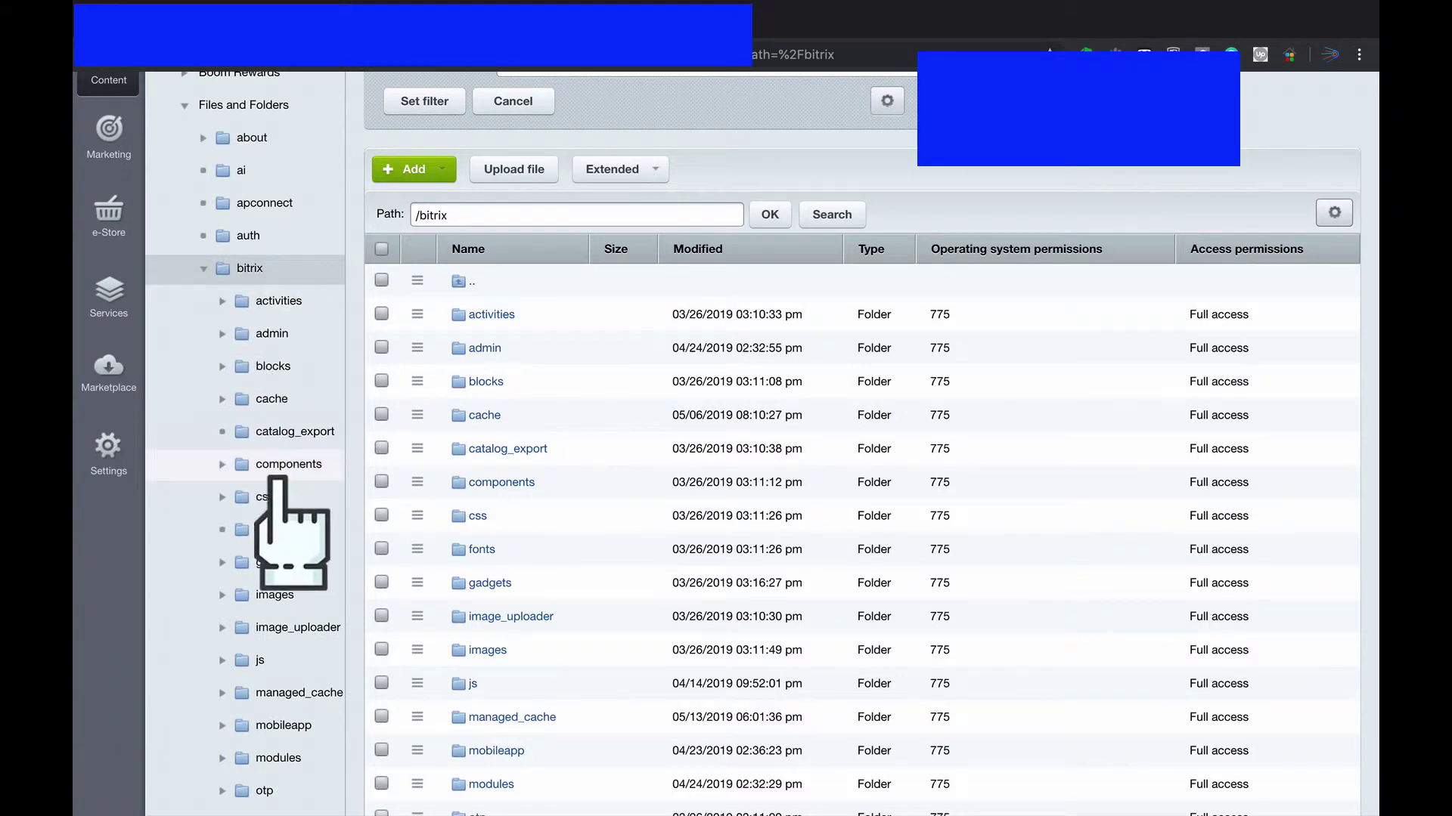
left_click(223, 464)
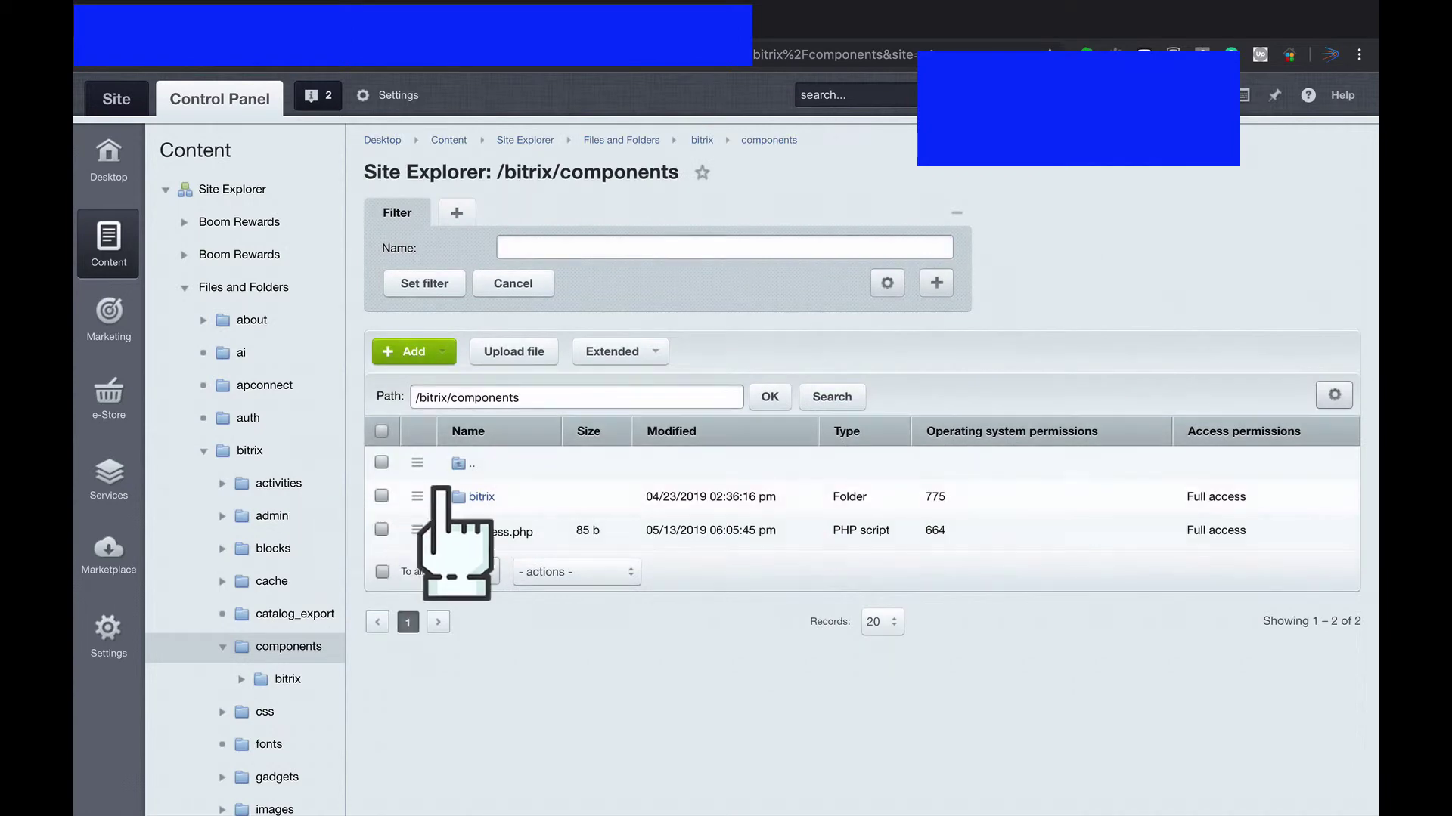
Set Sales and Marketing to Full access in the bitrix subfolder's permissions.
left_click(416, 495)
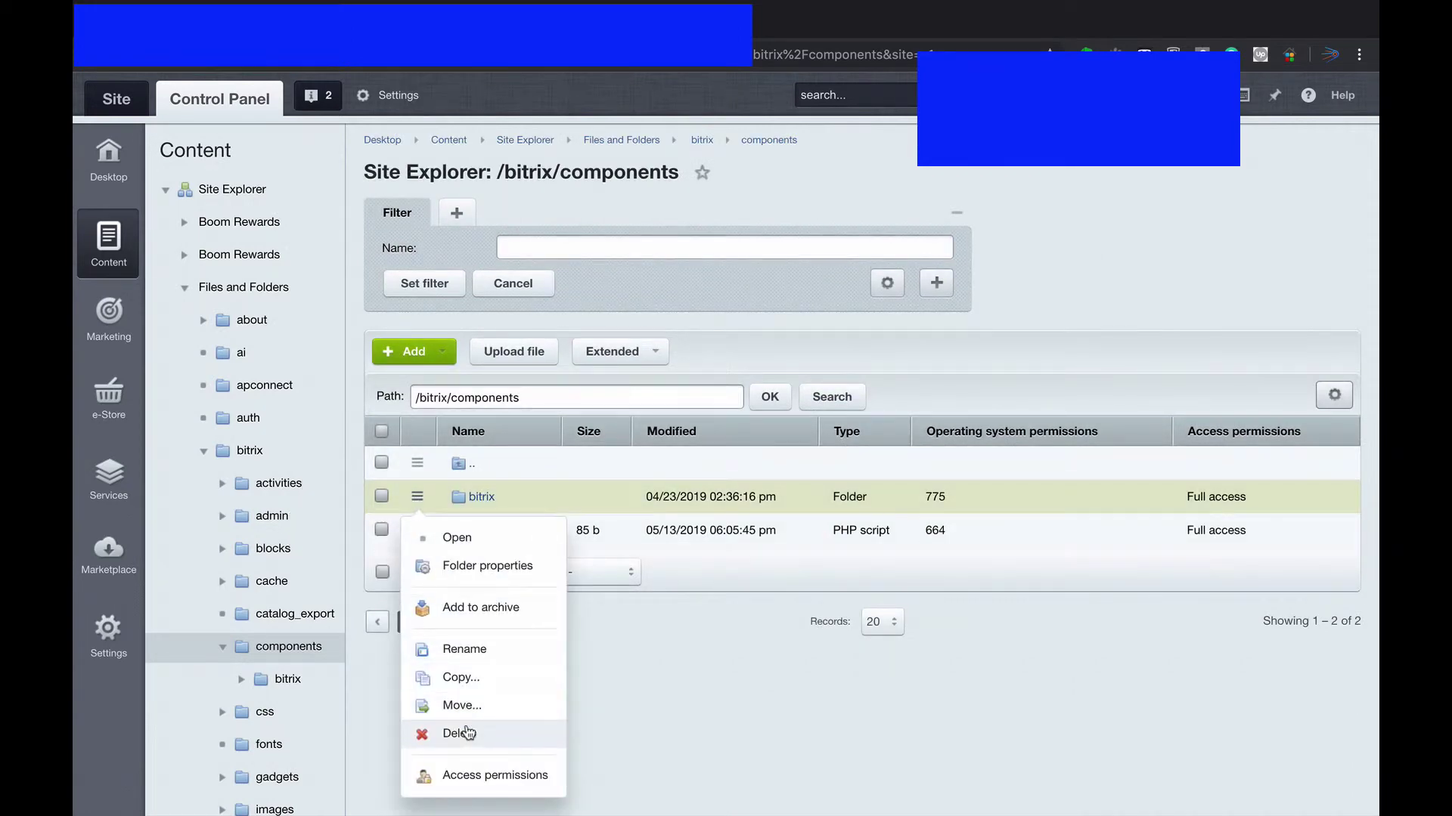
left_click(491, 779)
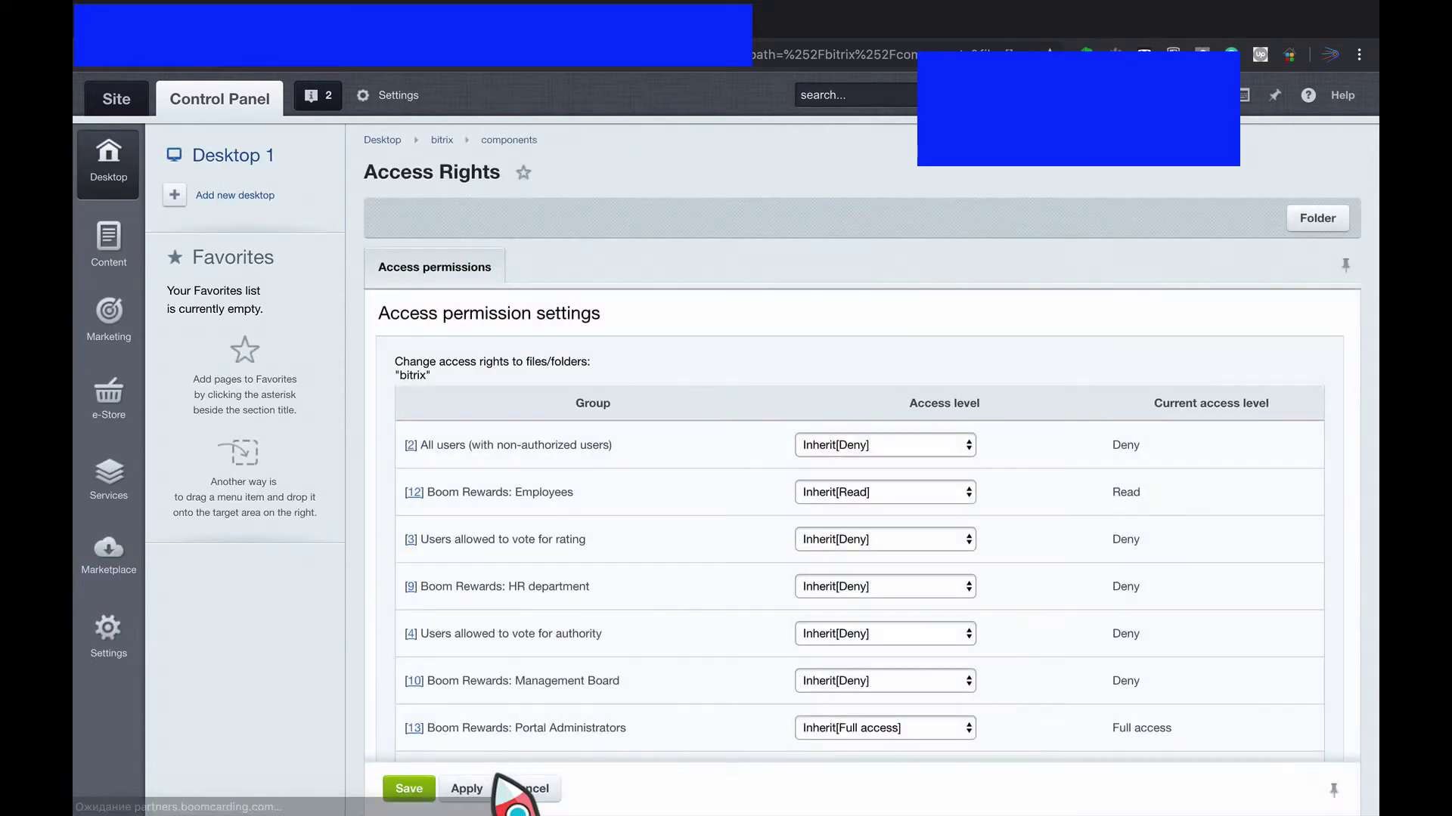
scroll(598, 710, "down", 5)
scroll(583, 673, "down", 1)
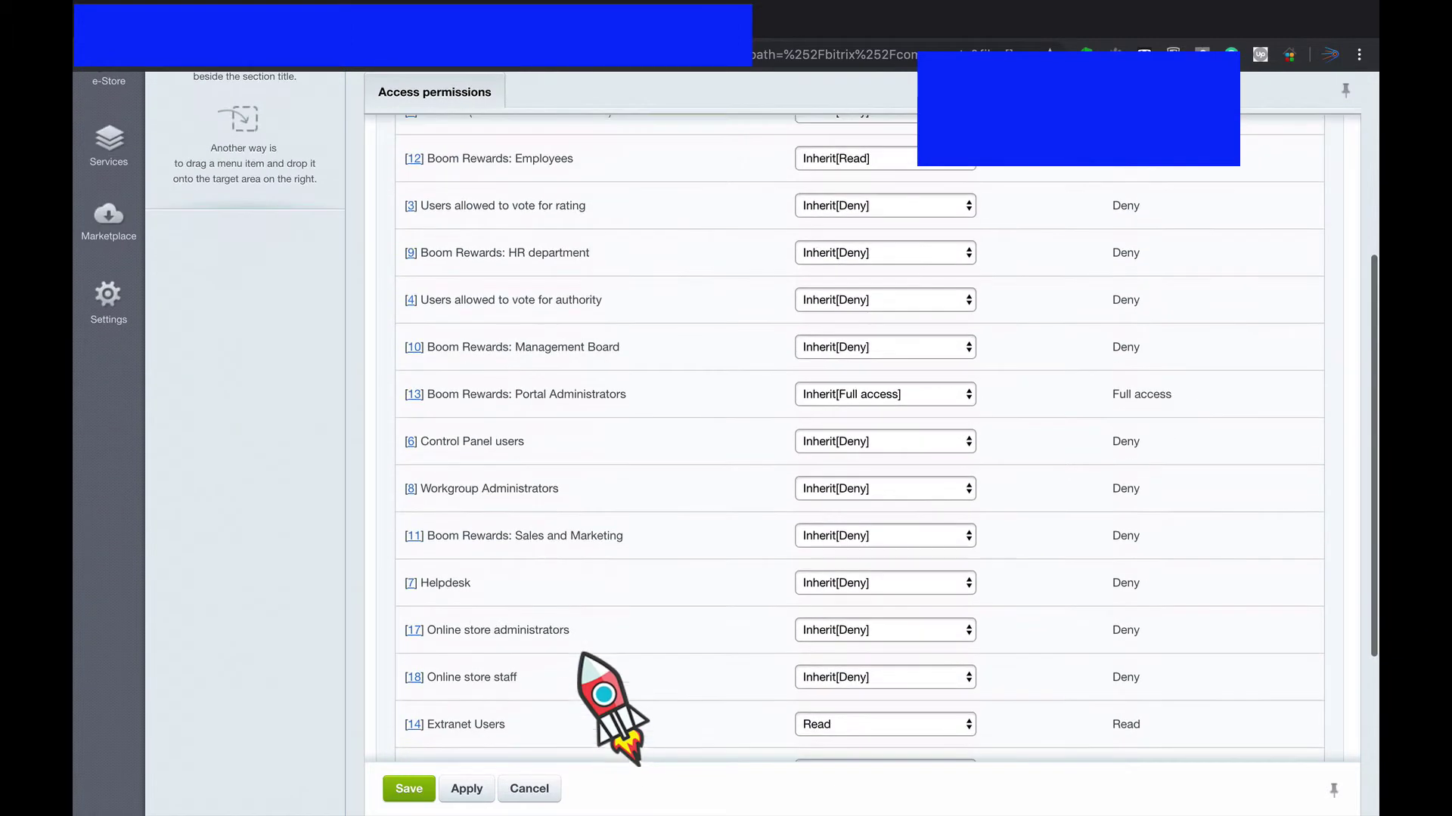
left_click(852, 534)
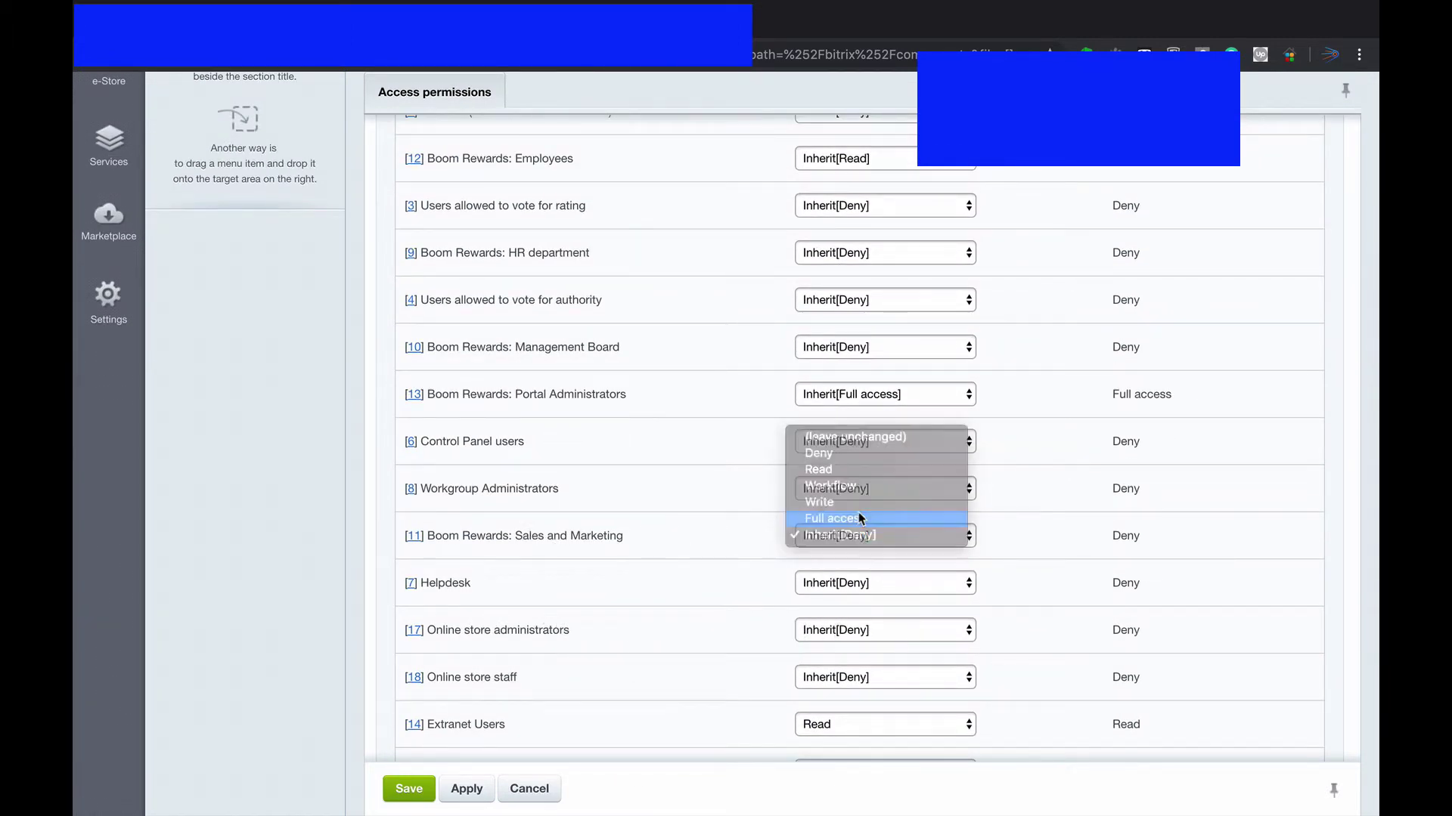
left_click(860, 518)
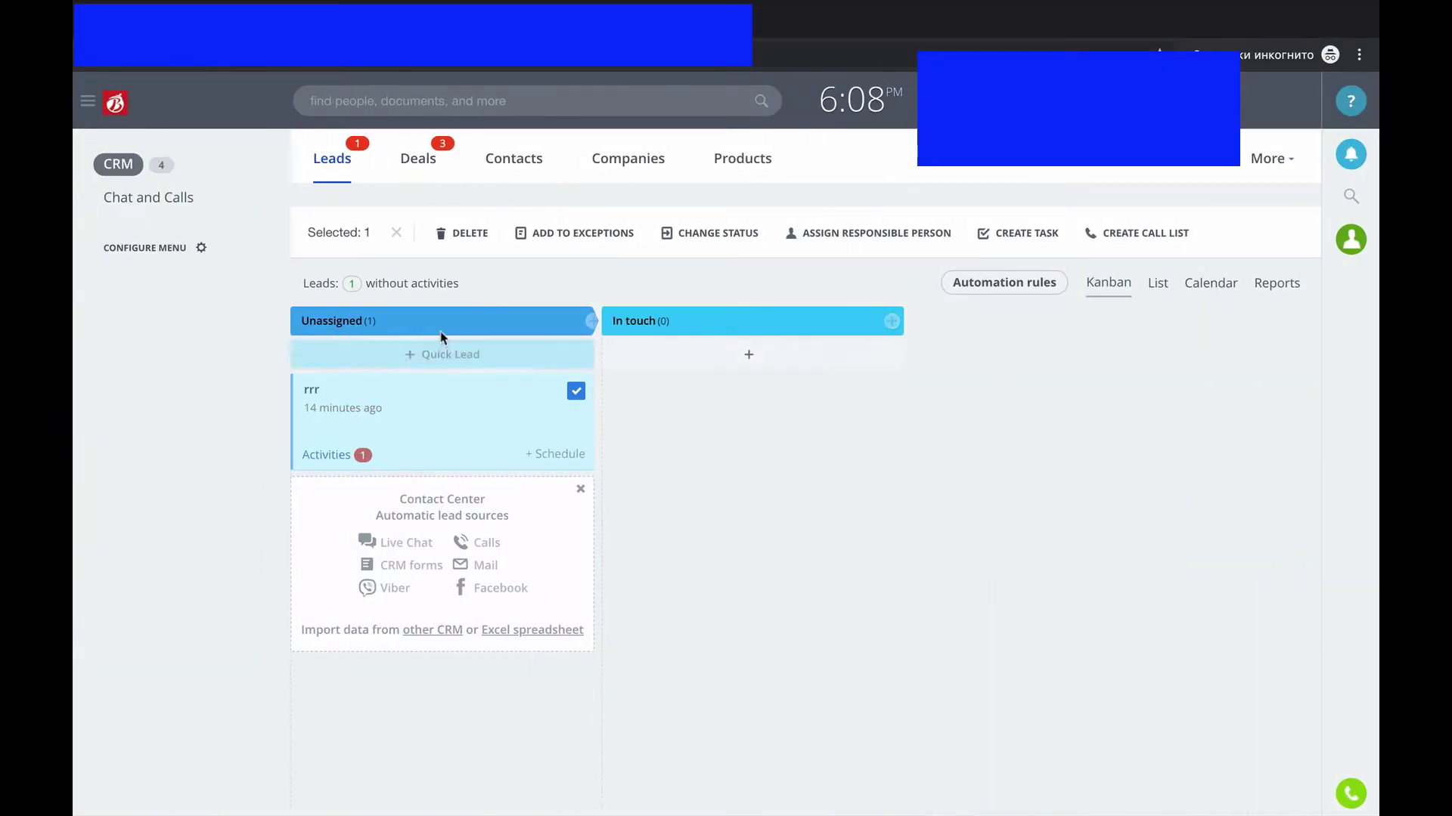
Delete lead rrr, add lead rrrrr (company rrrrr, website rrrr), and open its card.
left_click(453, 237)
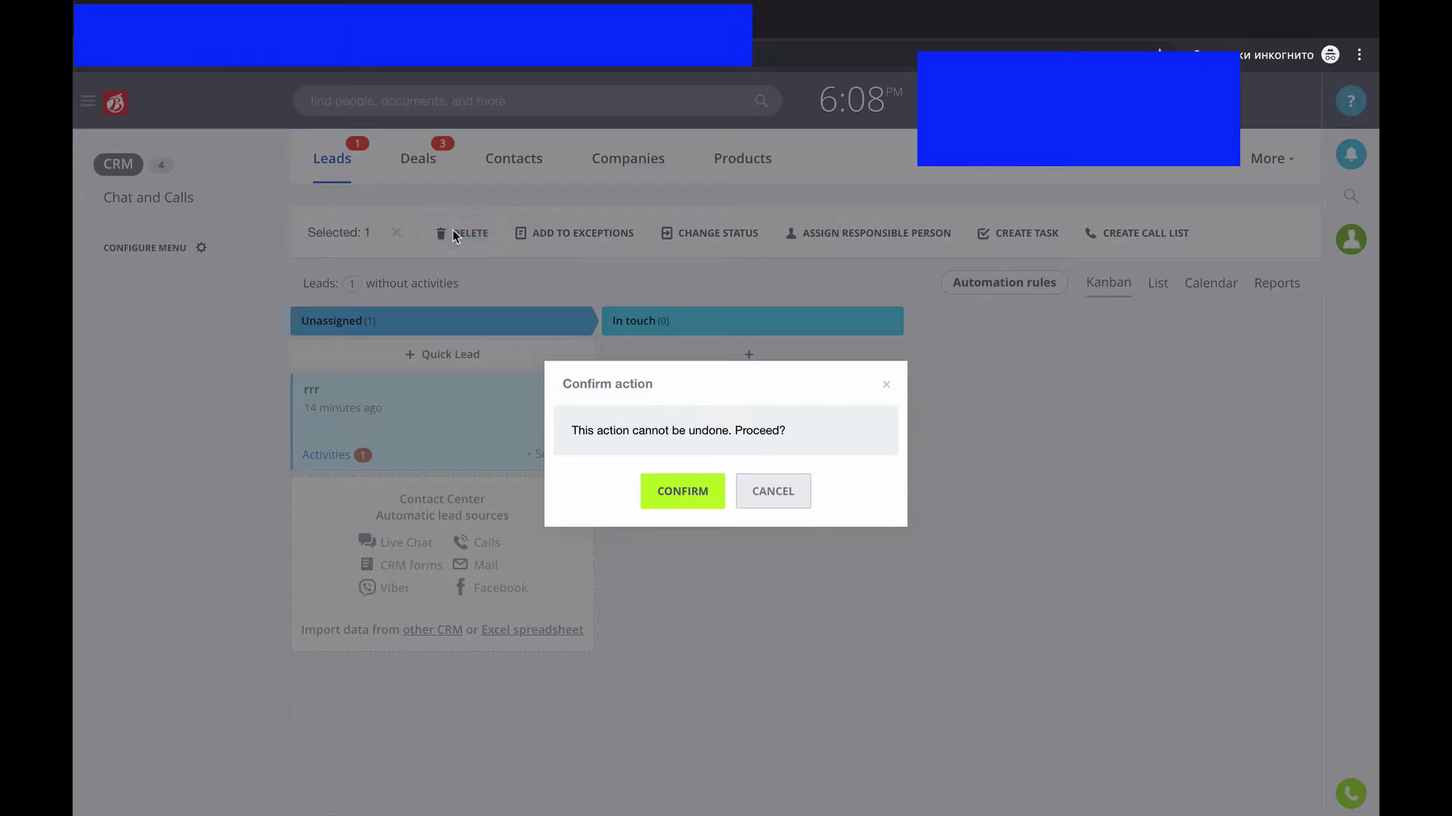
left_click(665, 494)
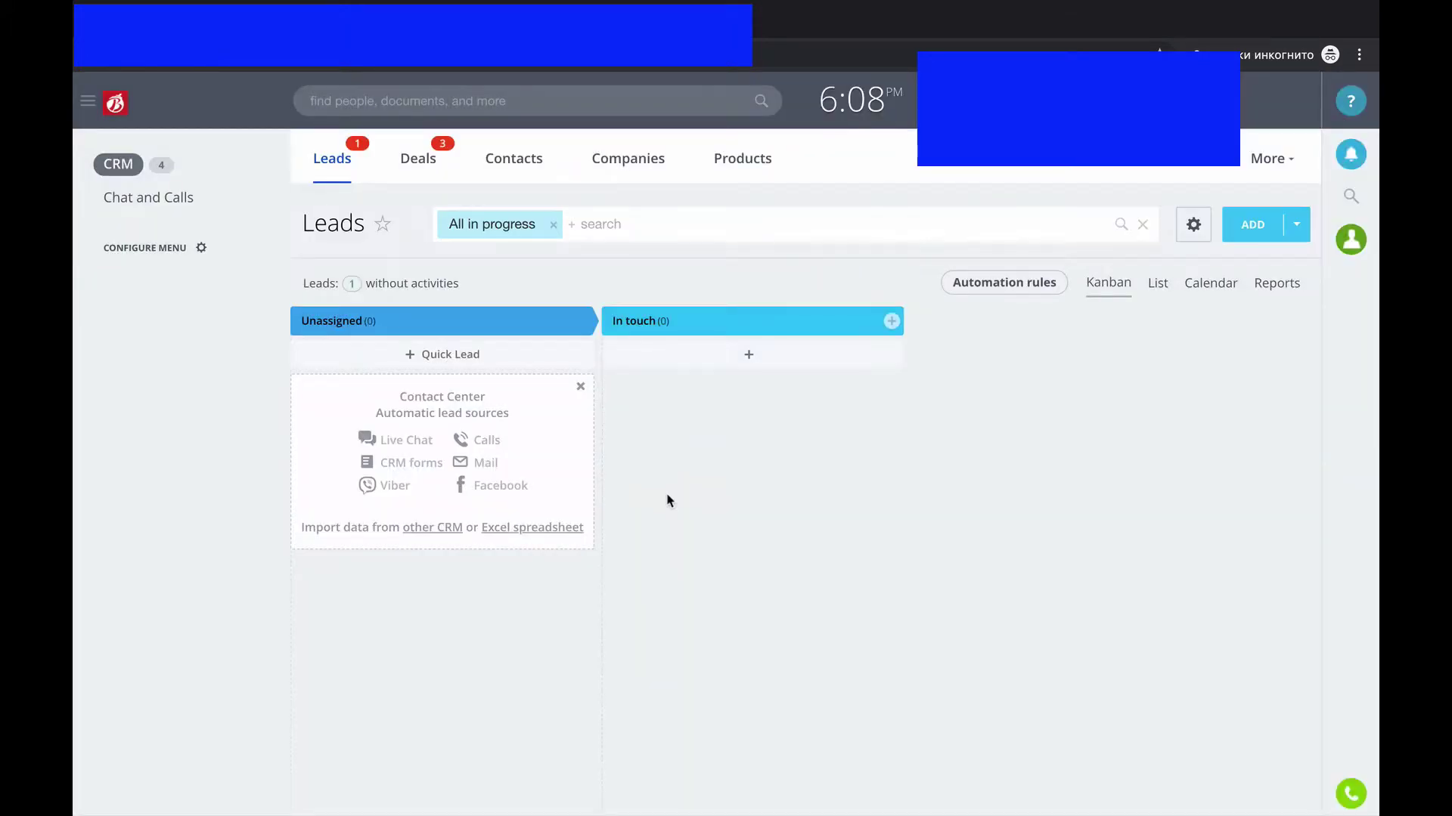
left_click(1256, 227)
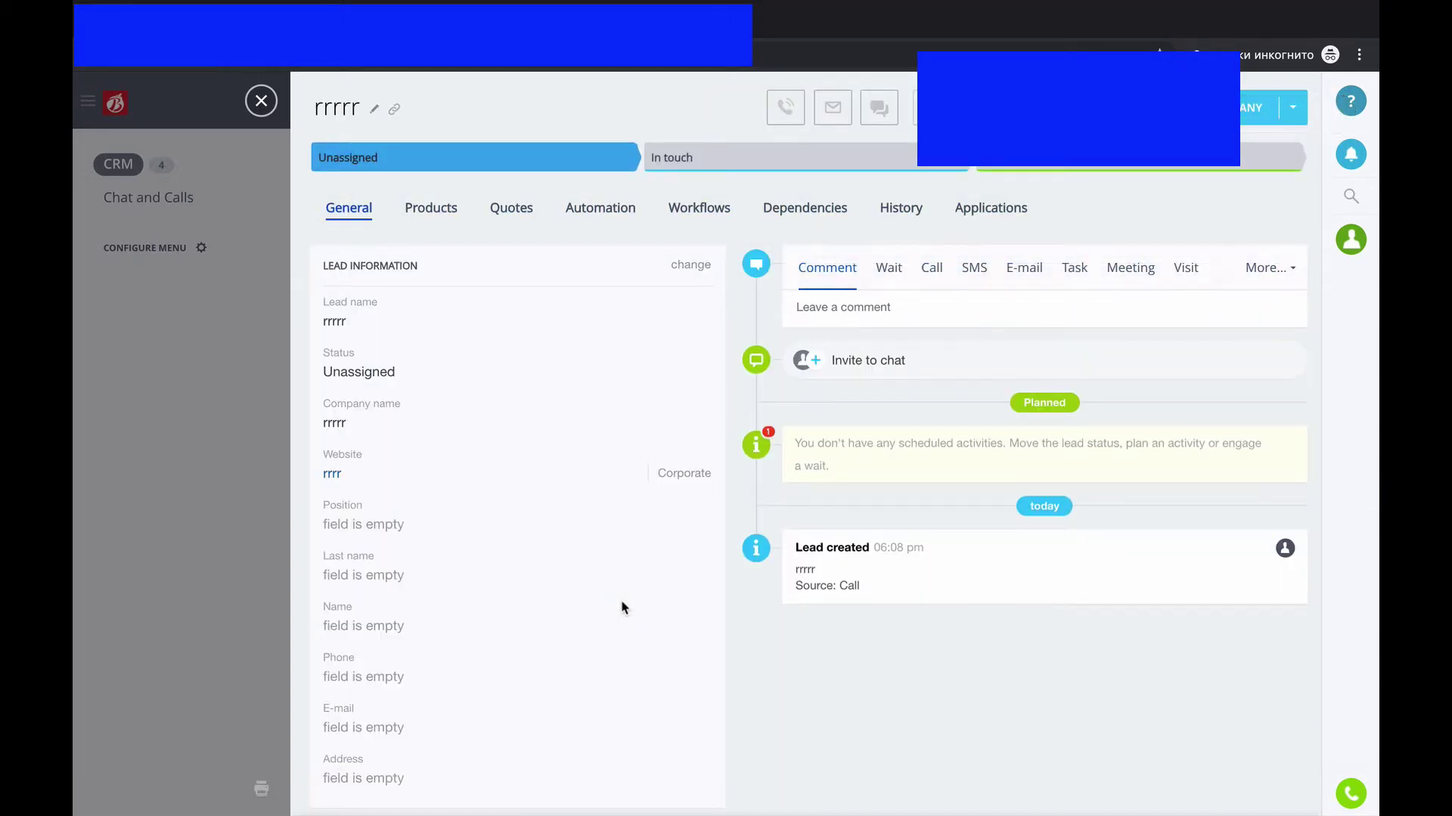
left_click(259, 102)
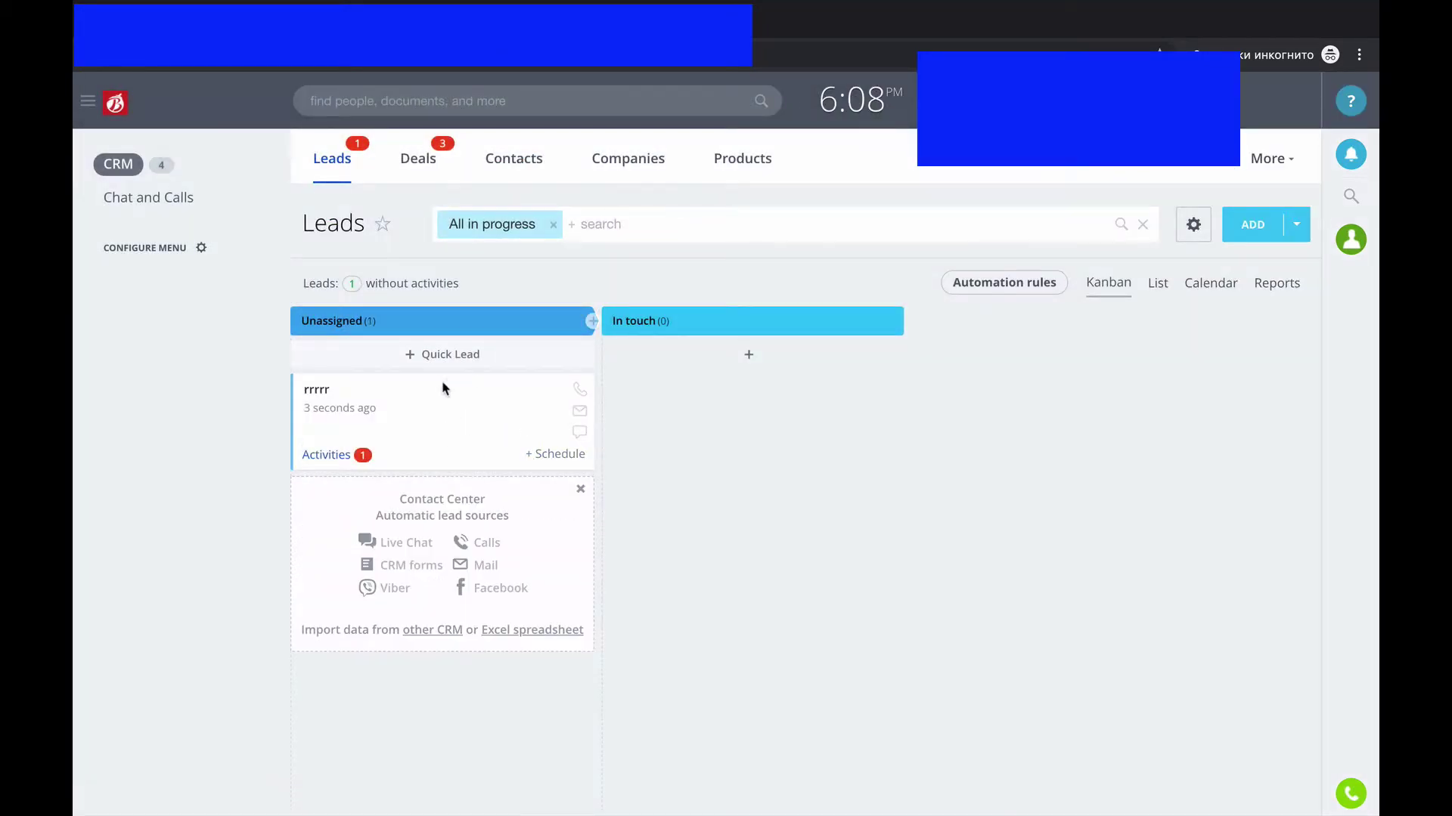
left_click(431, 399)
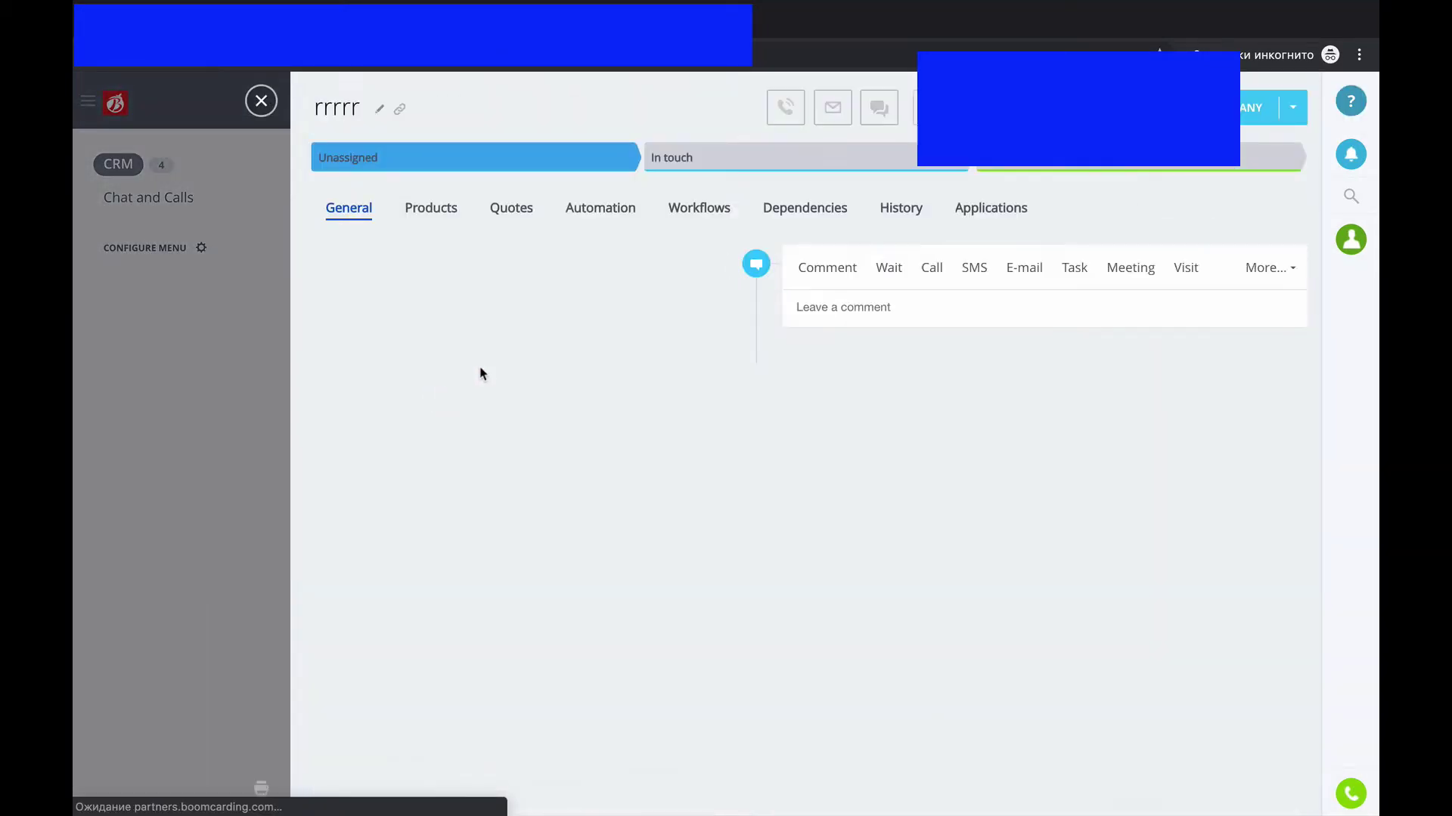
Move the rrrrr lead to its final stage and generate Deal + Contact + Company in the Partners pipeline, saving the contact.
left_click(1104, 167)
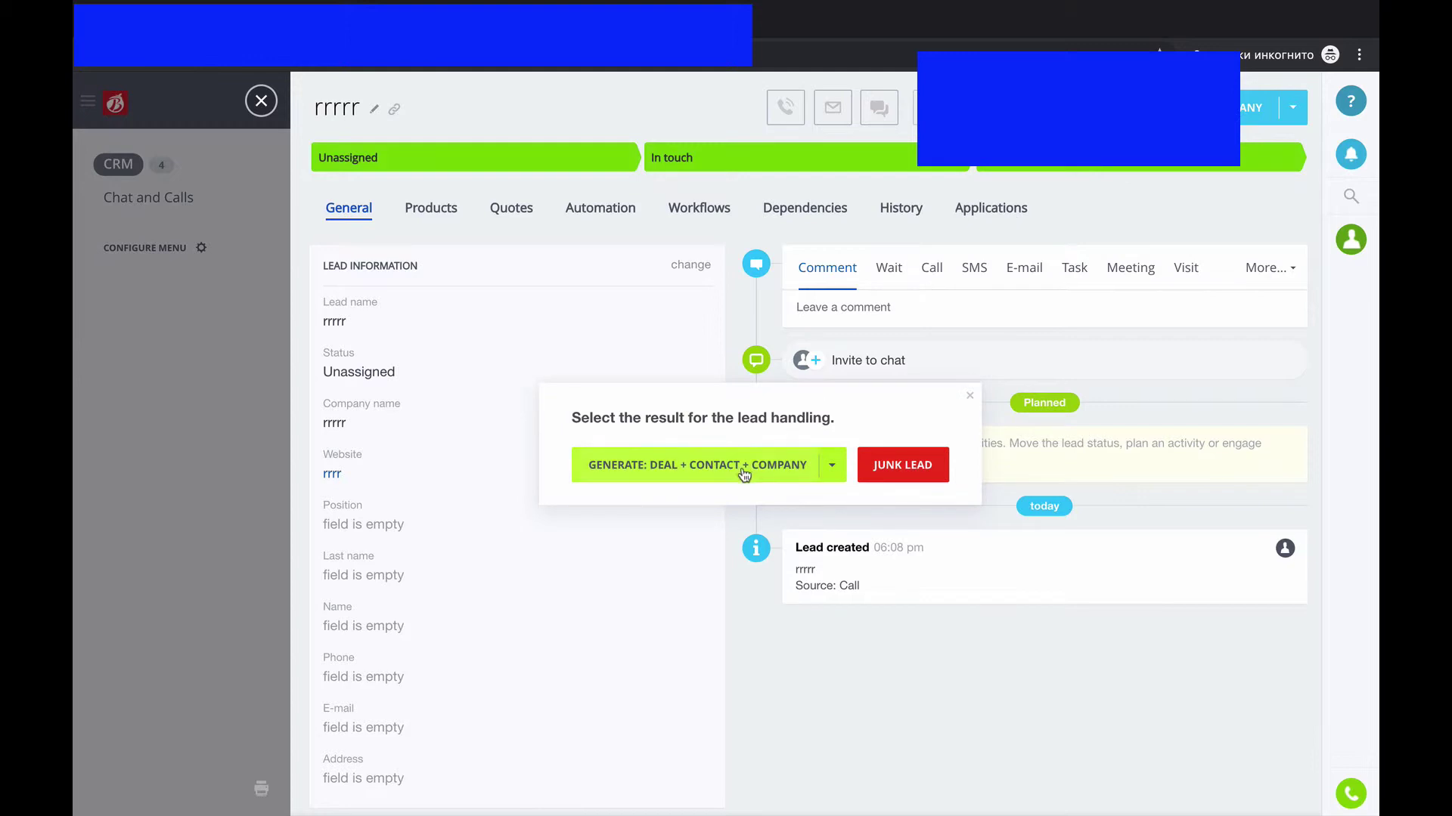
left_click(743, 475)
left_click(781, 432)
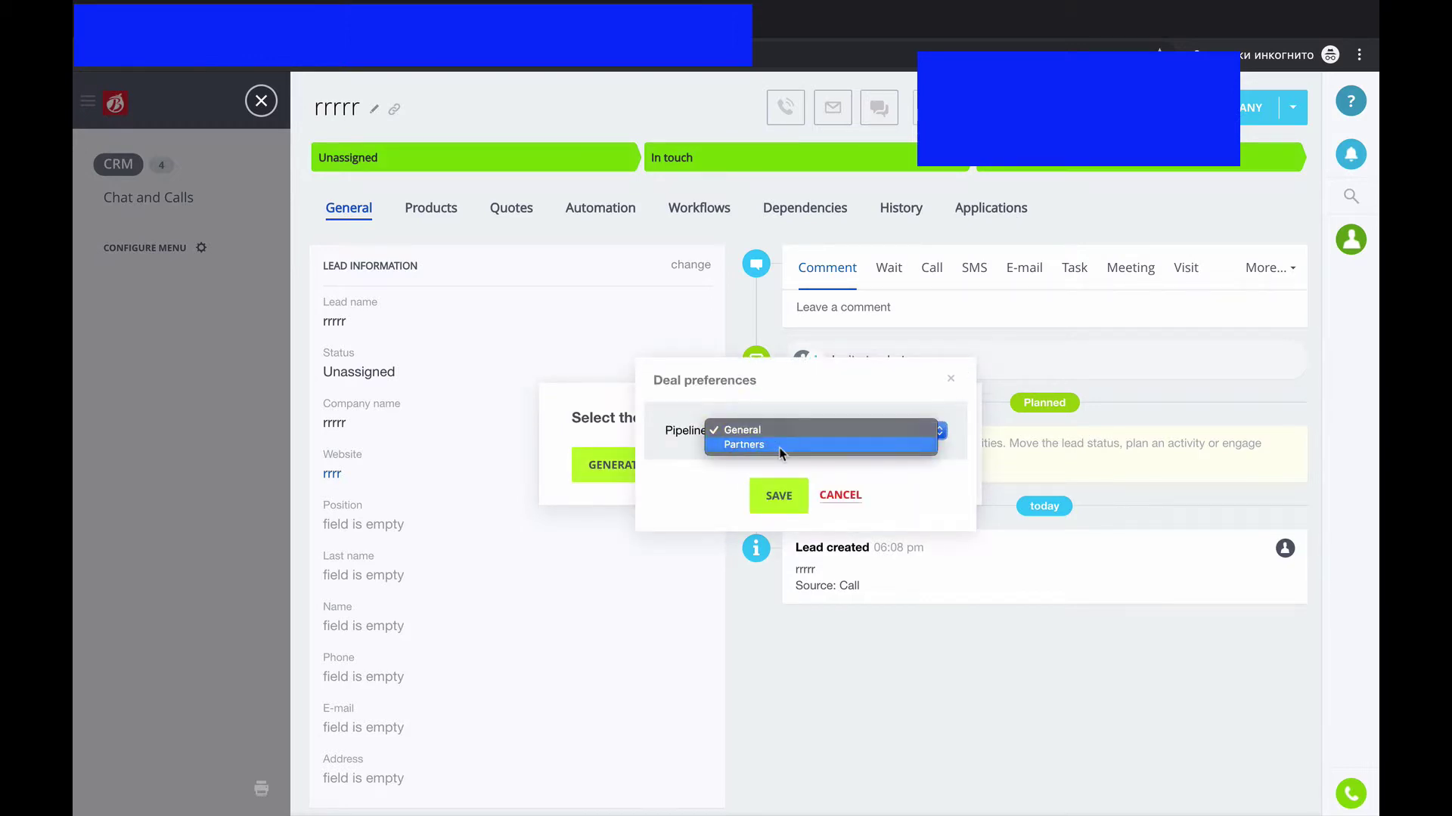
left_click(781, 445)
left_click(777, 499)
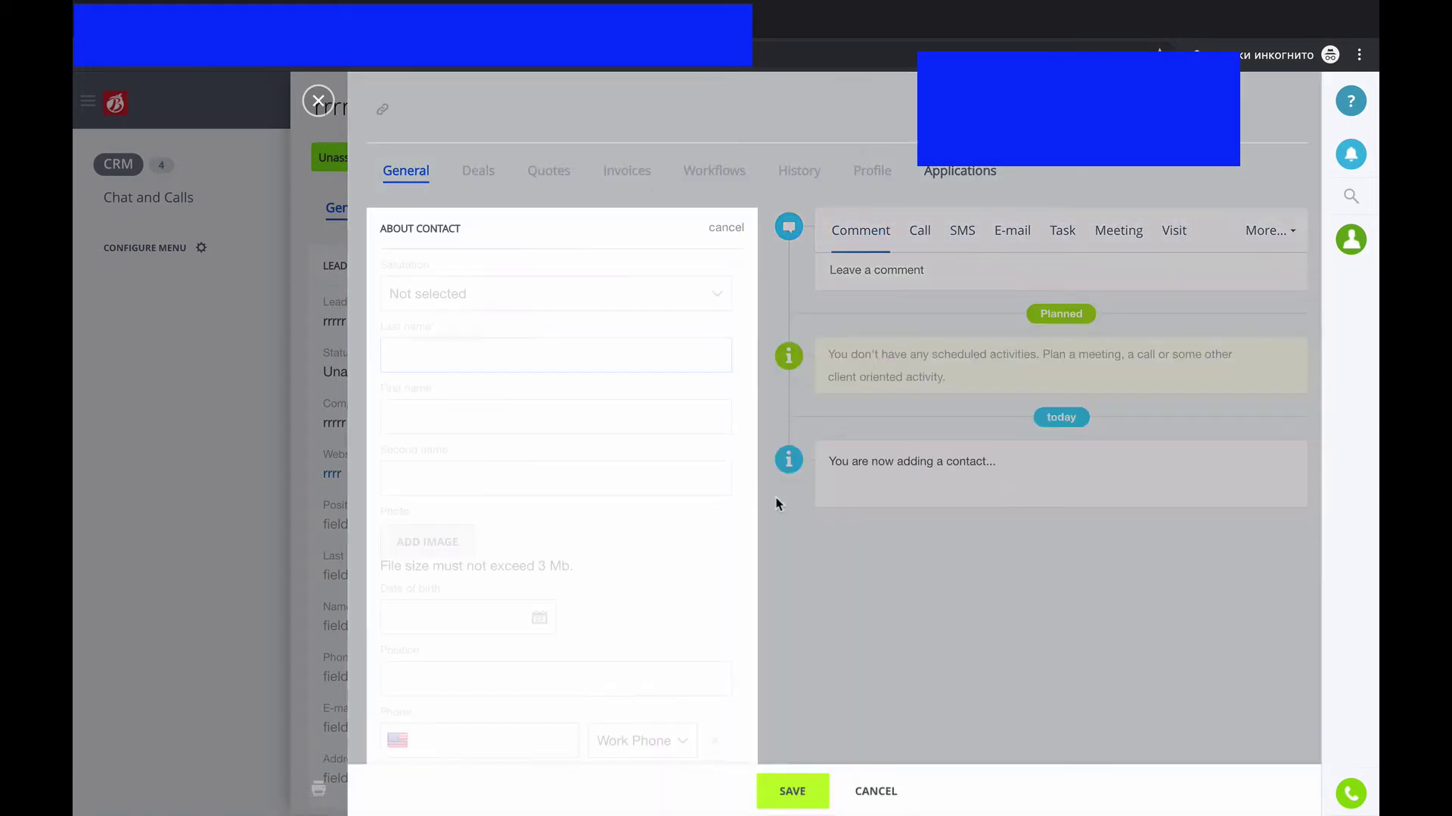
left_click(795, 789)
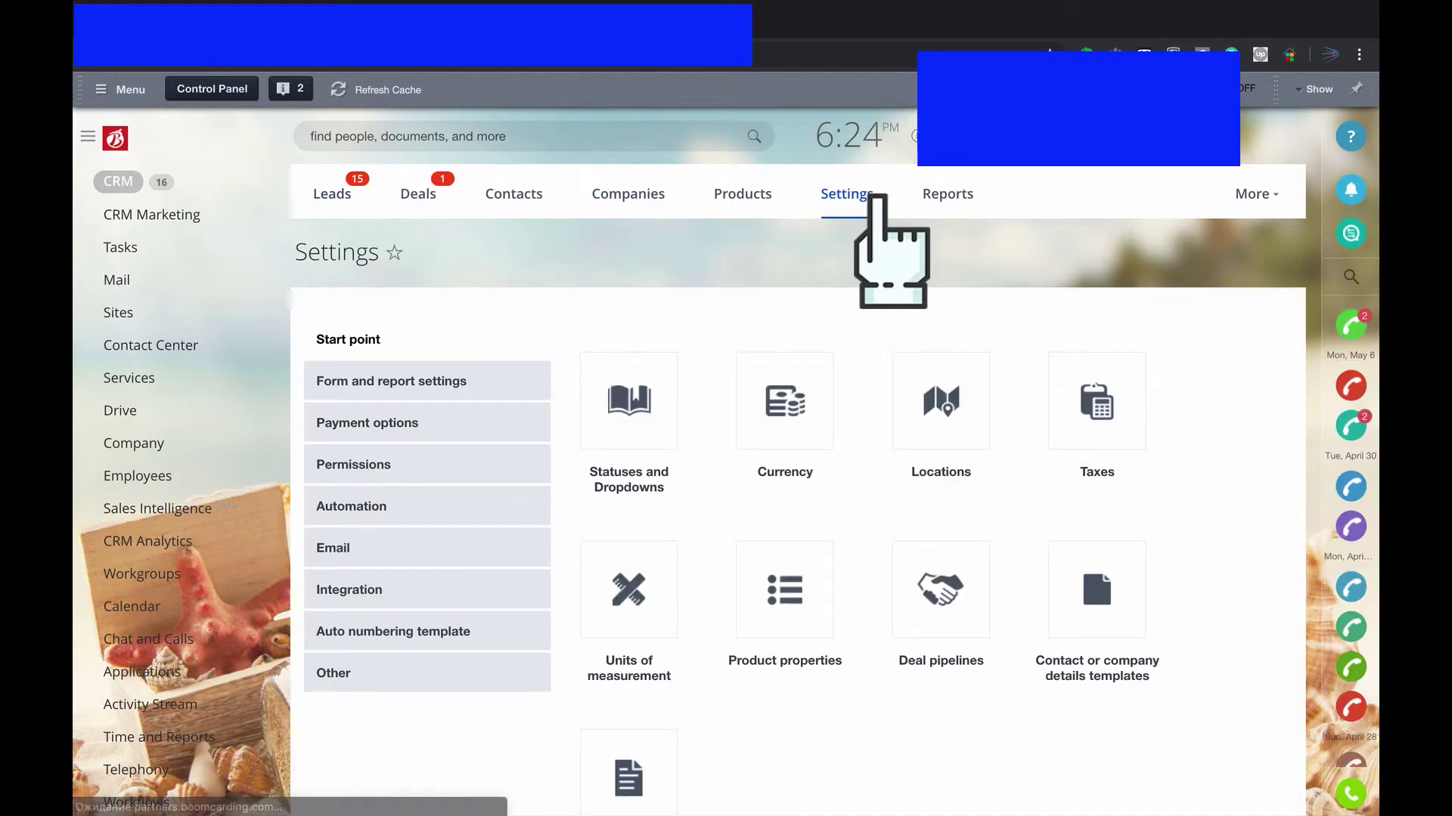
Go through CRM Settings to Permissions > Access permissions and edit the Partner no access to Deal role.
left_click(427, 425)
left_click(446, 383)
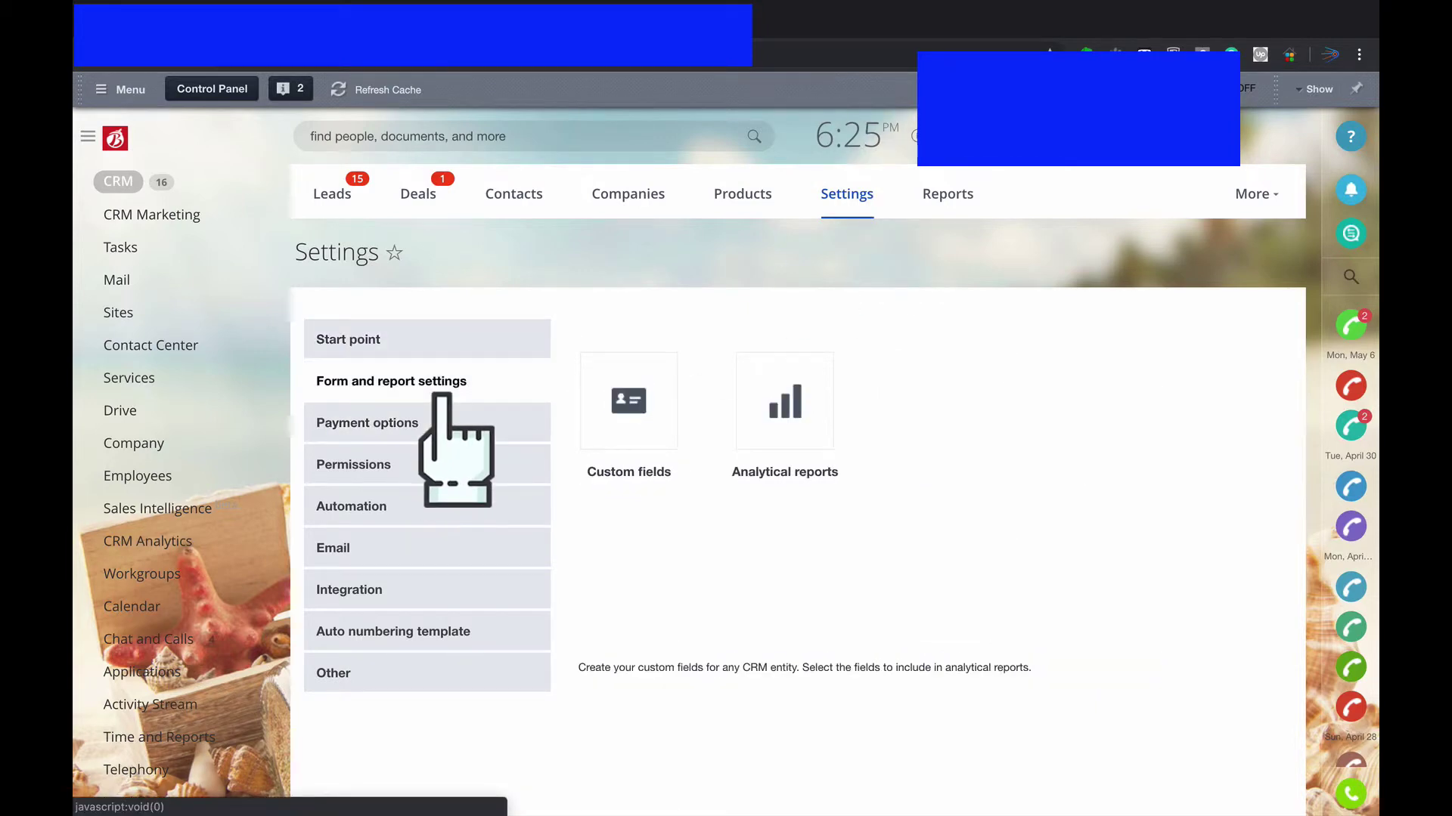
left_click(437, 462)
left_click(633, 414)
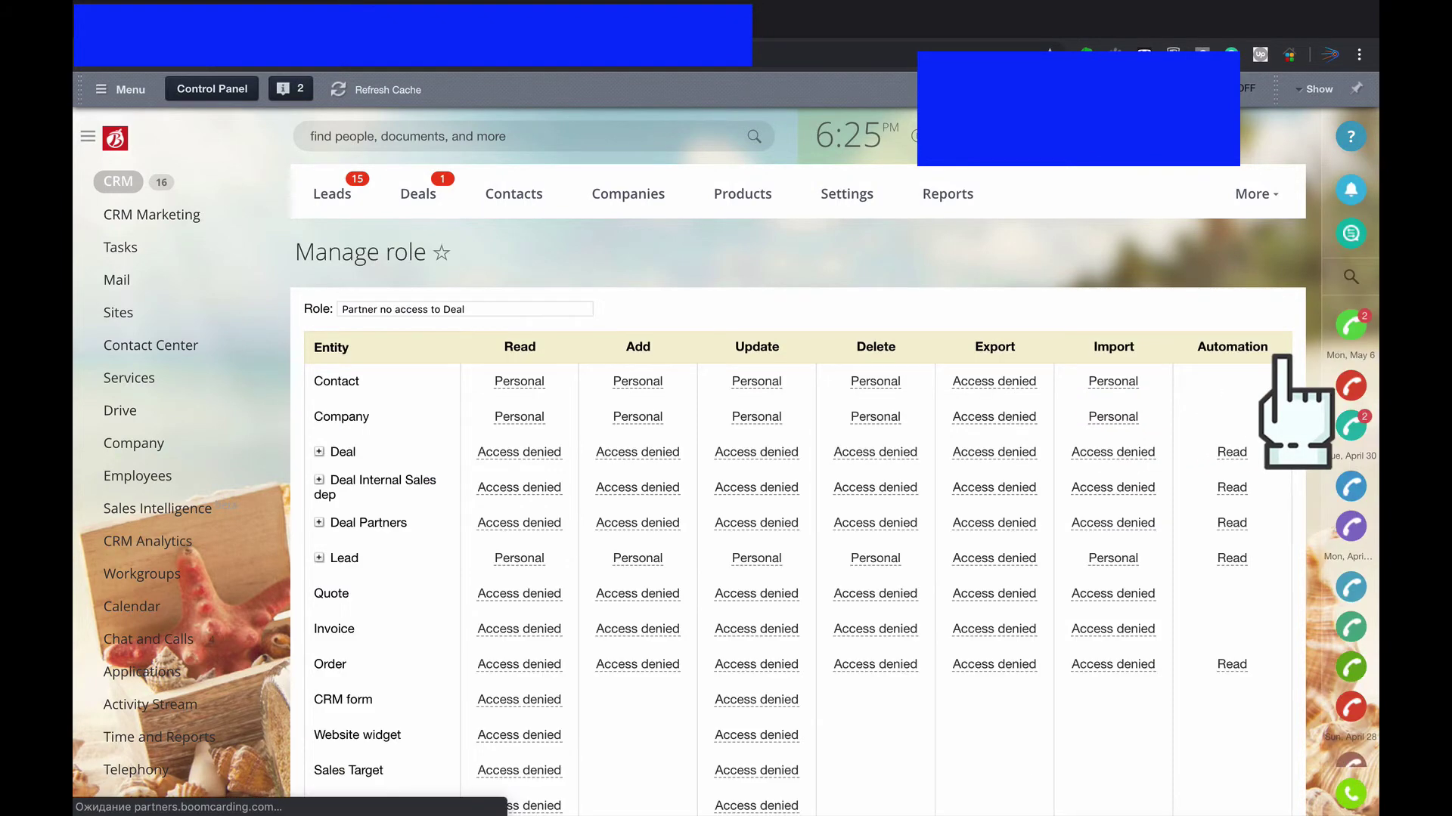
Give Contact, Company and Lead Personal read access in the Partner no access to Deal role and save.
scroll(1280, 356, "down", 3)
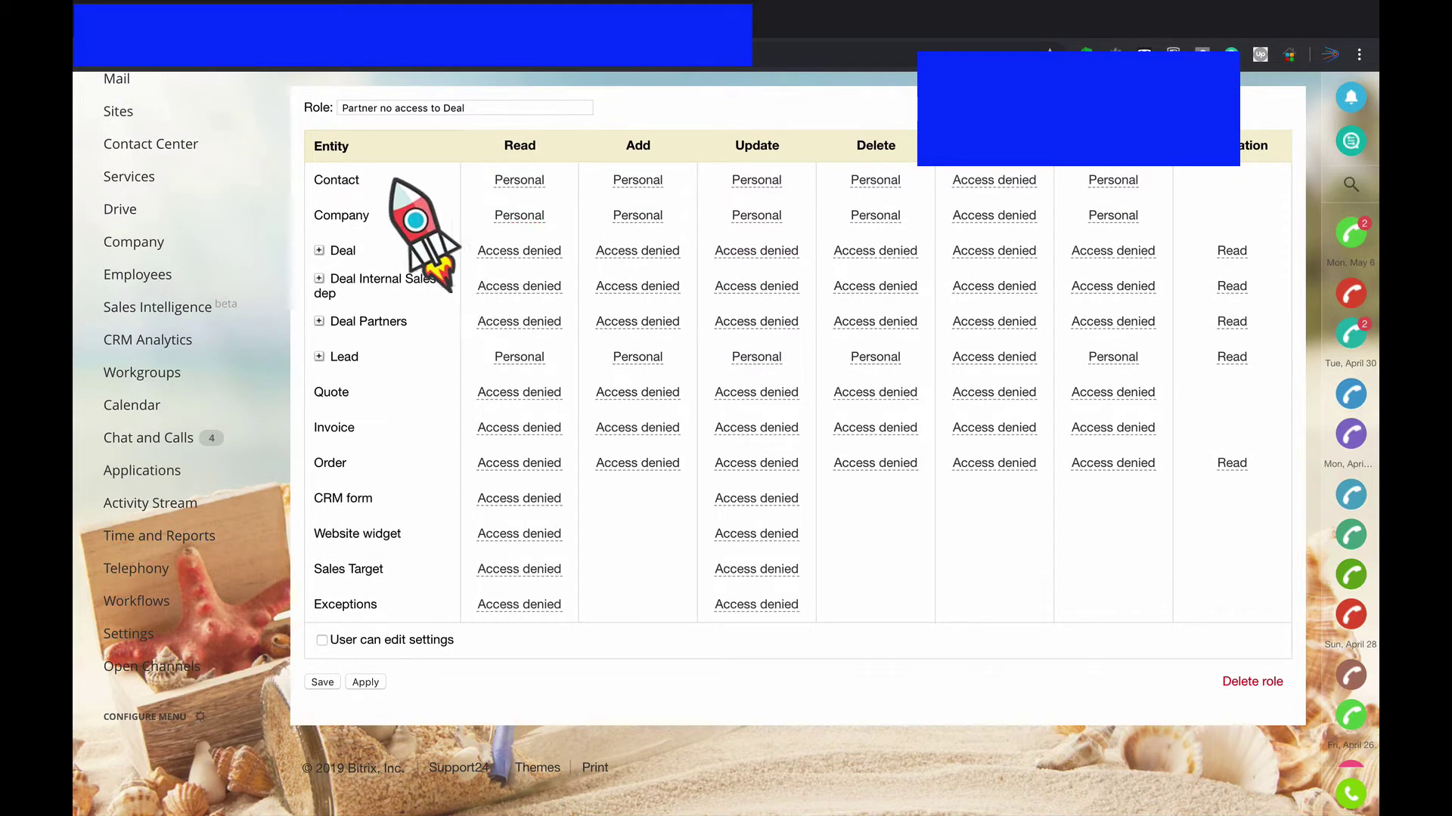
left_click(519, 180)
left_click(520, 182)
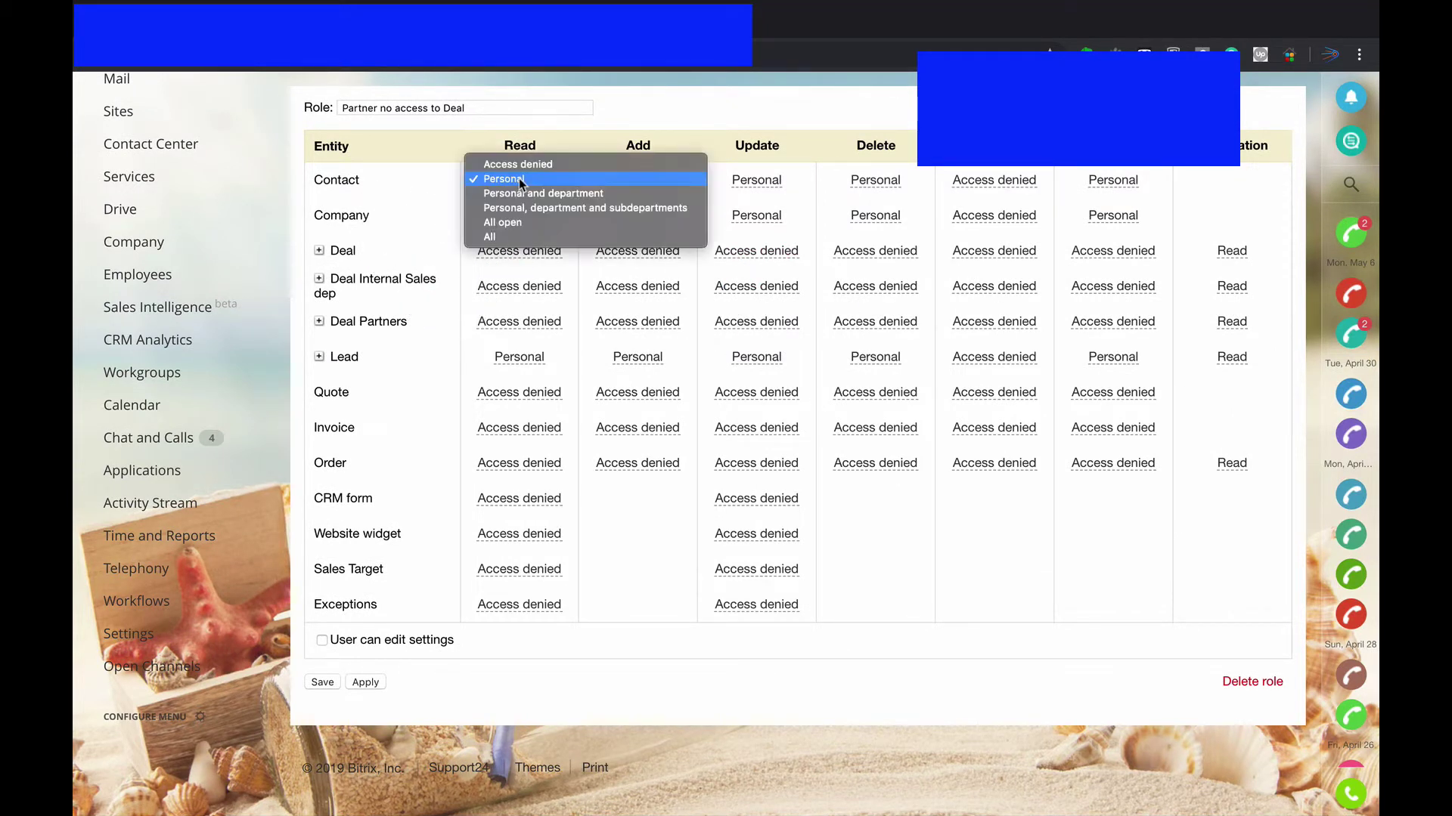
left_click(511, 180)
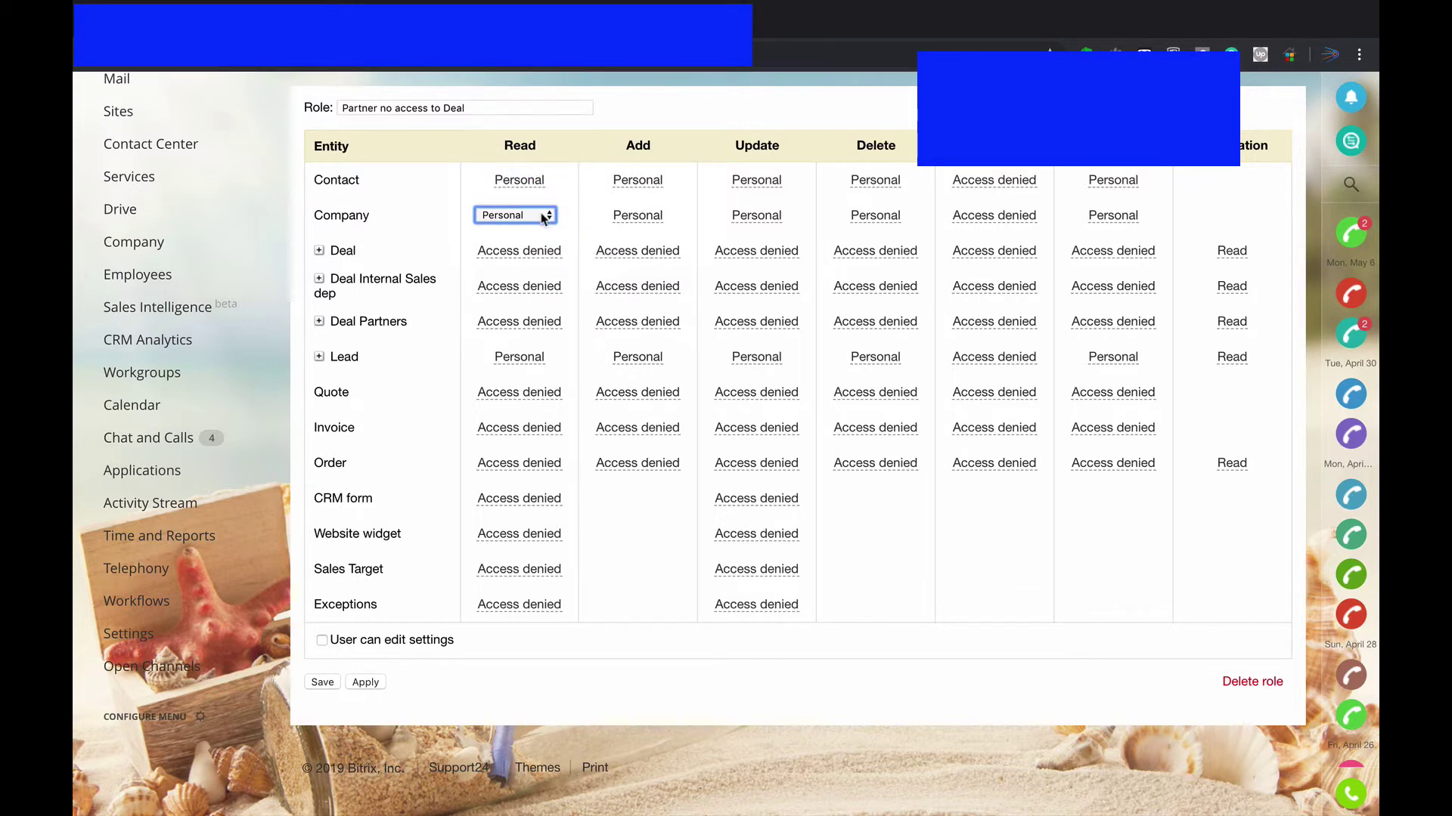
left_click(542, 217)
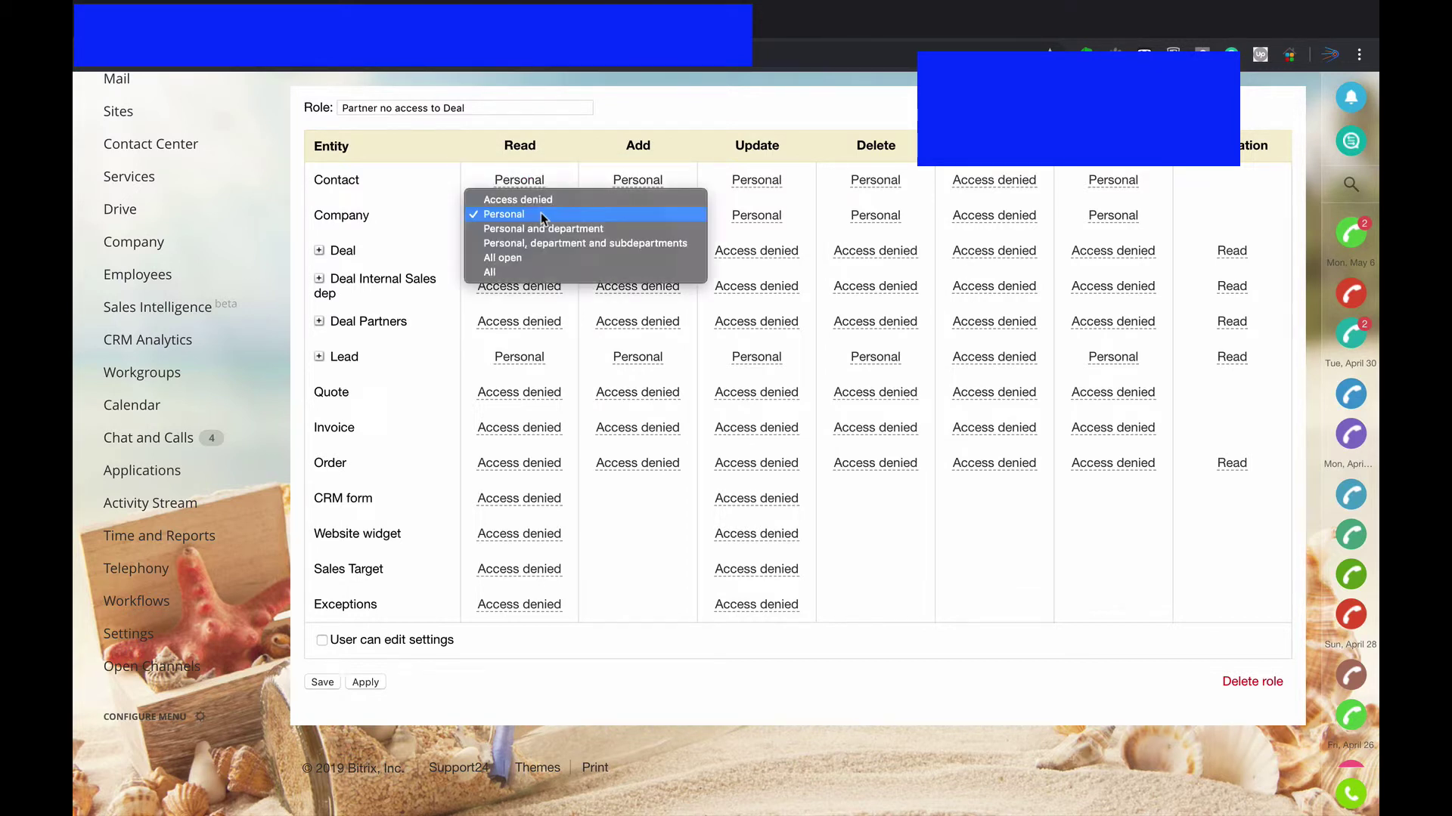
left_click(503, 220)
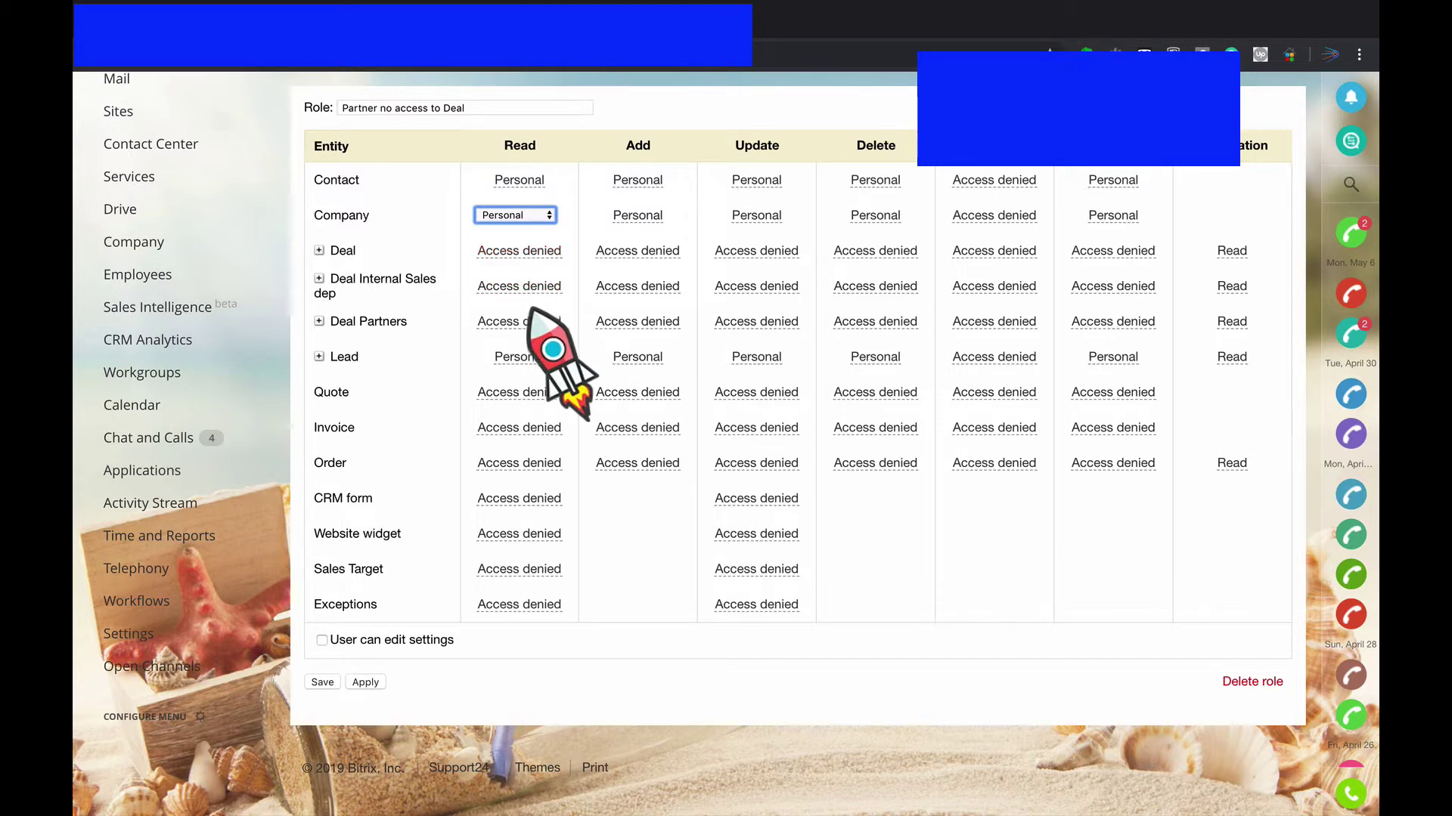
left_click(531, 357)
left_click(532, 356)
left_click(333, 682)
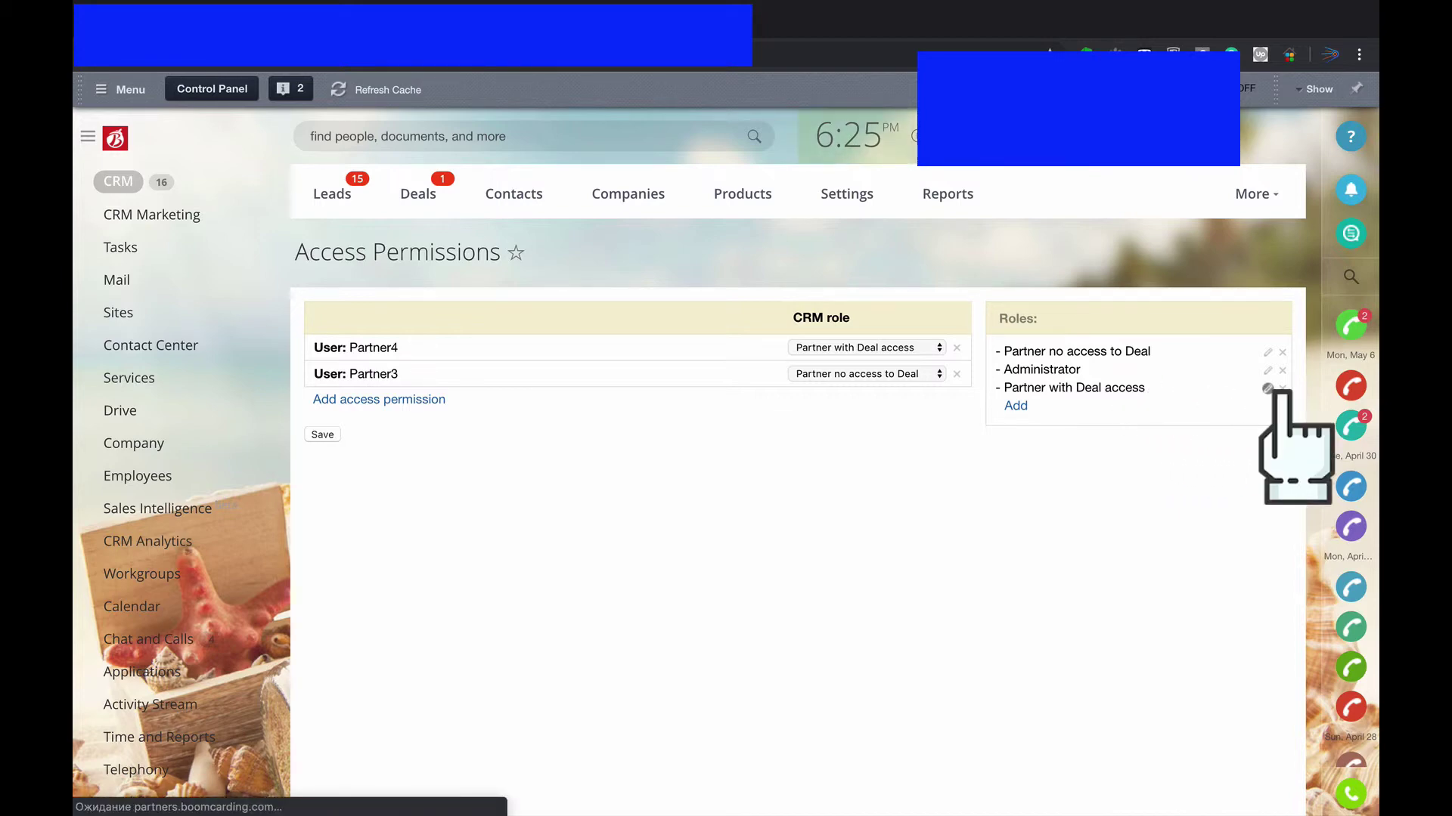
Save the Partner with Deal access role with Personal rights on its entities.
scroll(600, 502, "down", 3)
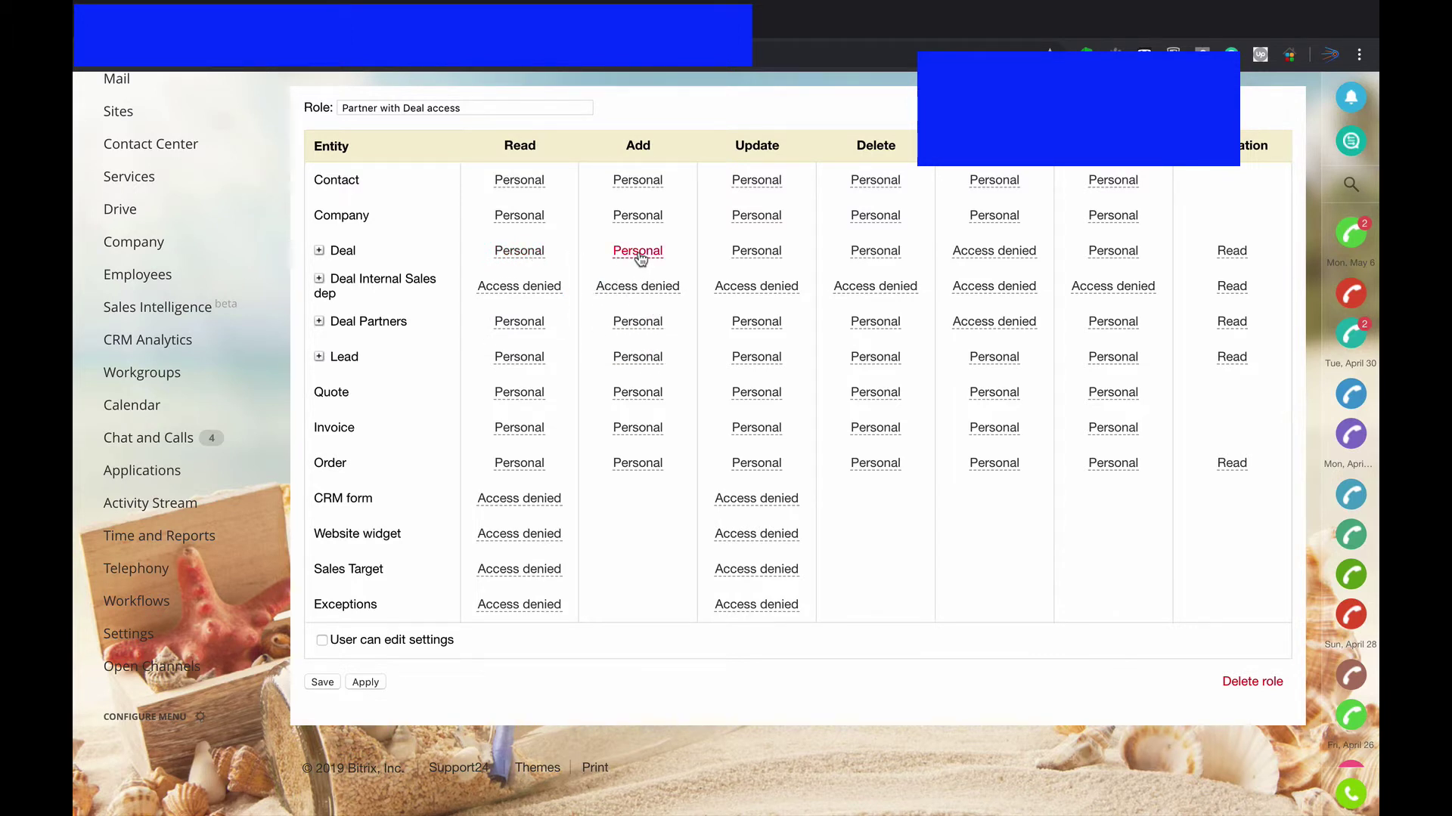
left_click(341, 682)
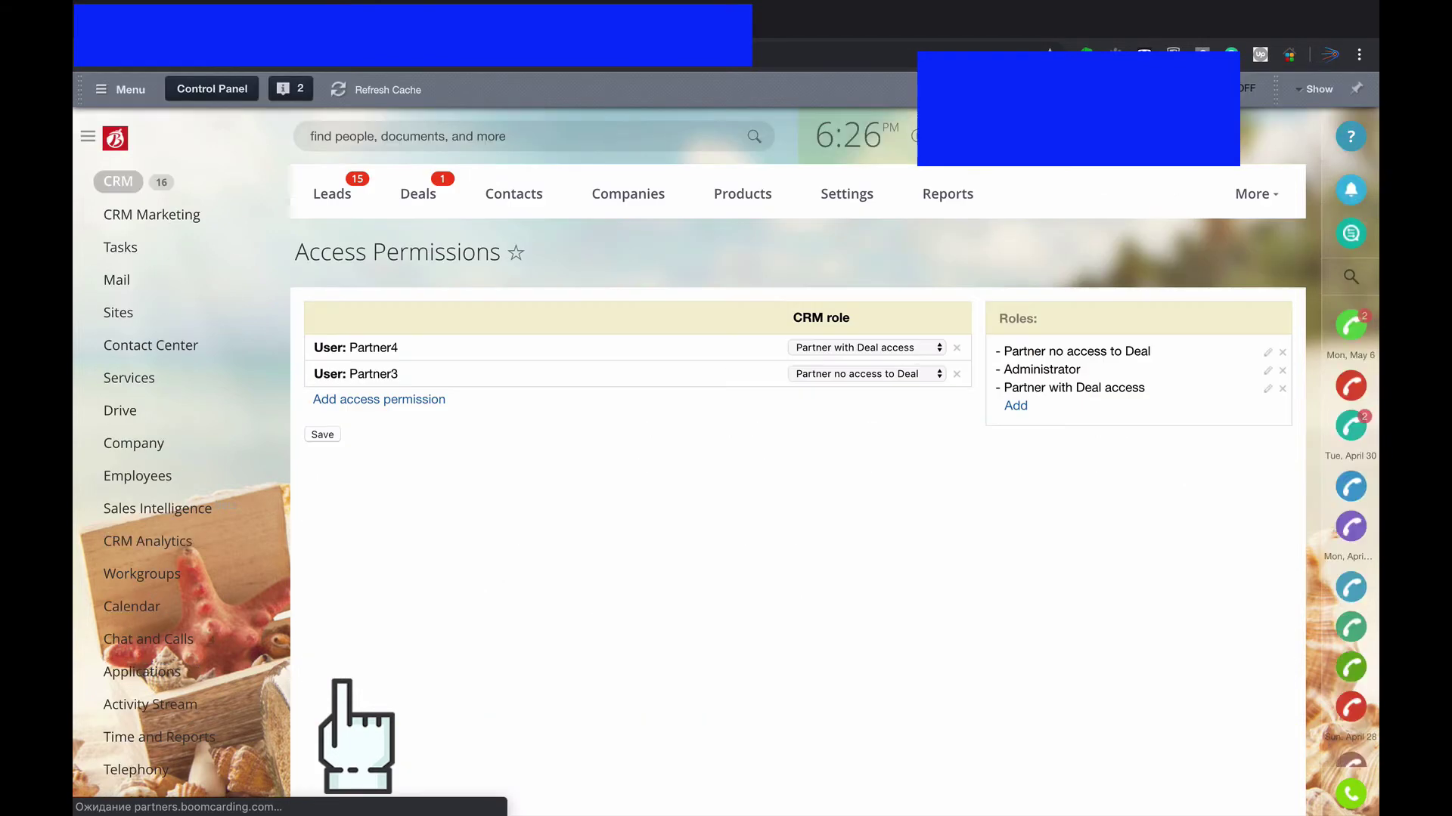
Add all Partners NO Deals department employees with the Partner no access to Deal role.
left_click(426, 400)
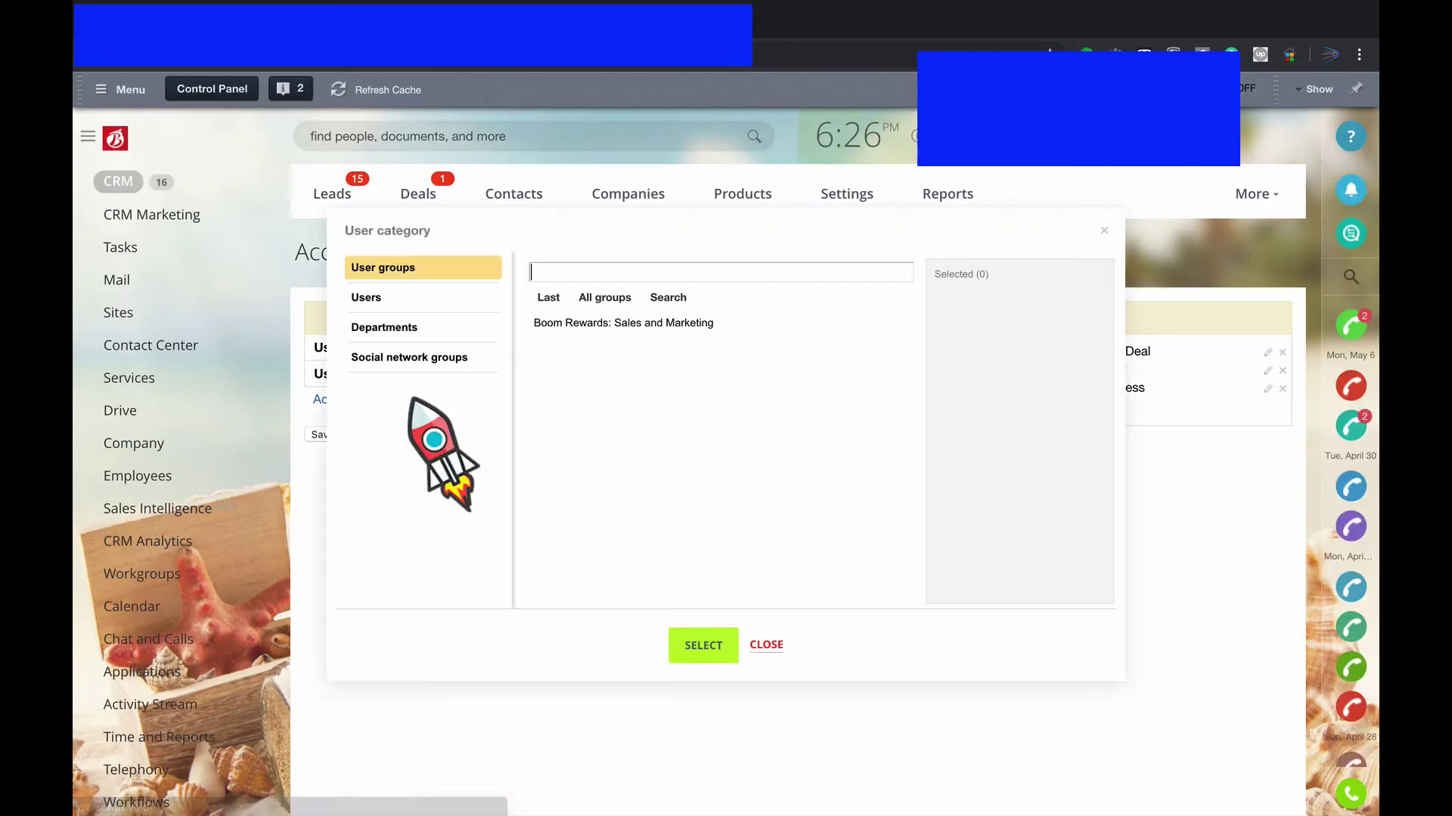
left_click(437, 333)
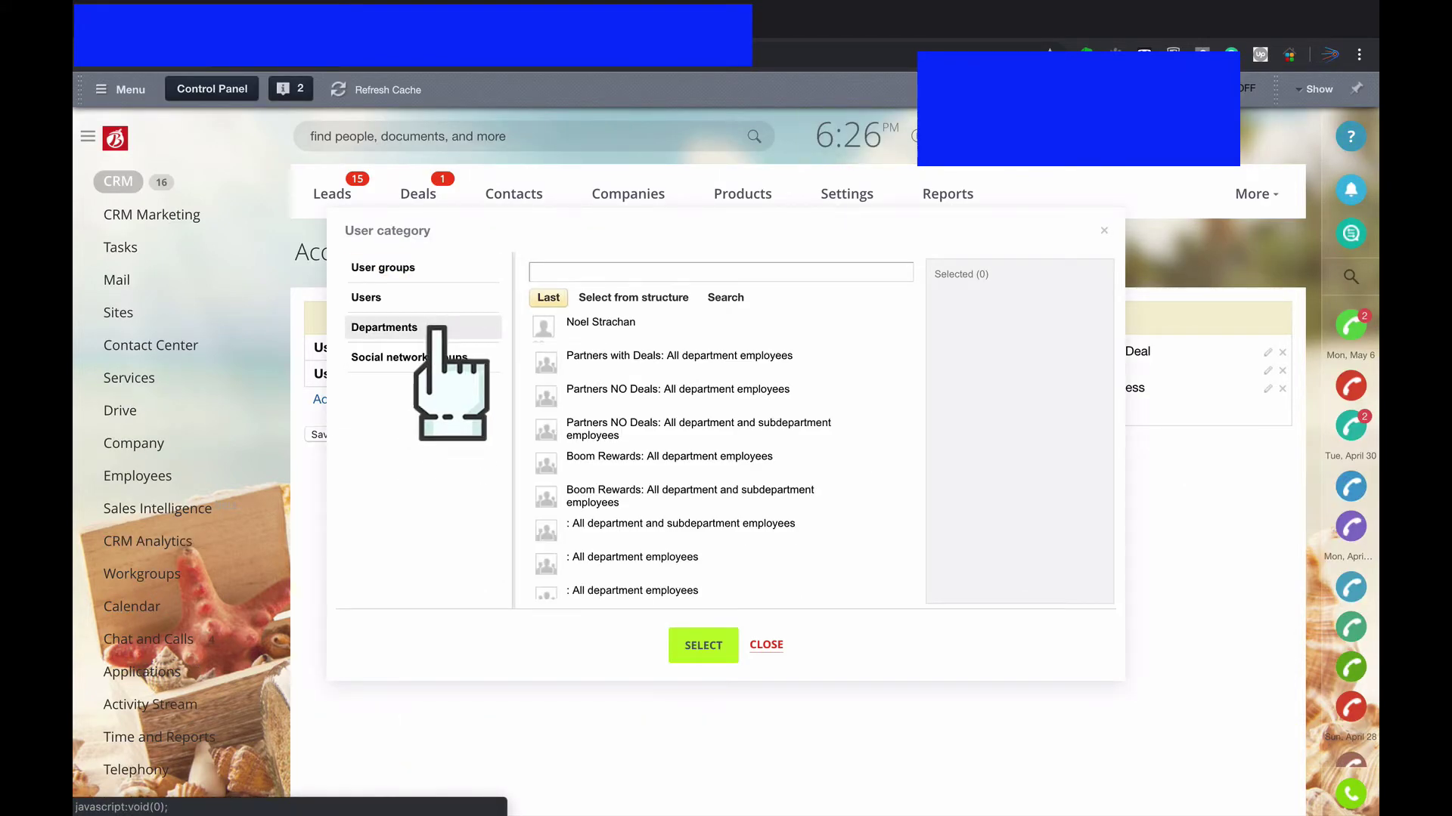
left_click(437, 329)
scroll(554, 446, "down", 1)
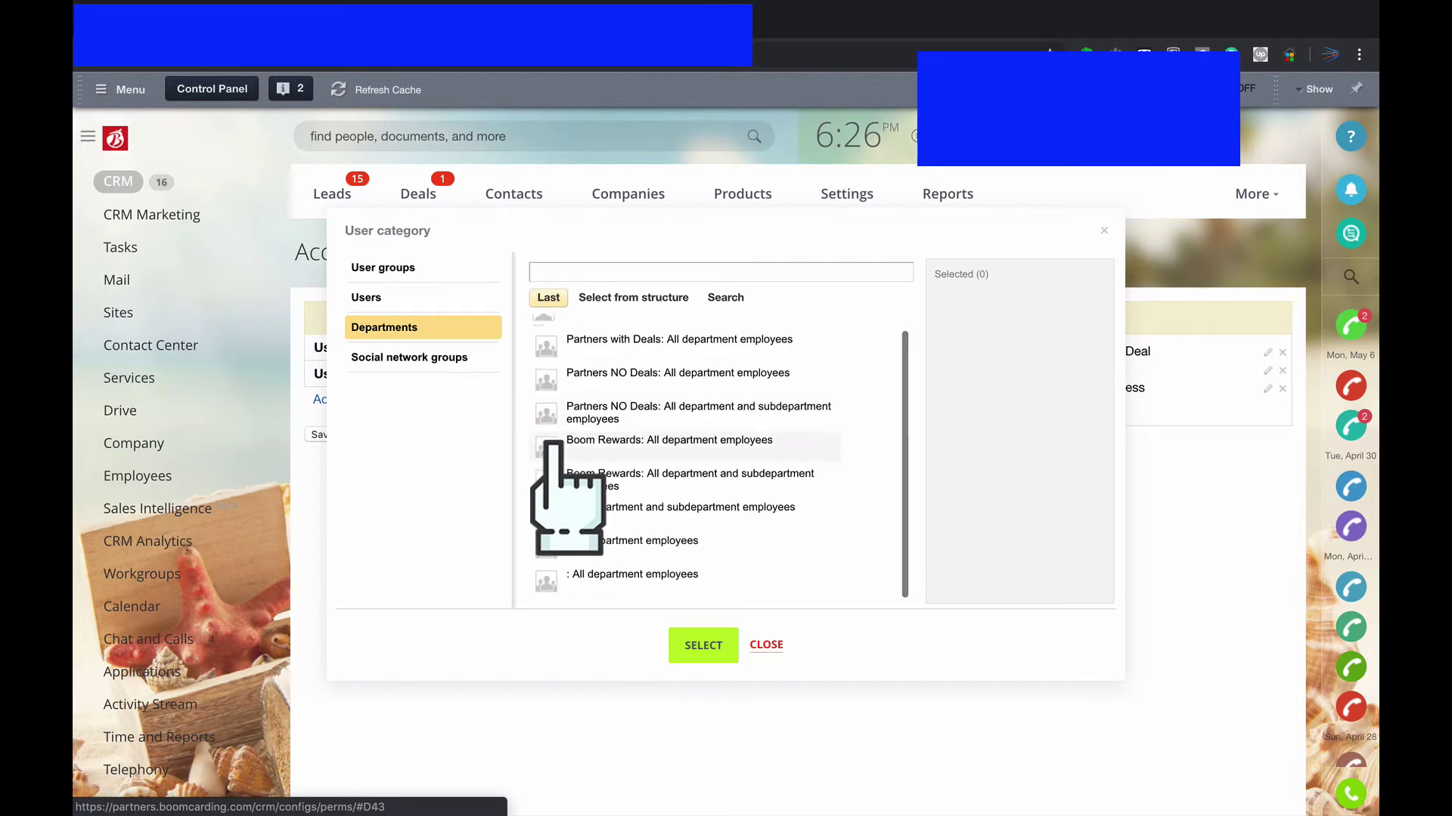
scroll(554, 446, "up", 1)
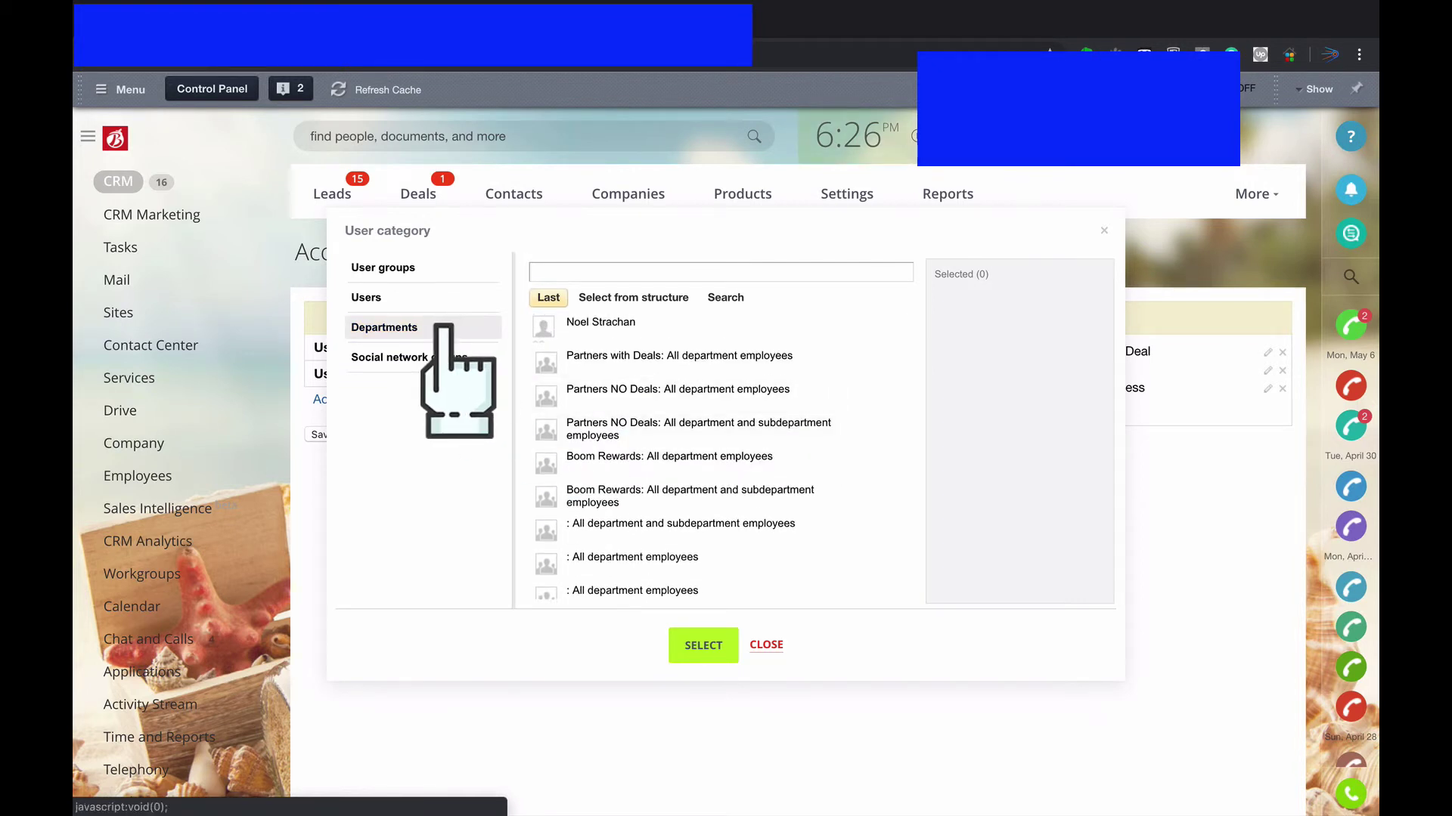
left_click(644, 298)
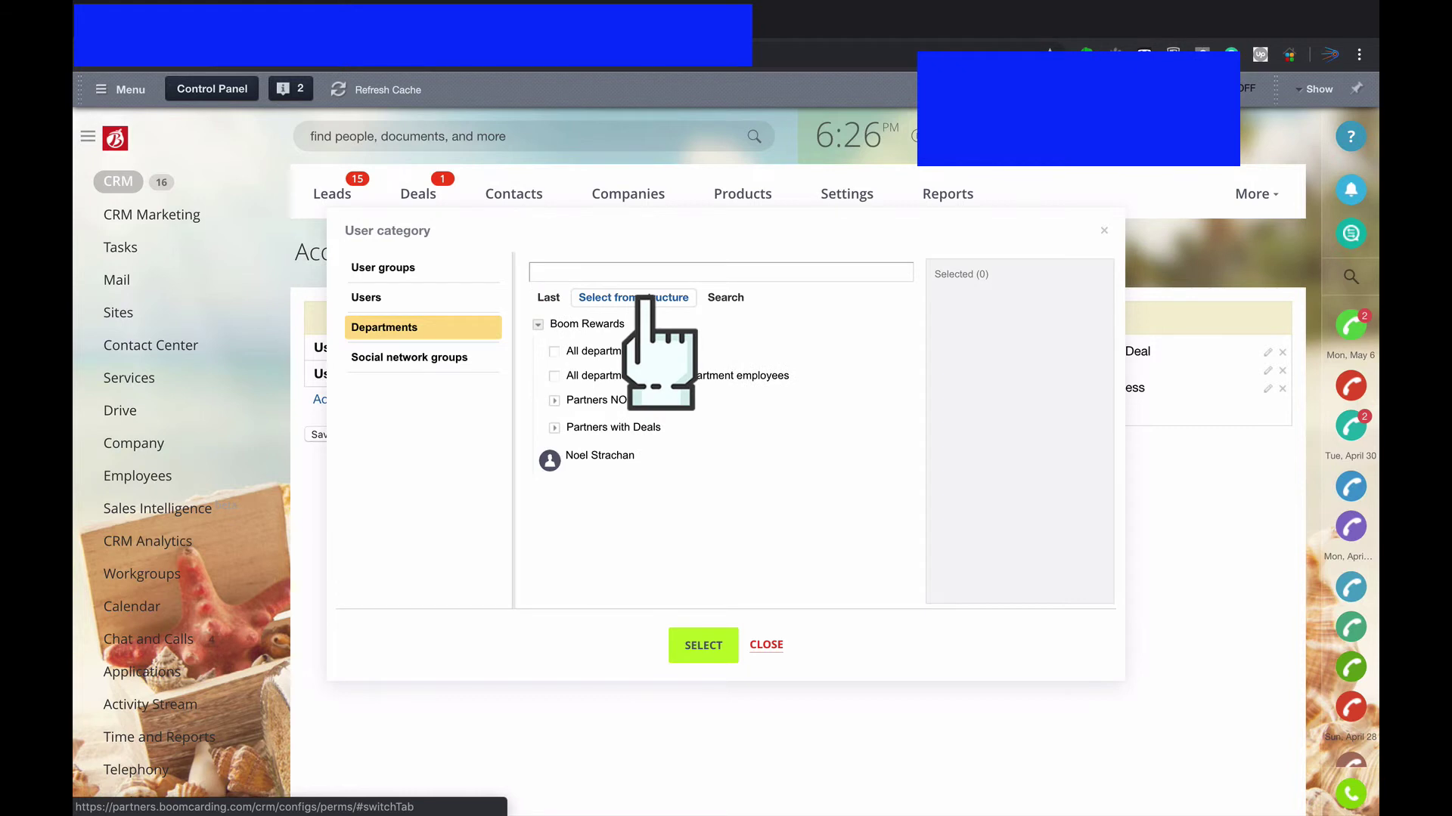
left_click(597, 401)
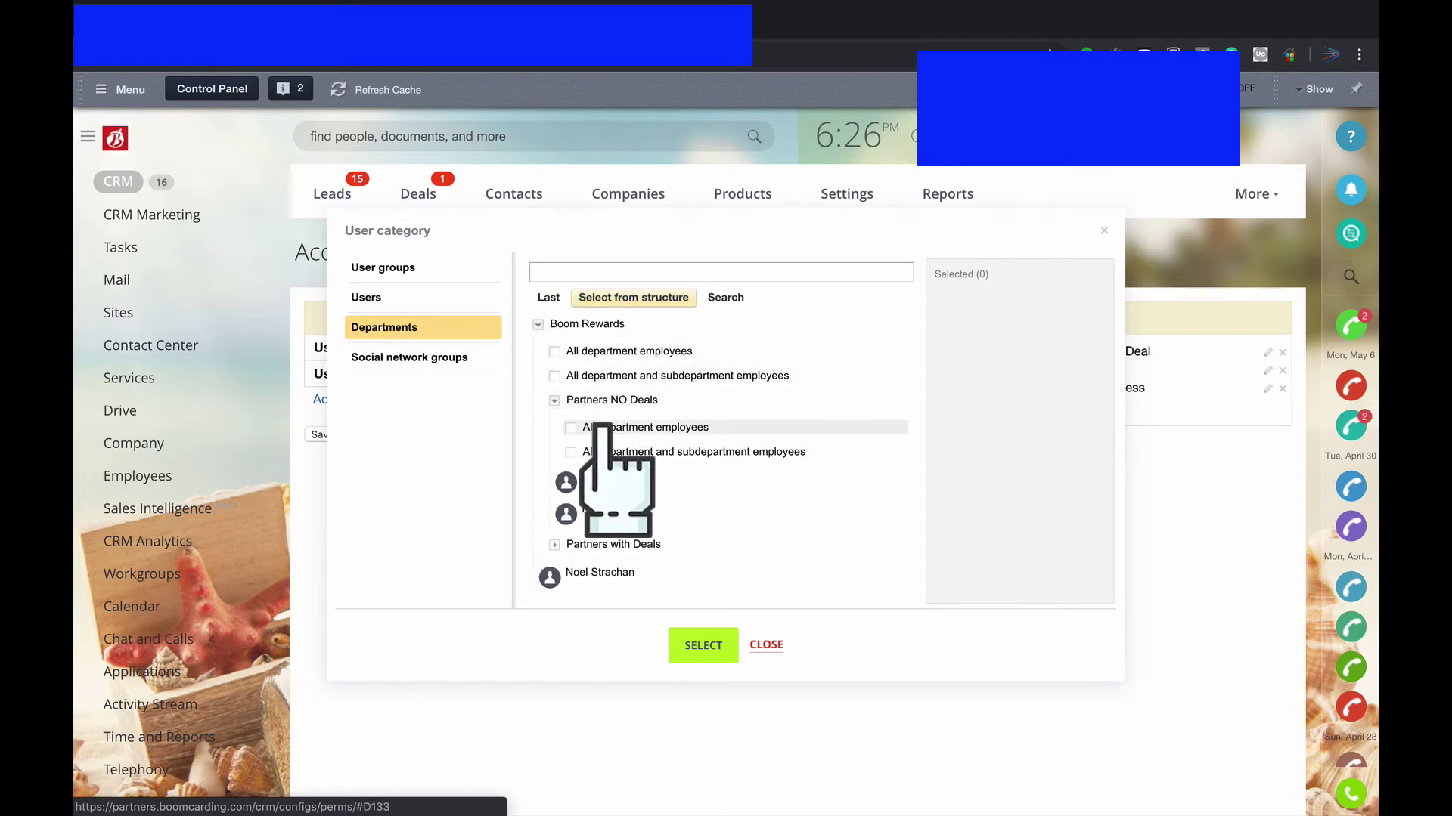
left_click(710, 646)
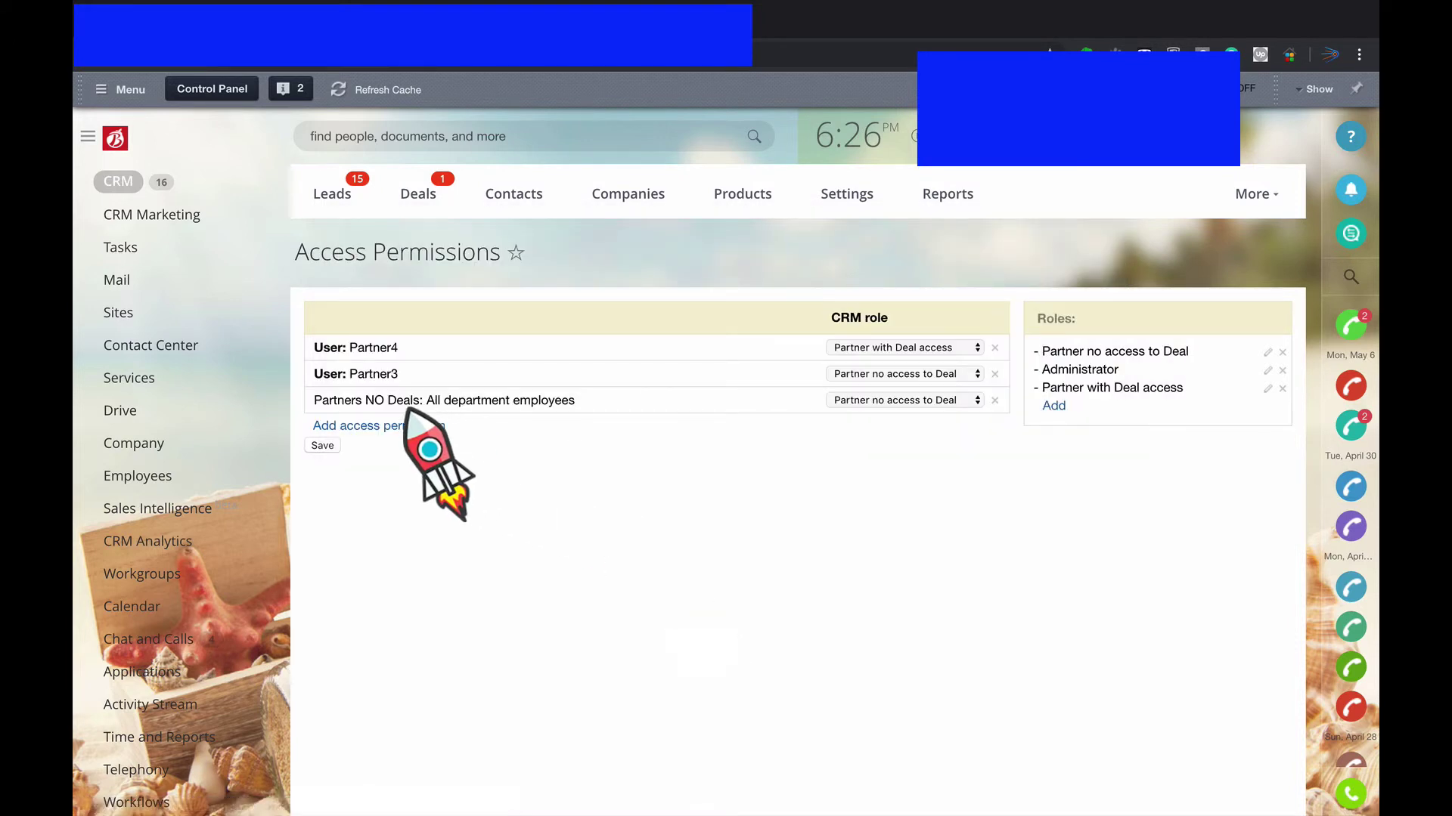
left_click(879, 406)
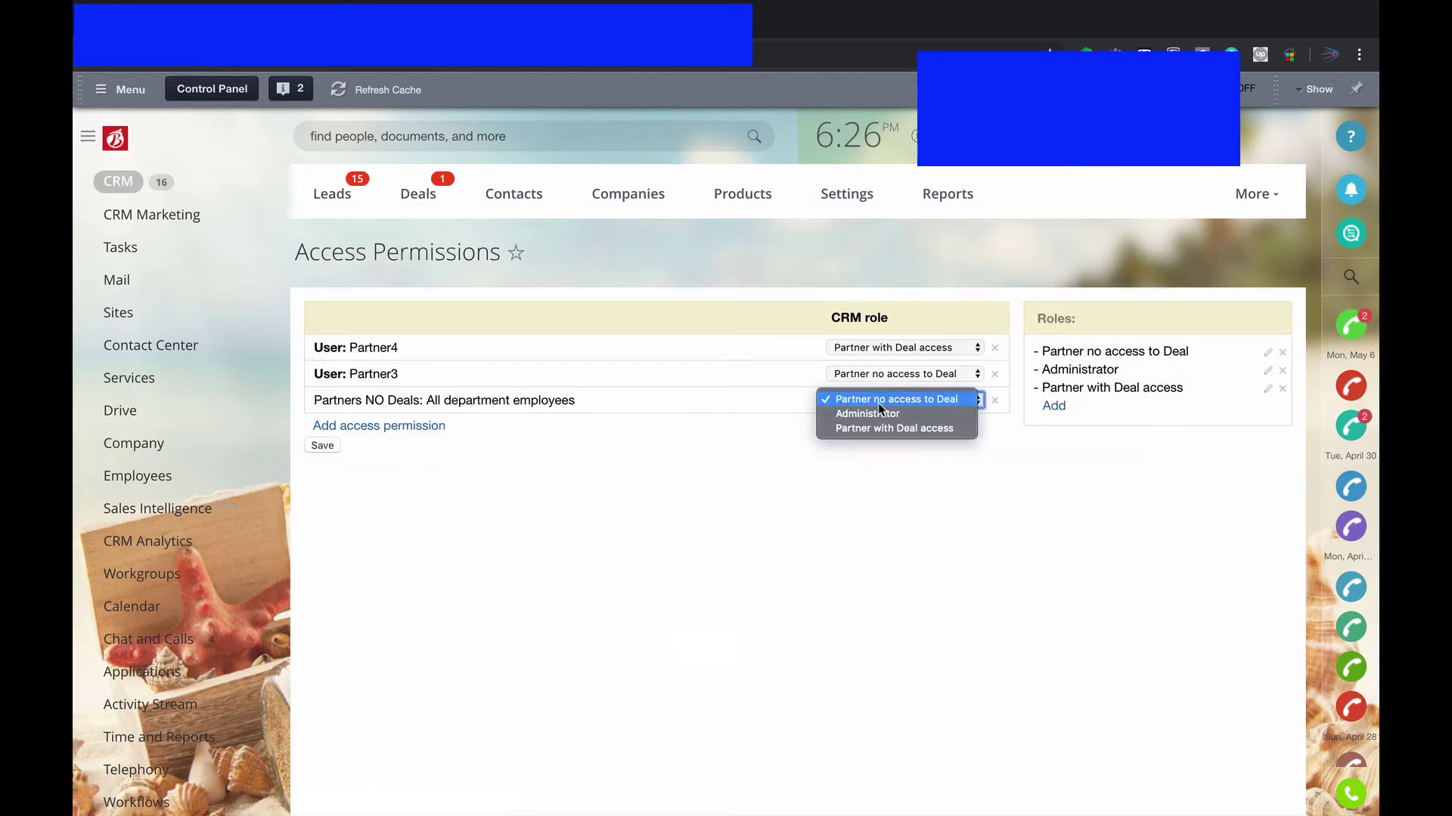
left_click(900, 406)
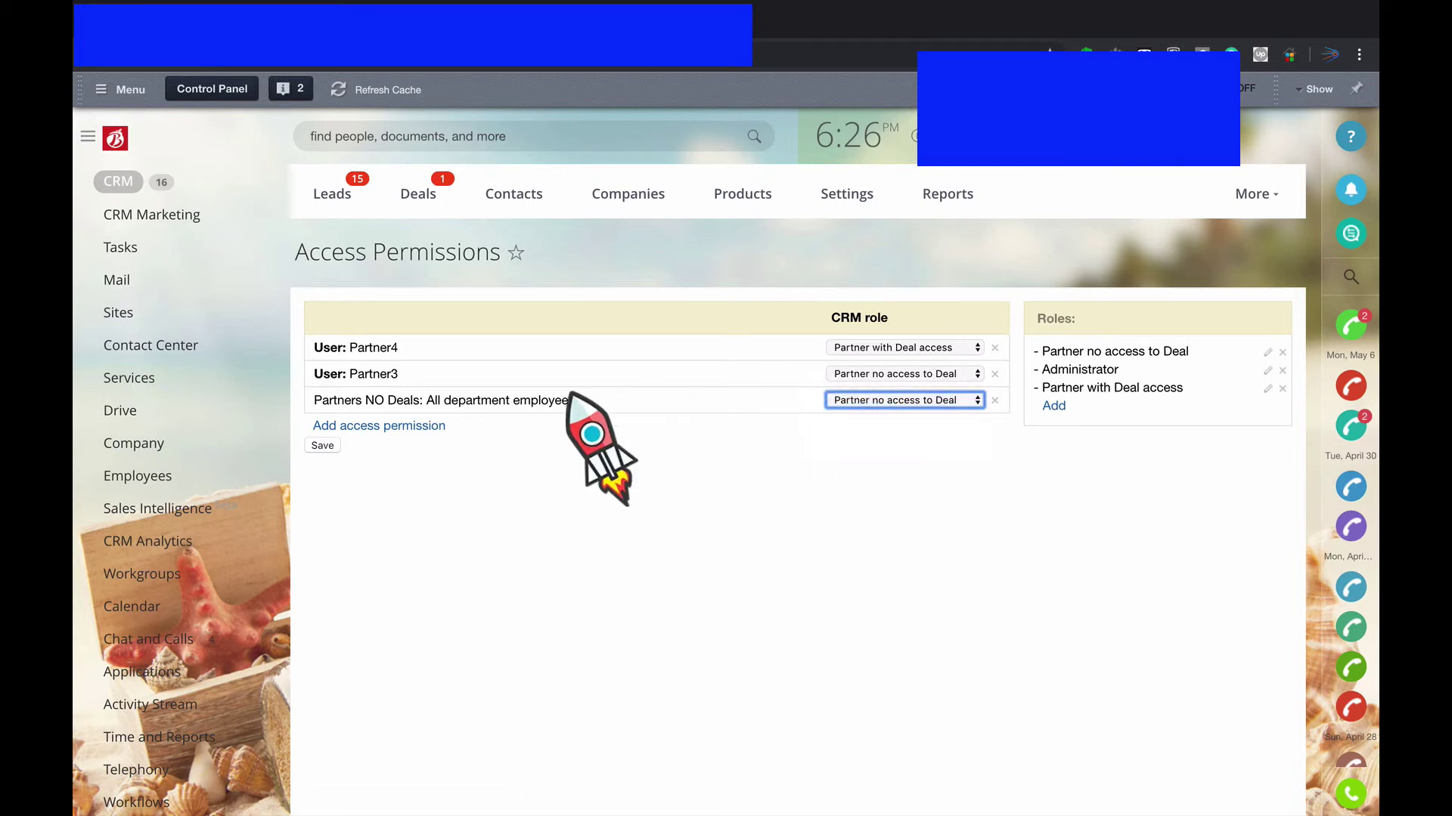
Add all Partners with Deals department employees with the Partner with Deal access role.
left_click(412, 425)
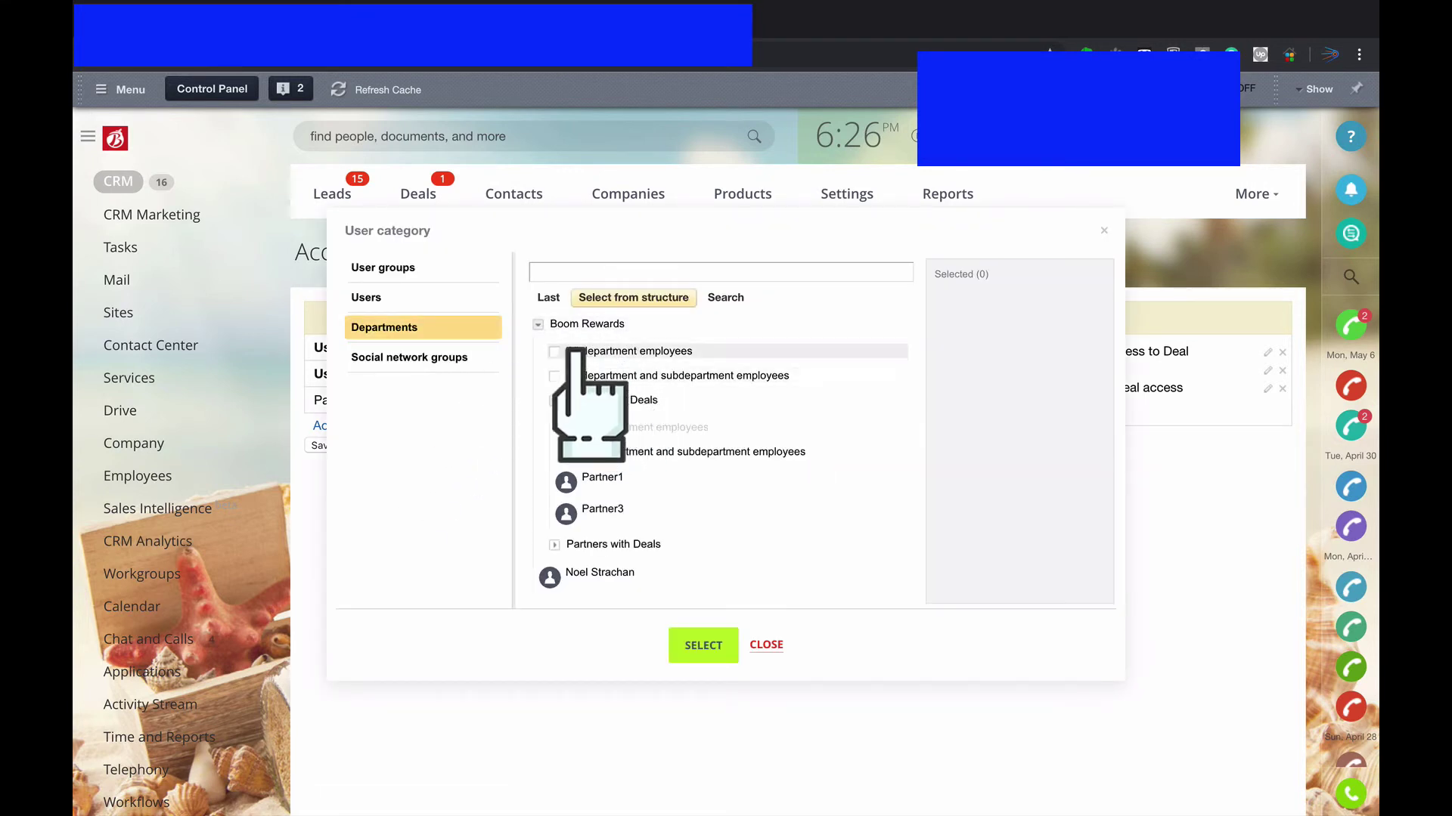
left_click(575, 401)
left_click(586, 427)
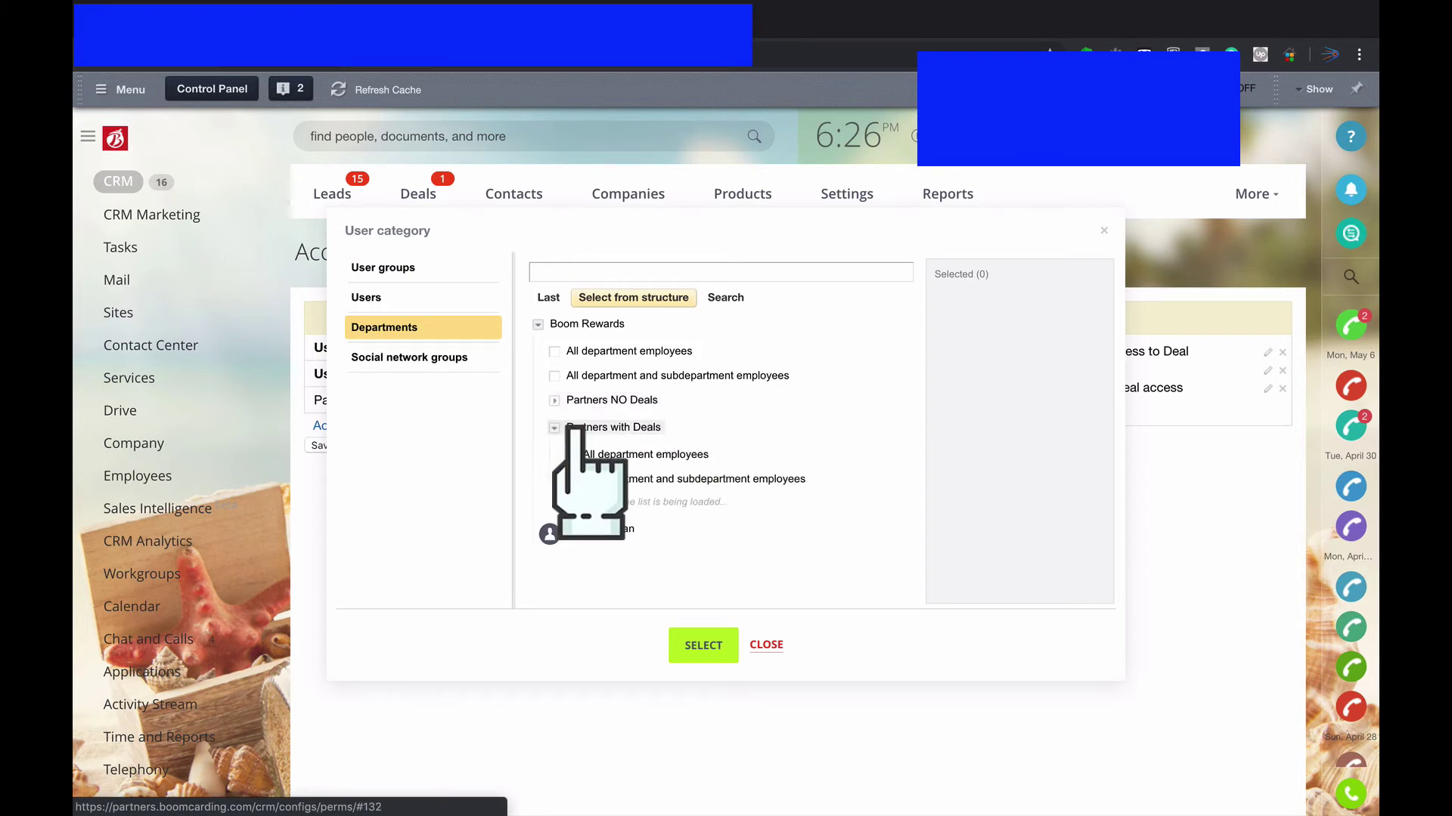
left_click(578, 454)
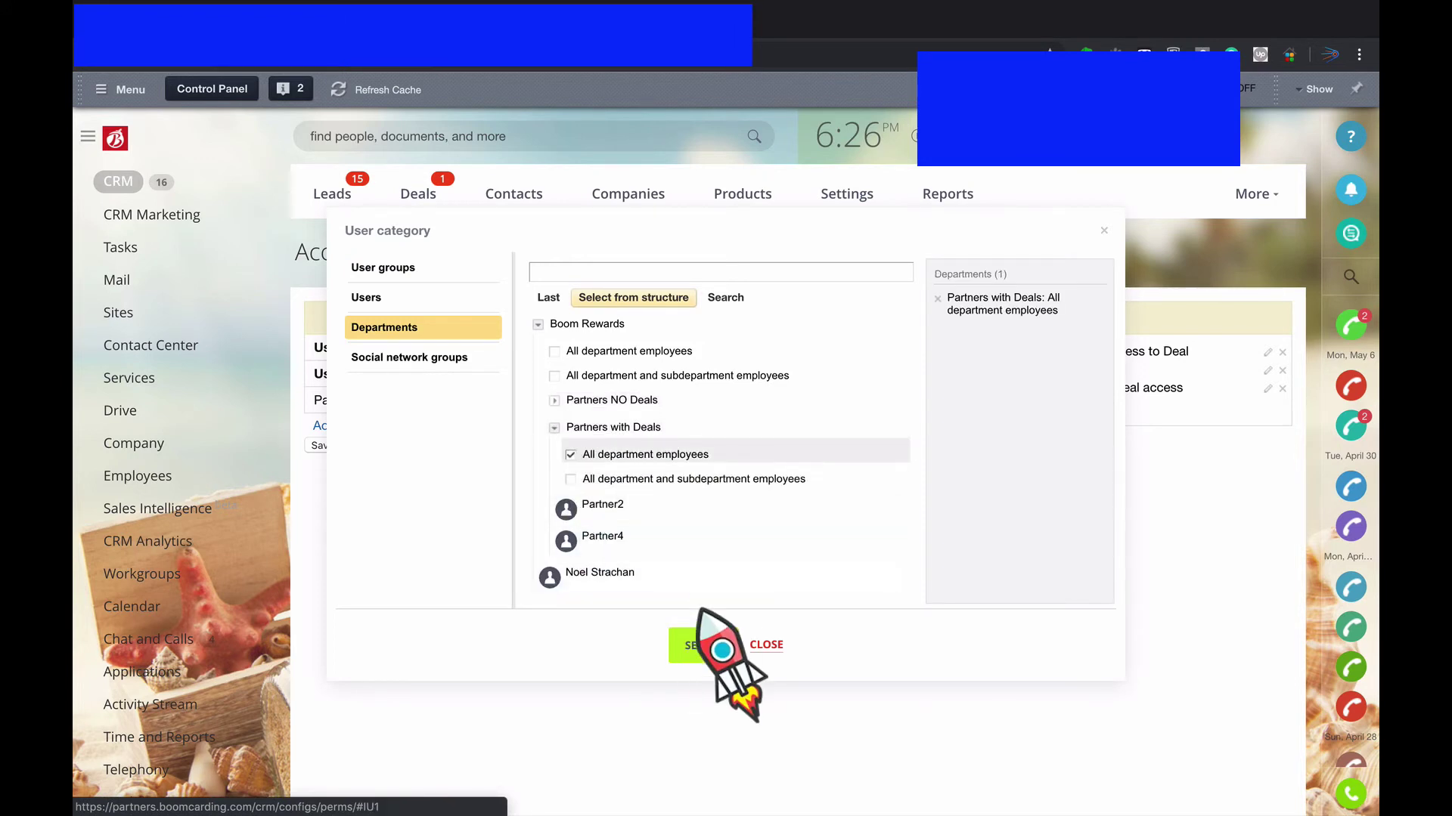
left_click(702, 644)
left_click(908, 426)
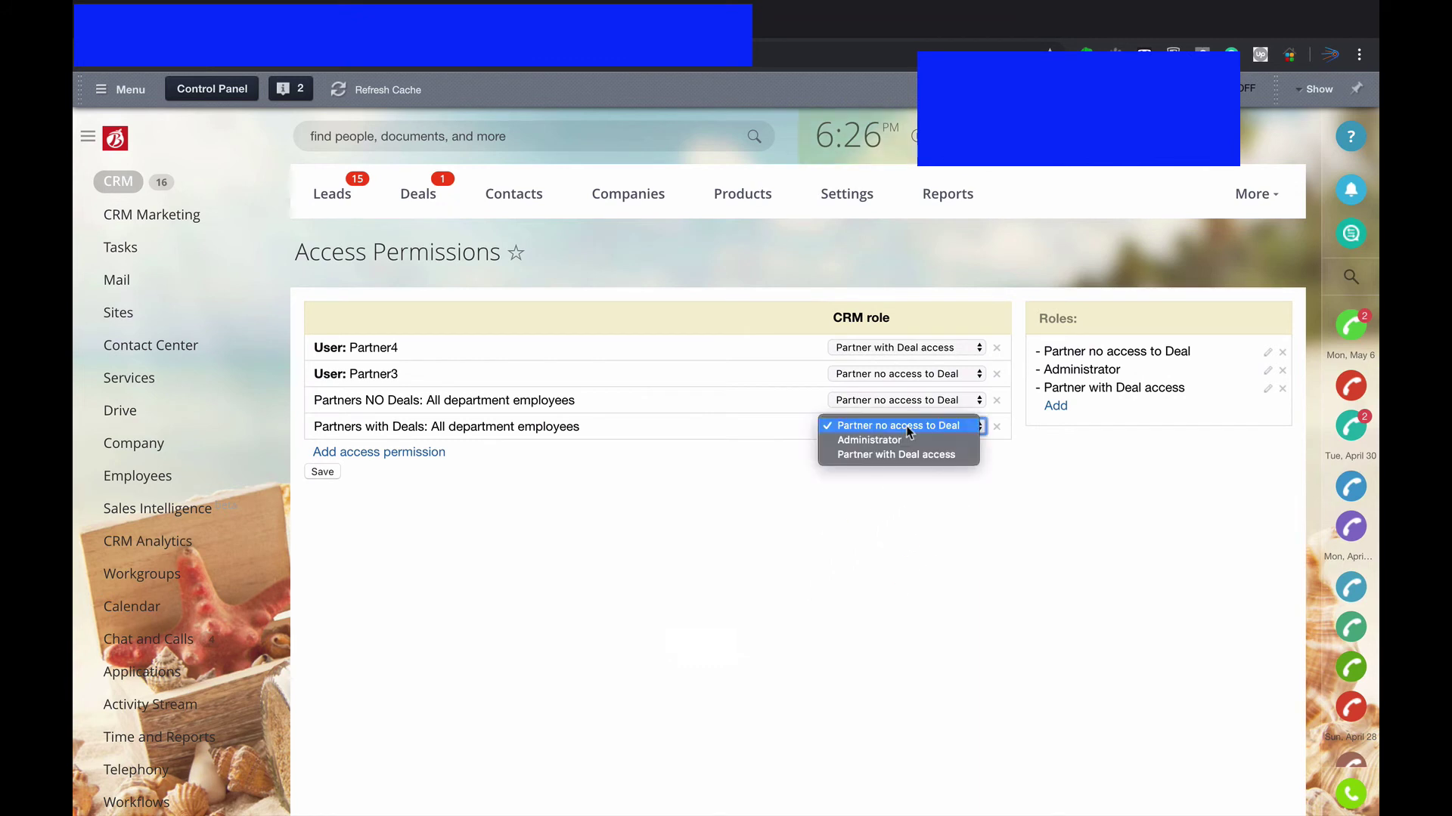
left_click(908, 457)
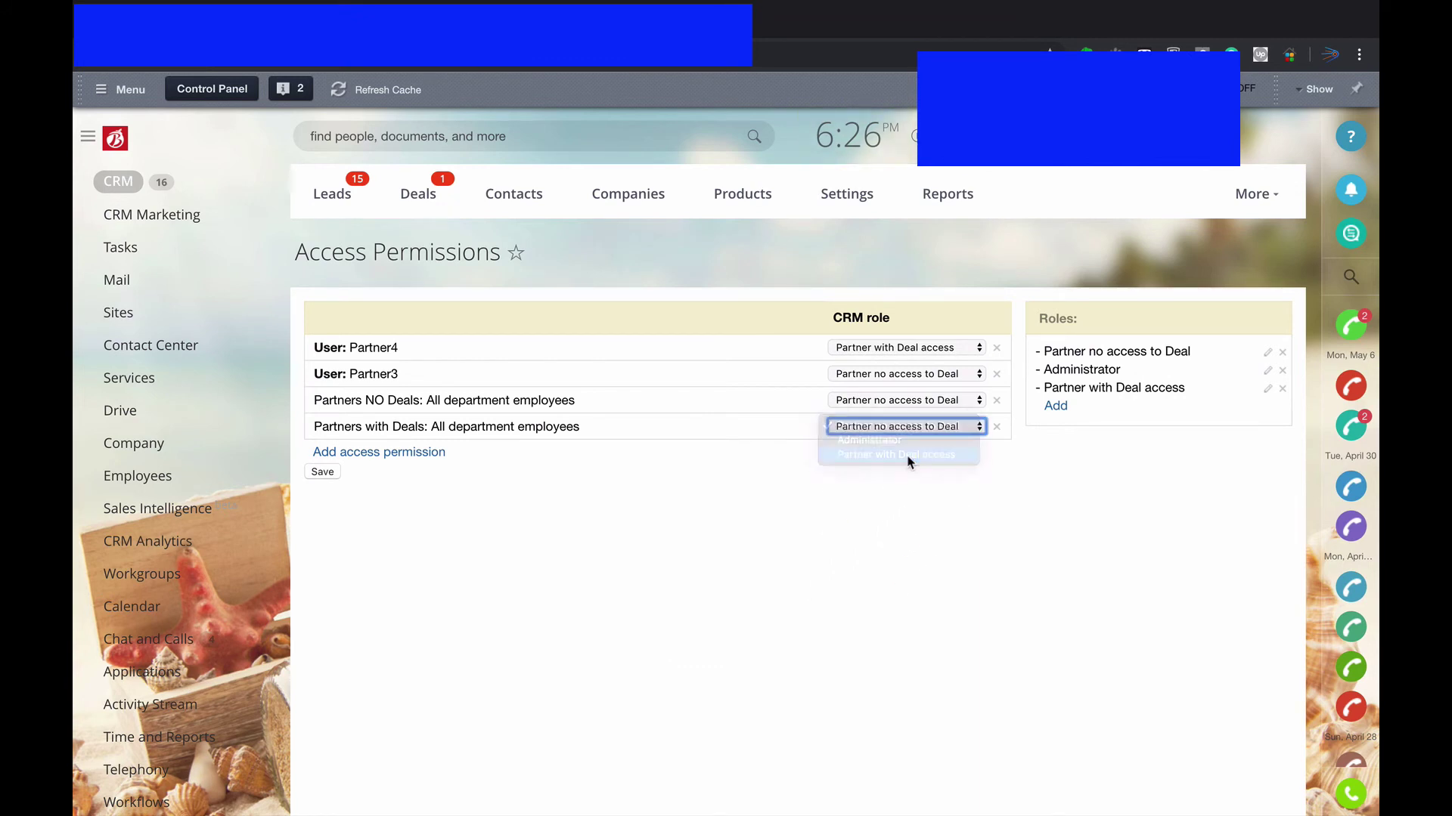
Save the department role assignments, then open the CRM Leads board as the restricted partner user.
left_click(334, 472)
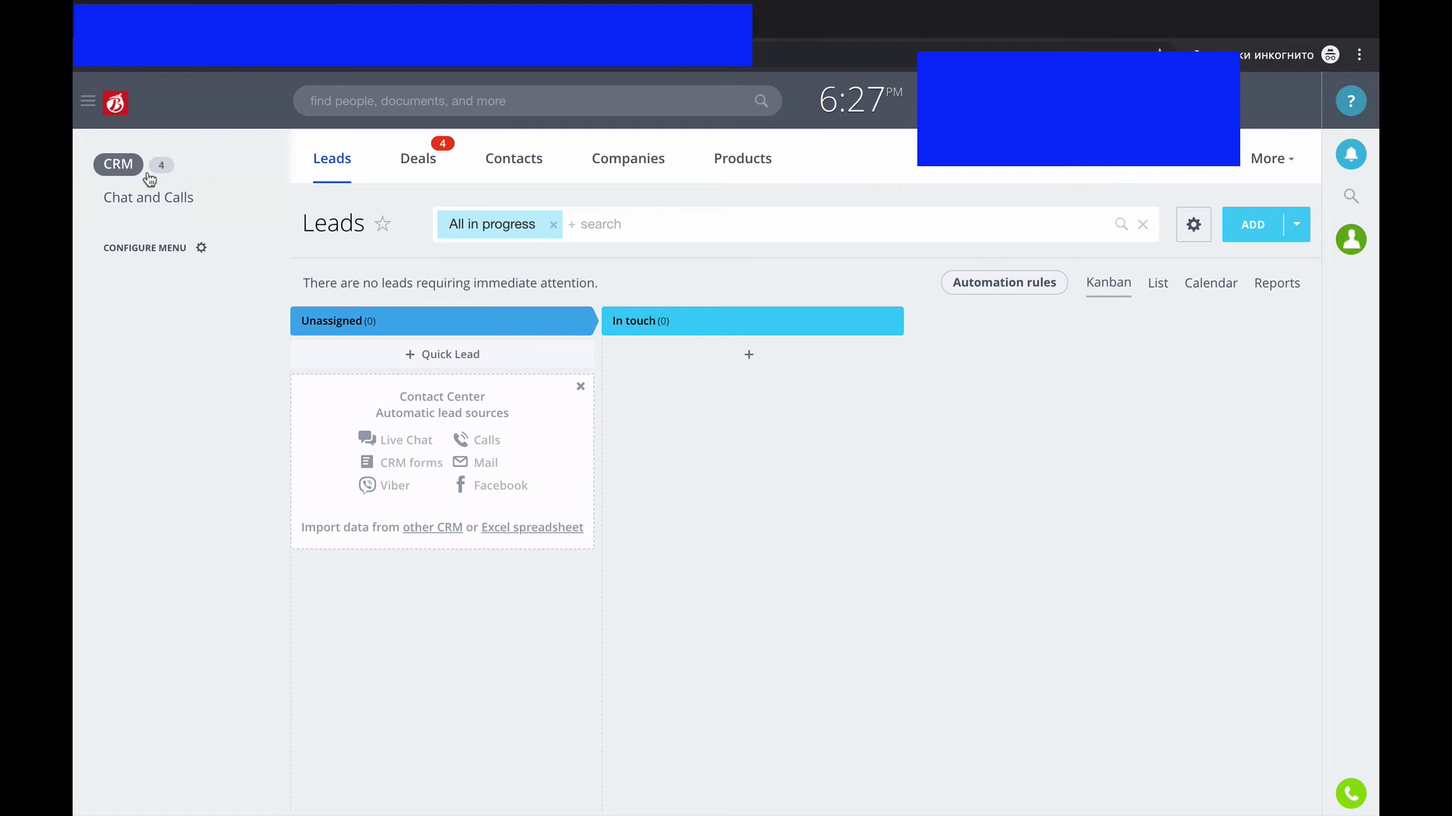
left_click(123, 173)
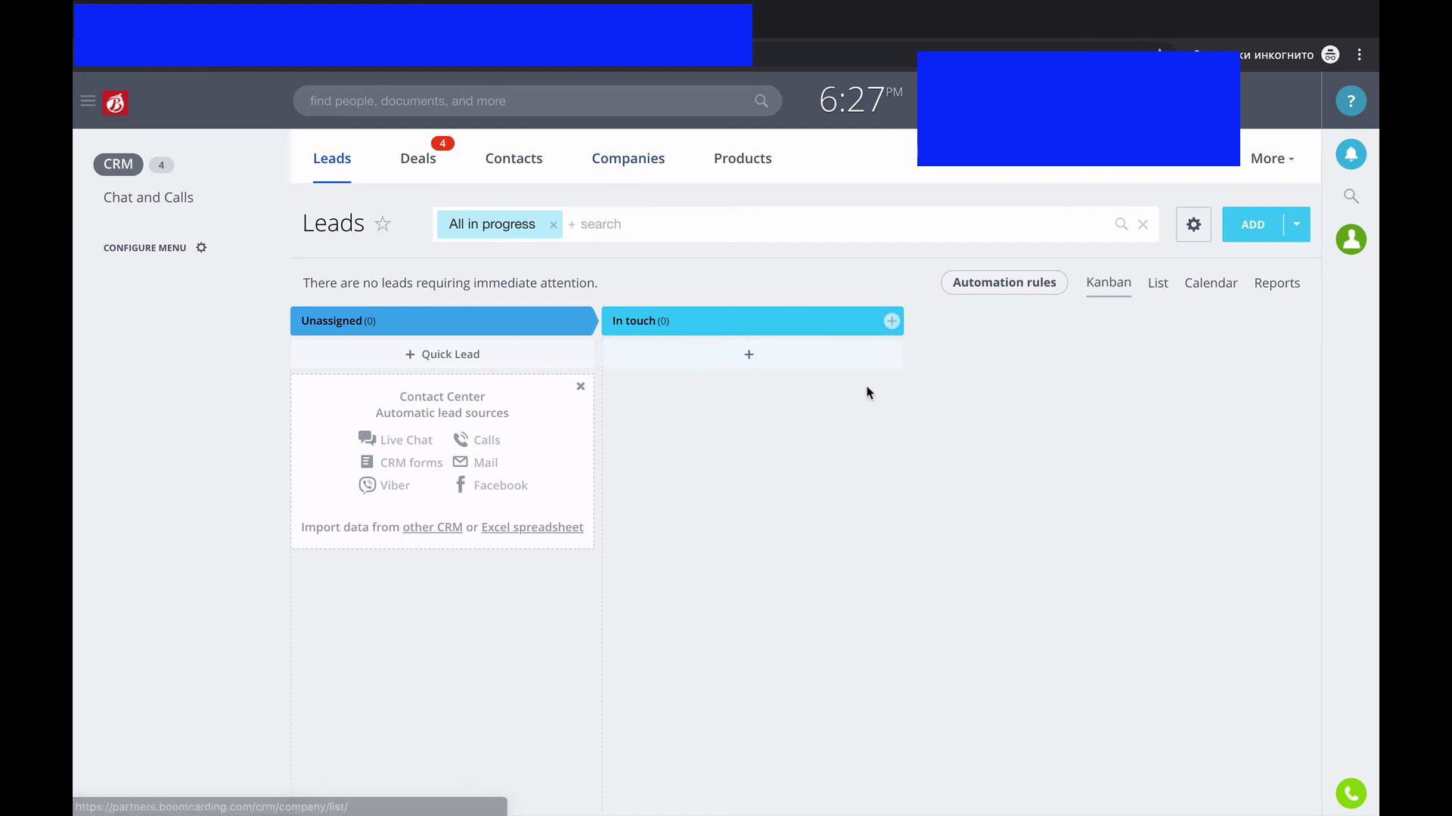
left_click(998, 10)
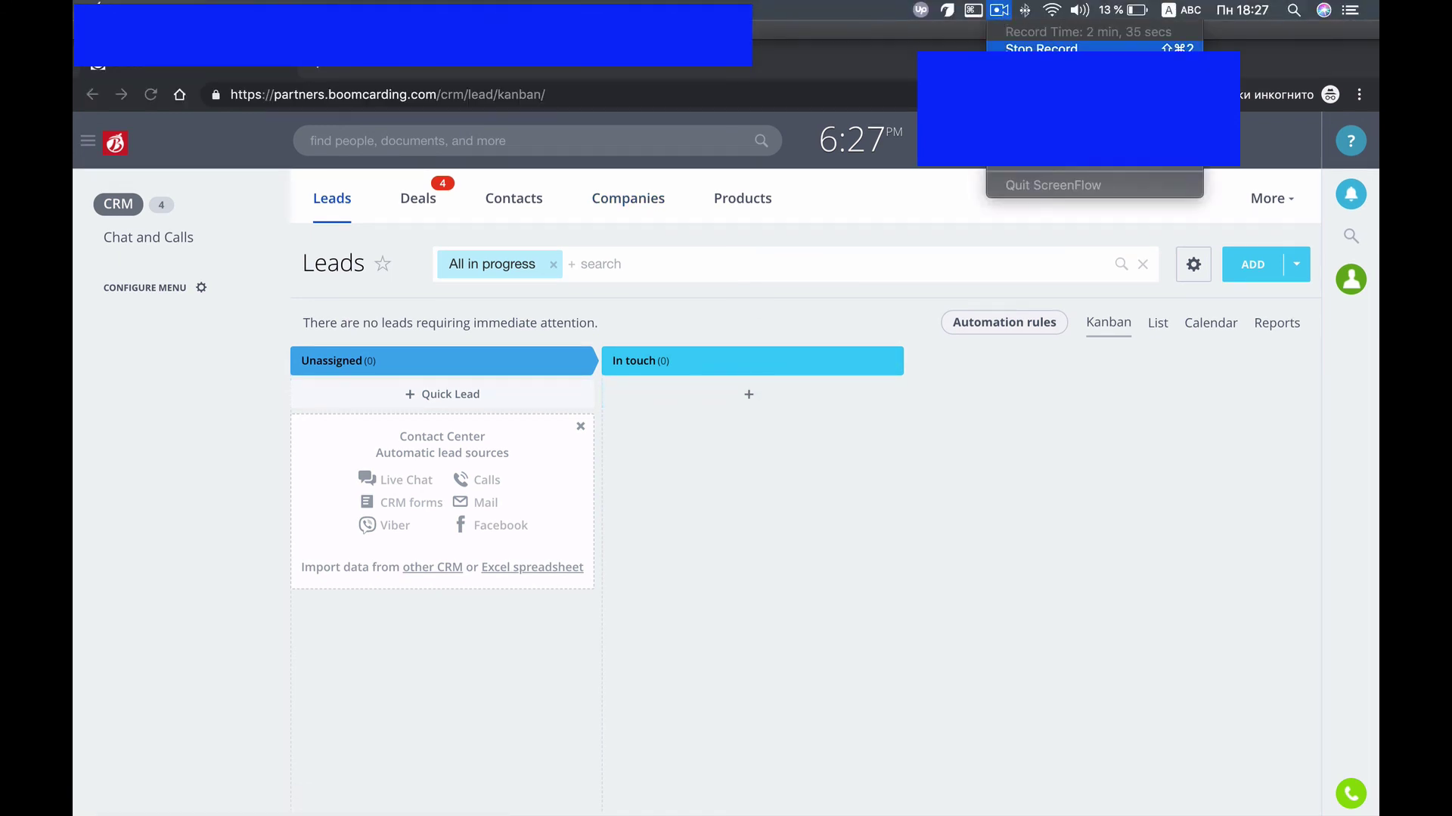